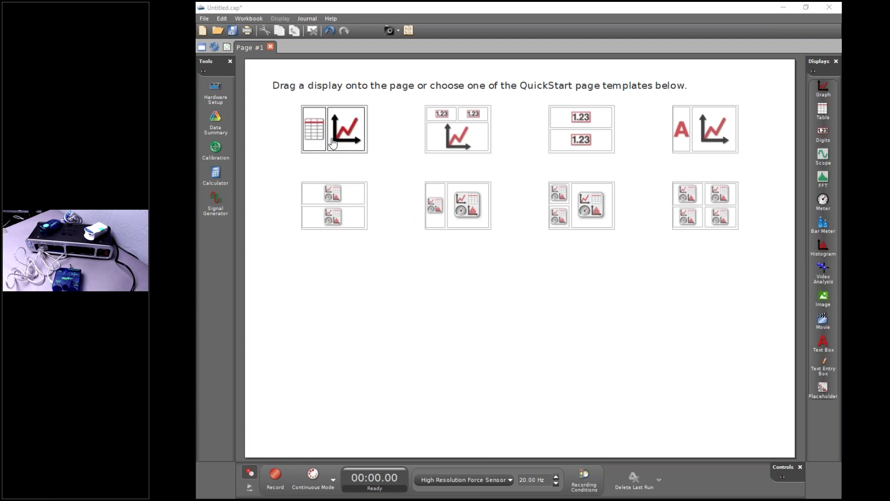
Lay out the page with the table-and-graph template and assign Time (s) and Force (N) to the table's two columns
{"action": "left_click", "coordinate": [332, 144]}
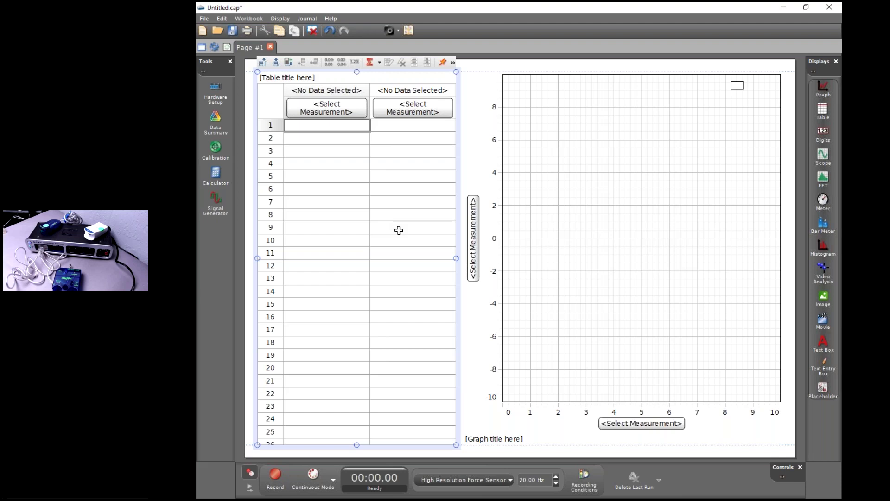
{"action": "mouse_move", "coordinate": [614, 210]}
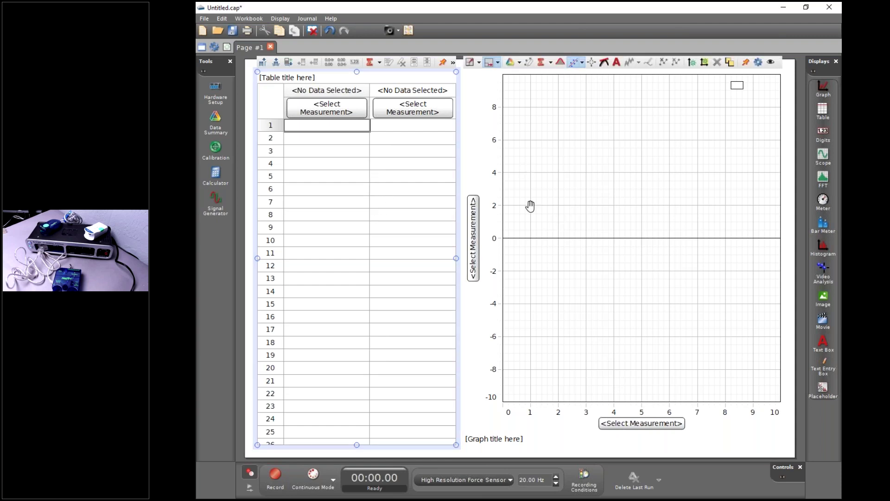
{"action": "left_click", "coordinate": [348, 111]}
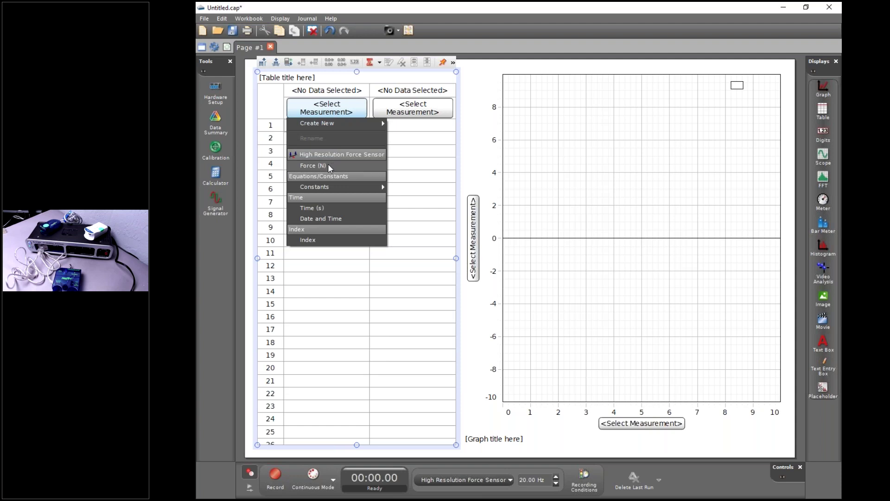
{"action": "left_click", "coordinate": [331, 208]}
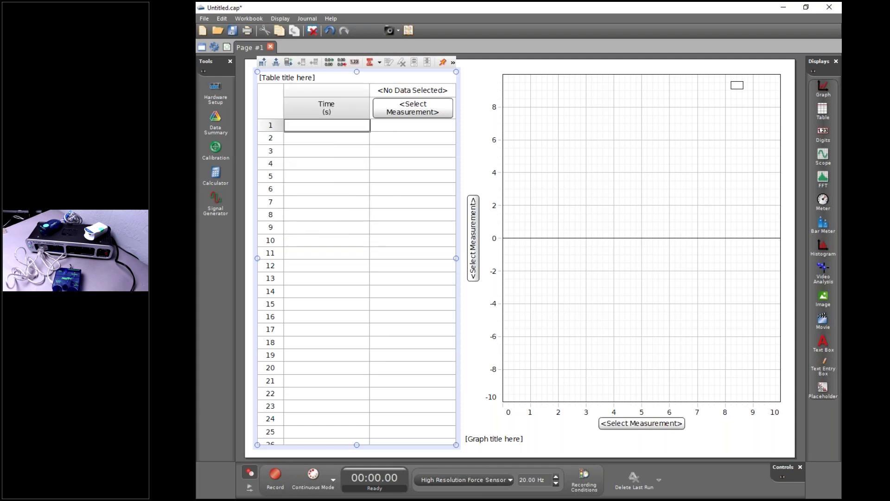
{"action": "left_click", "coordinate": [411, 115]}
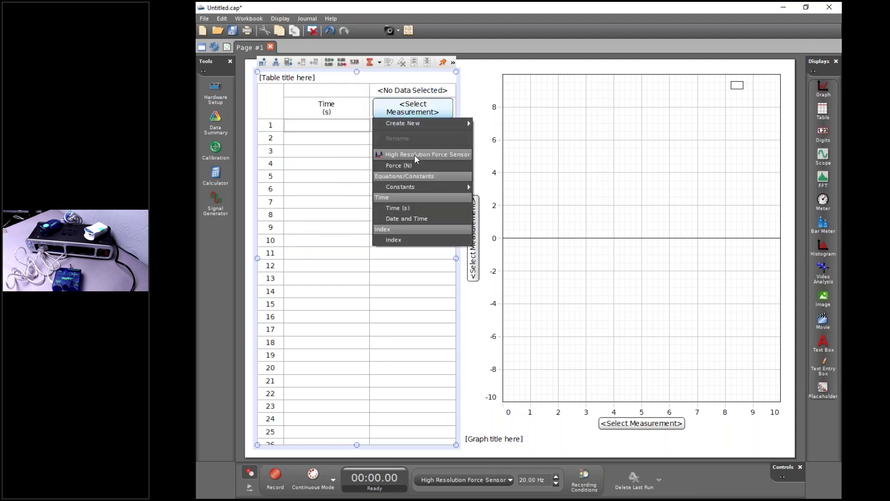
{"action": "left_click", "coordinate": [413, 163]}
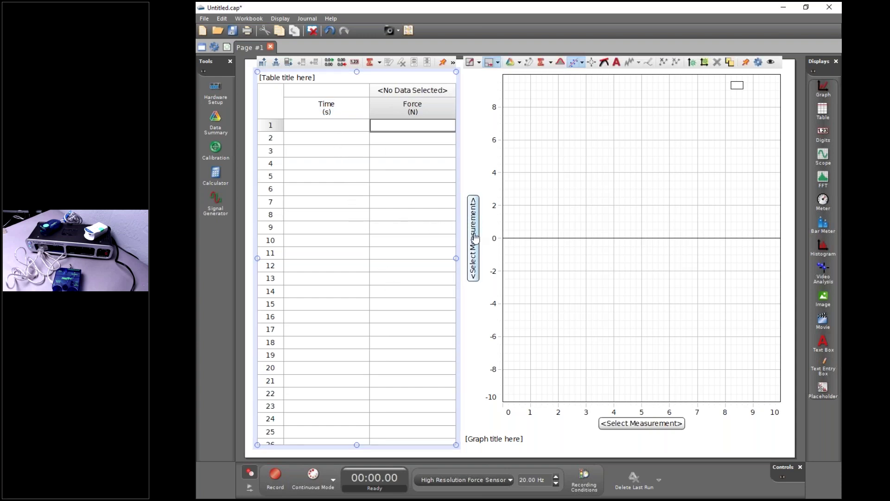
Set the graph's vertical axis to Force (N), keeping Time (s) on the horizontal axis
{"action": "left_click", "coordinate": [474, 265]}
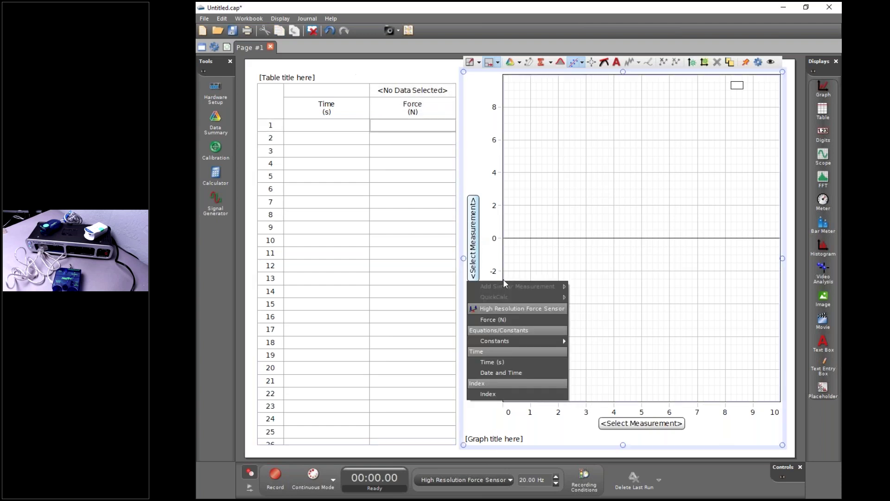
{"action": "left_click", "coordinate": [505, 321]}
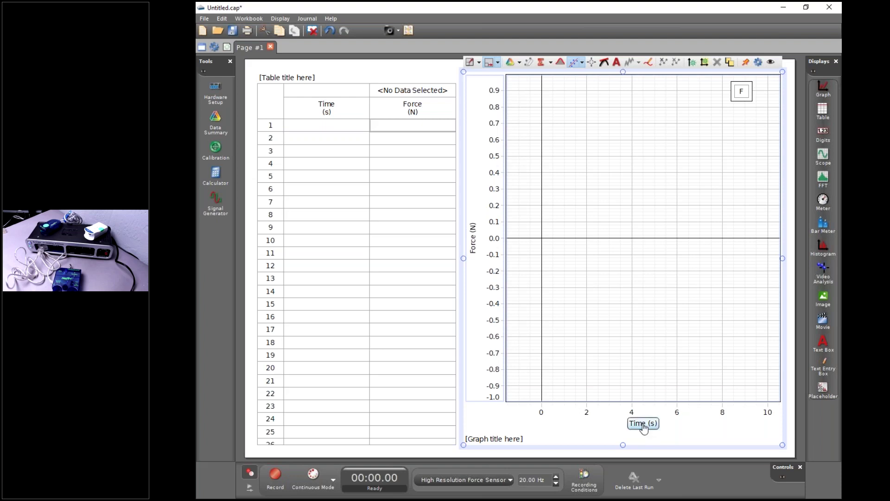
{"action": "left_click", "coordinate": [642, 424]}
{"action": "left_click", "coordinate": [616, 427]}
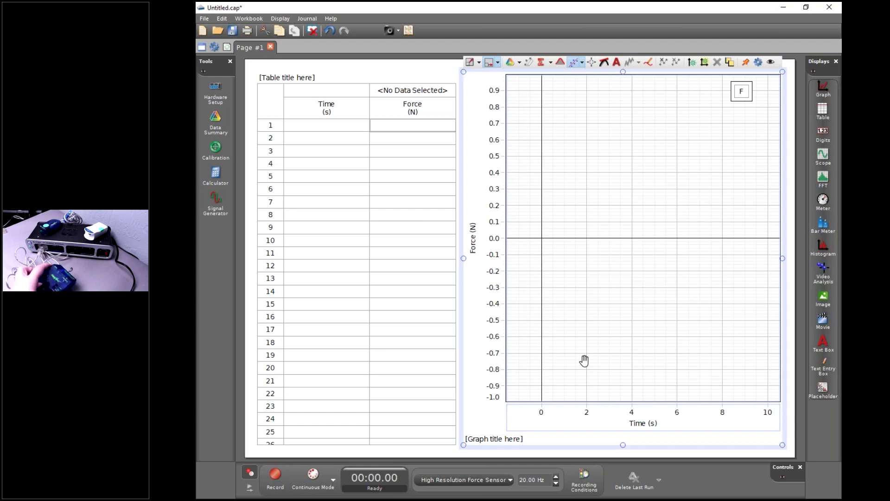
Record a first force sensor run of about 20 seconds and move the graph legend slightly inward
{"action": "left_click", "coordinate": [274, 485]}
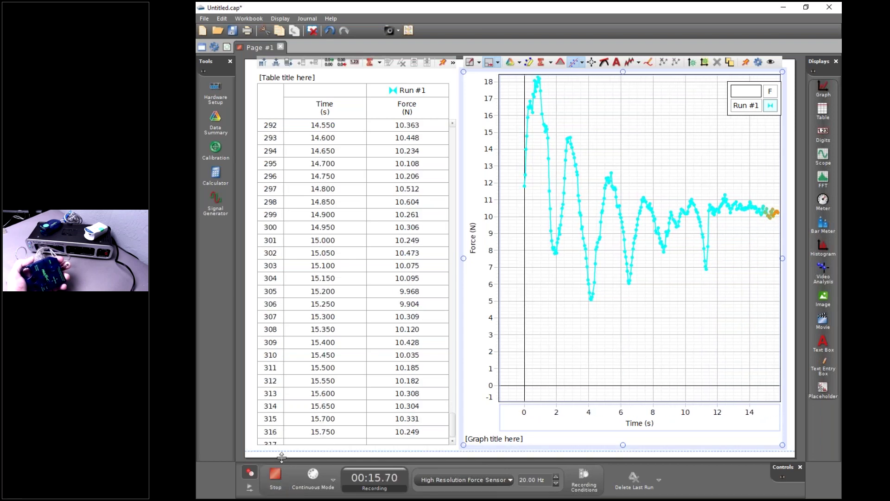
{"action": "left_click", "coordinate": [280, 485]}
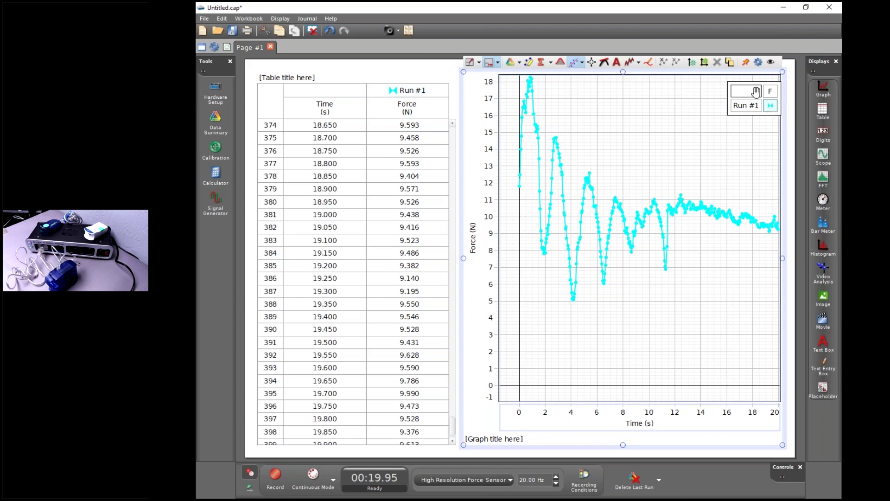
{"action": "left_click_drag", "start_coordinate": [755, 88], "coordinate": [736, 112]}
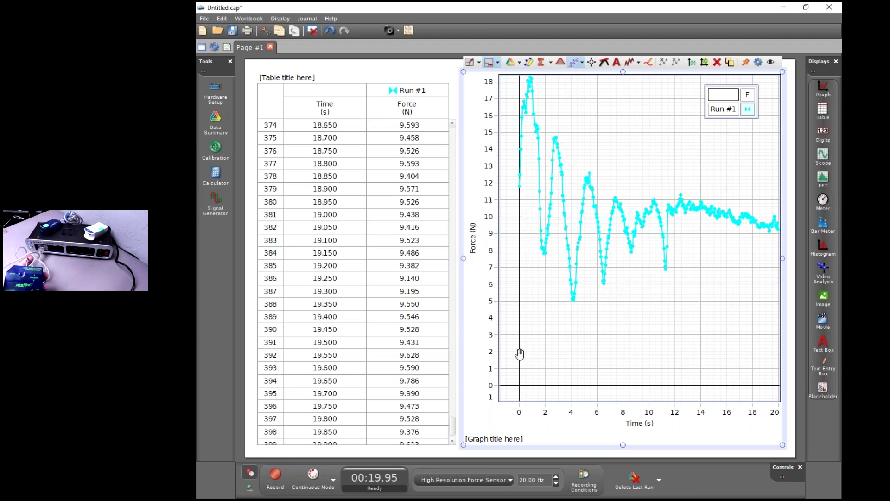
Record a second force sensor run lasting about 8 seconds
{"action": "left_click", "coordinate": [274, 481]}
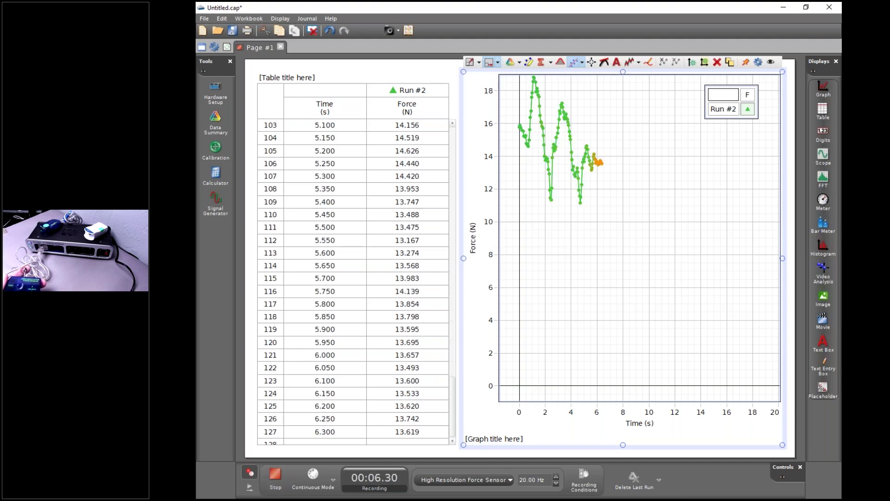
{"action": "left_click", "coordinate": [275, 474]}
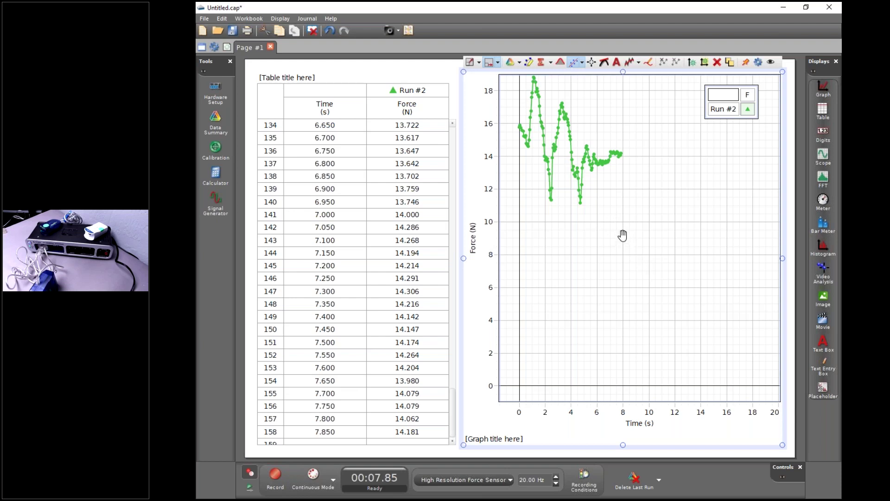
Reposition the Run #2 curve in the graph and stretch the force and time axes by hand
{"action": "left_click_drag", "start_coordinate": [609, 215], "coordinate": [699, 282]}
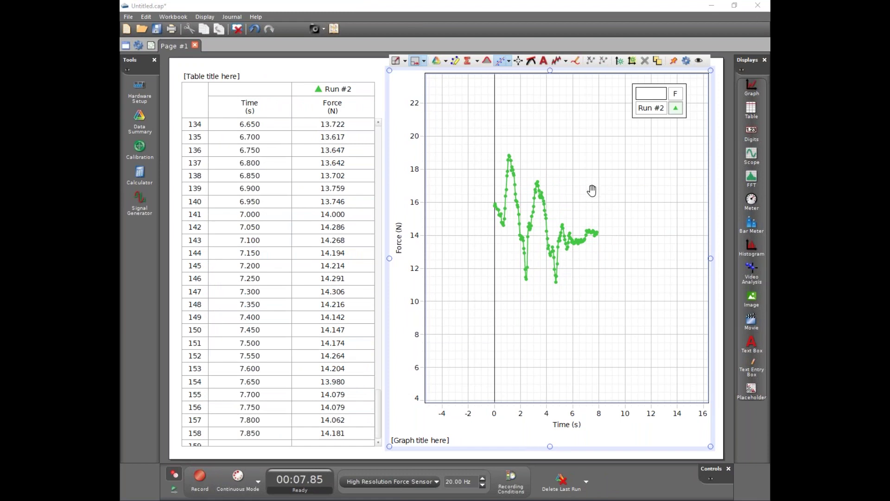
{"action": "mouse_move", "coordinate": [593, 189]}
{"action": "left_mouse_down"}
{"action": "mouse_move", "coordinate": [610, 215]}
{"action": "mouse_move", "coordinate": [572, 187]}
{"action": "mouse_move", "coordinate": [616, 184]}
{"action": "mouse_move", "coordinate": [650, 217]}
{"action": "mouse_move", "coordinate": [586, 177]}
{"action": "mouse_move", "coordinate": [580, 222]}
{"action": "mouse_move", "coordinate": [598, 197]}
{"action": "left_mouse_up"}
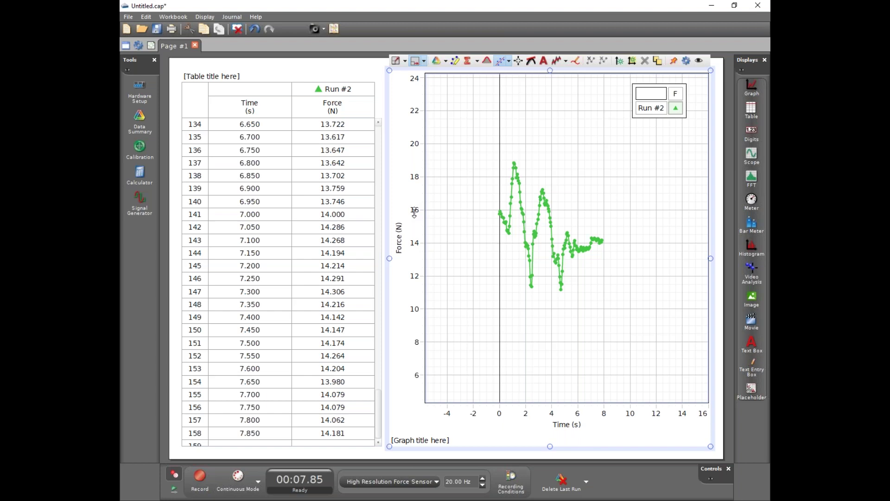
{"action": "left_click_drag", "start_coordinate": [414, 211], "coordinate": [413, 172]}
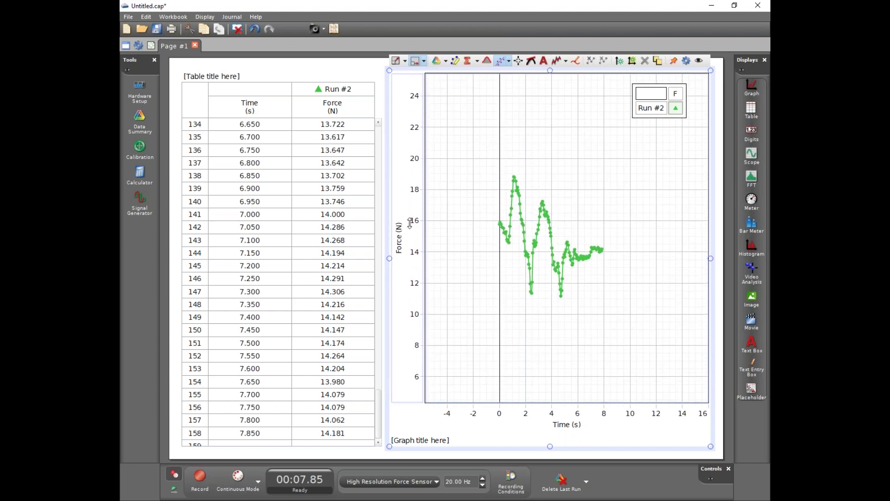
{"action": "mouse_move", "coordinate": [519, 414]}
{"action": "left_mouse_down"}
{"action": "mouse_move", "coordinate": [574, 415]}
{"action": "mouse_move", "coordinate": [473, 414]}
{"action": "mouse_move", "coordinate": [574, 414]}
{"action": "mouse_move", "coordinate": [519, 414]}
{"action": "mouse_move", "coordinate": [535, 414]}
{"action": "left_mouse_up"}
{"action": "mouse_move", "coordinate": [420, 336]}
{"action": "left_mouse_down"}
{"action": "mouse_move", "coordinate": [414, 281]}
{"action": "mouse_move", "coordinate": [413, 343]}
{"action": "left_mouse_up"}
{"action": "left_click_drag", "start_coordinate": [532, 334], "coordinate": [494, 265]}
{"action": "mouse_move", "coordinate": [417, 258]}
{"action": "left_mouse_down"}
{"action": "mouse_move", "coordinate": [416, 231]}
{"action": "mouse_move", "coordinate": [415, 266]}
{"action": "left_mouse_up"}
{"action": "left_click_drag", "start_coordinate": [516, 285], "coordinate": [519, 337]}
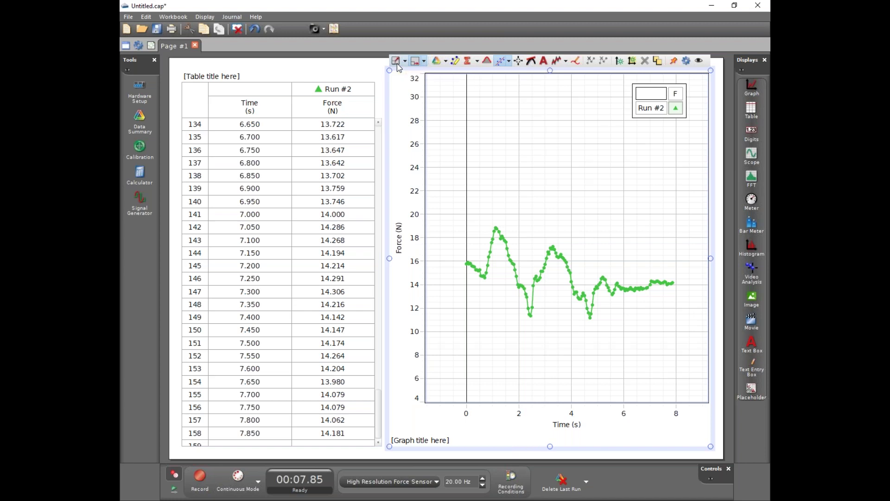
Scale the graph axes to fit all Run #2 data, shift the curve away, and refit it
{"action": "left_click", "coordinate": [396, 63]}
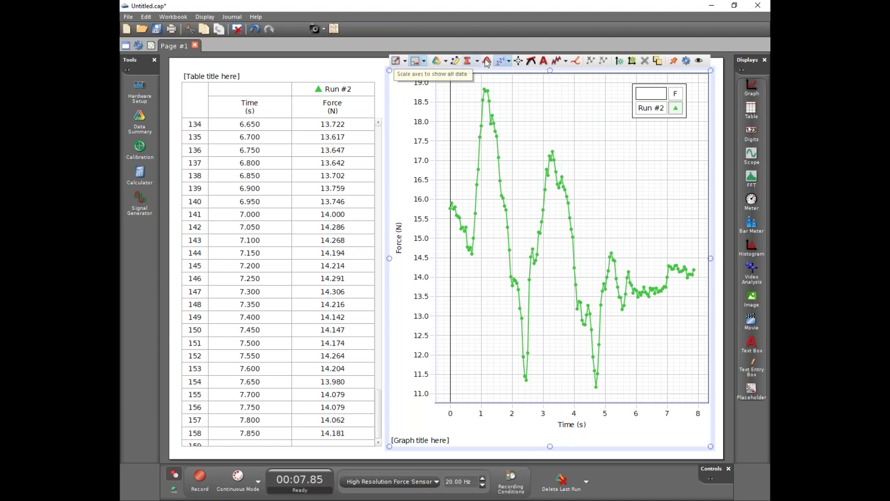
{"action": "left_click", "coordinate": [699, 62]}
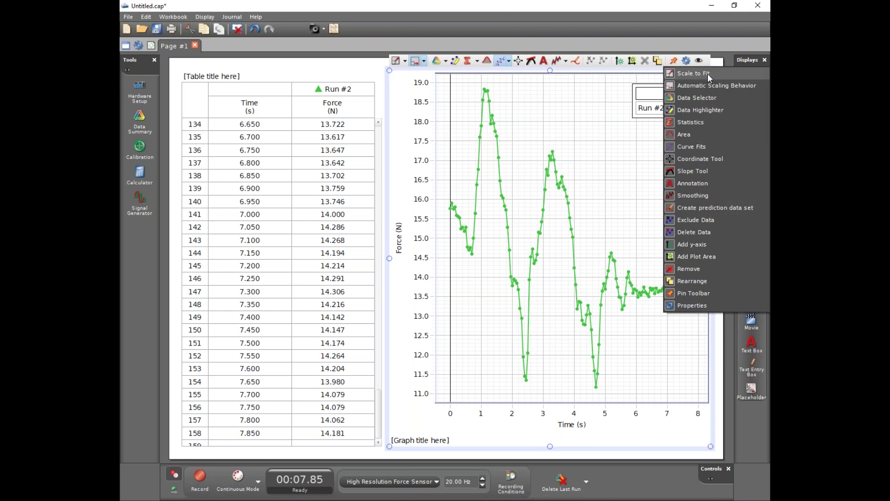
{"action": "left_click", "coordinate": [708, 74]}
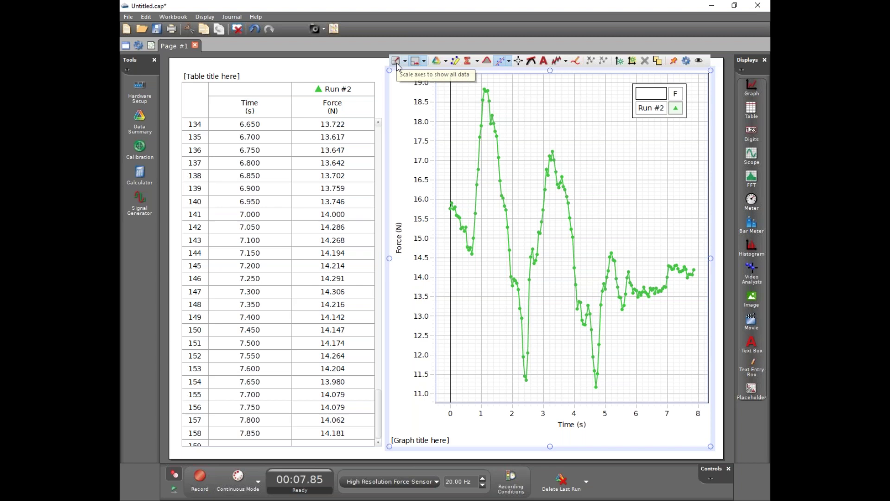
{"action": "left_click_drag", "start_coordinate": [502, 116], "coordinate": [631, 225]}
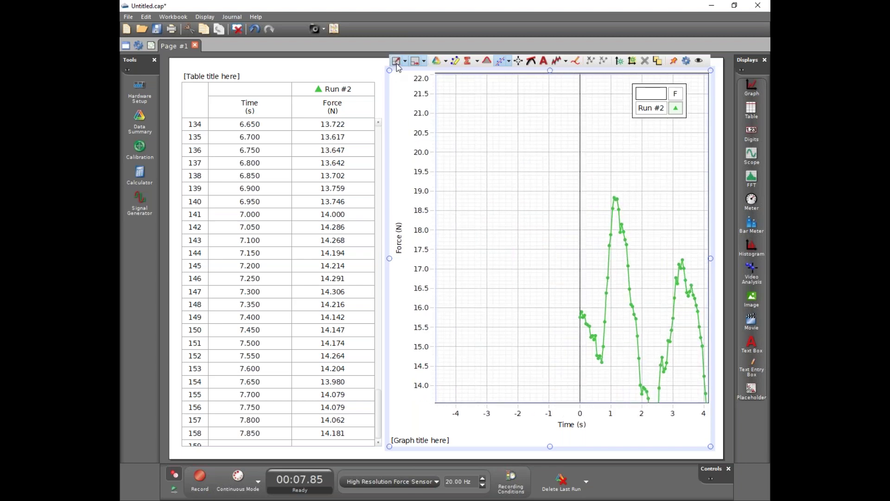
{"action": "left_click", "coordinate": [397, 65]}
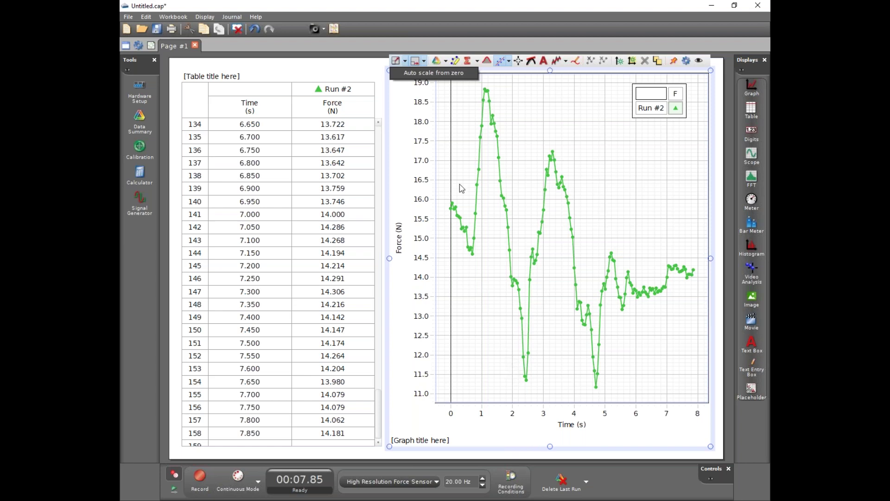
Turn on auto scale from zero for the graph and refit the axes to the data
{"action": "left_click", "coordinate": [423, 75]}
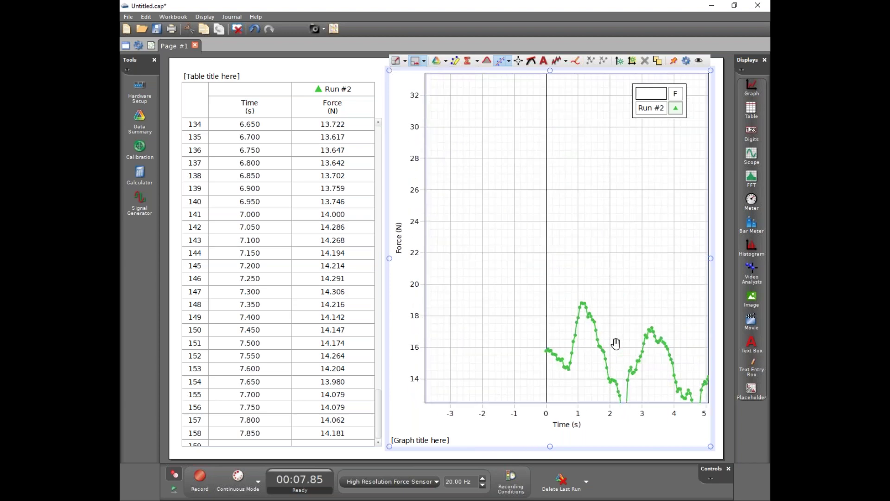
{"action": "left_click", "coordinate": [396, 61]}
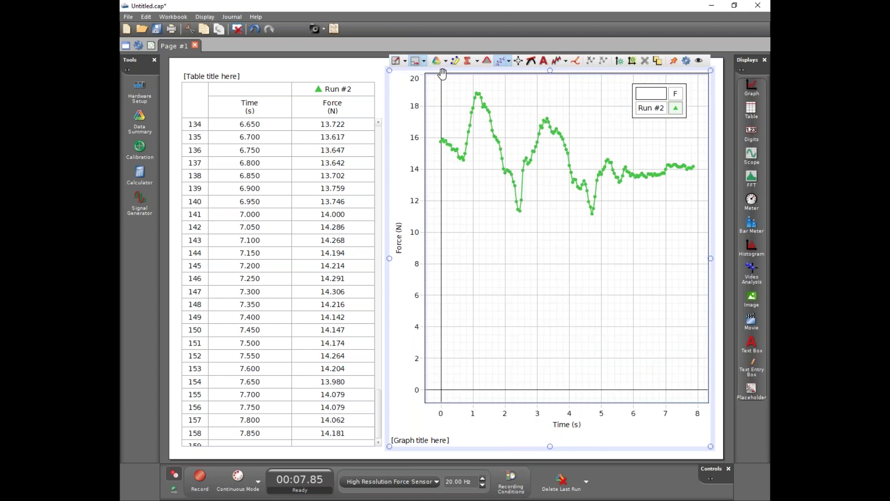
{"action": "left_click", "coordinate": [477, 62]}
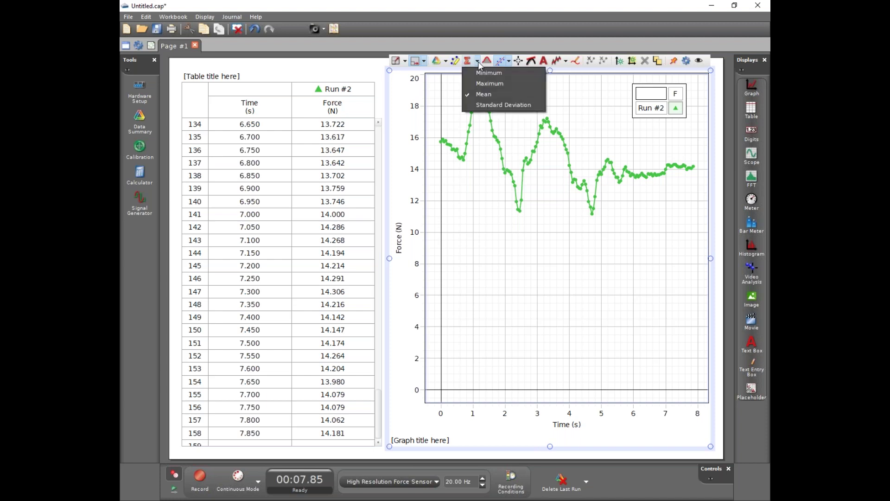
{"action": "left_click", "coordinate": [446, 62]}
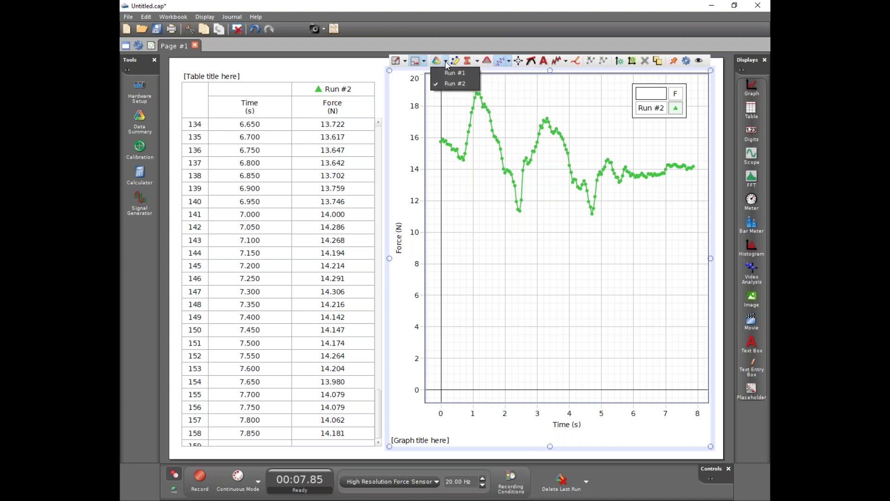
{"action": "left_click", "coordinate": [509, 62]}
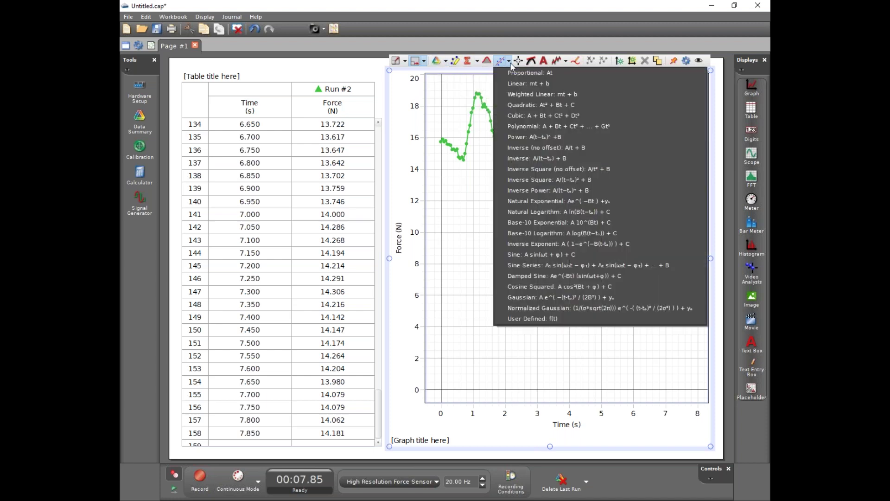
Turn off auto scale from zero so the graph axes fit only the range of the recorded data
{"action": "left_click", "coordinate": [452, 80]}
{"action": "left_click", "coordinate": [405, 62]}
{"action": "left_click", "coordinate": [401, 72]}
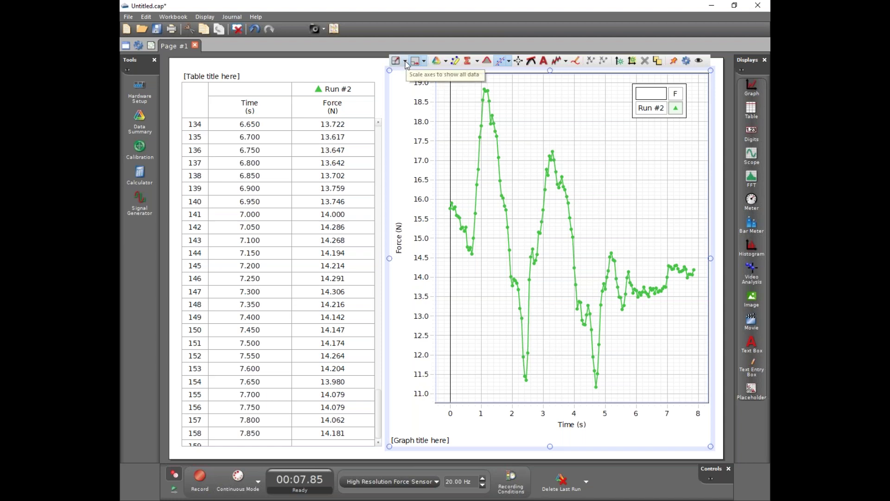
Toggle the graph's statistics on and off, leaving the mean of the Run #2 force displayed
{"action": "left_click", "coordinate": [468, 65]}
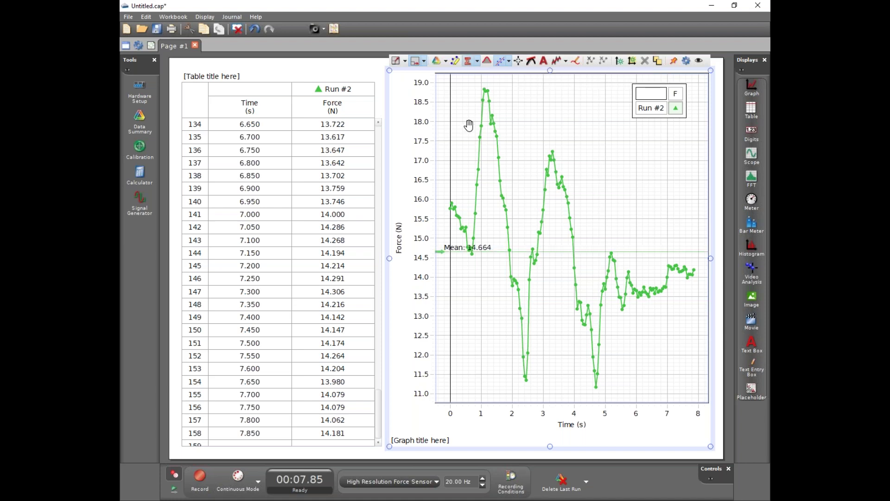
{"action": "left_click", "coordinate": [468, 65]}
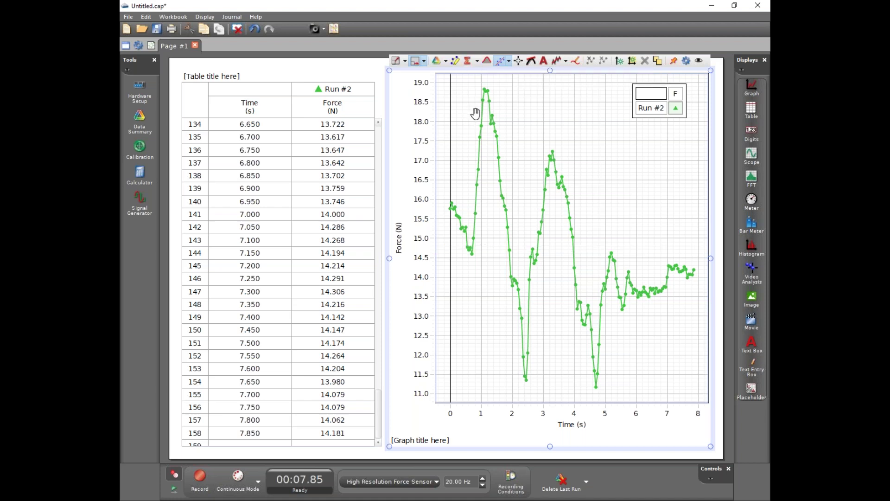
{"action": "left_click", "coordinate": [468, 67]}
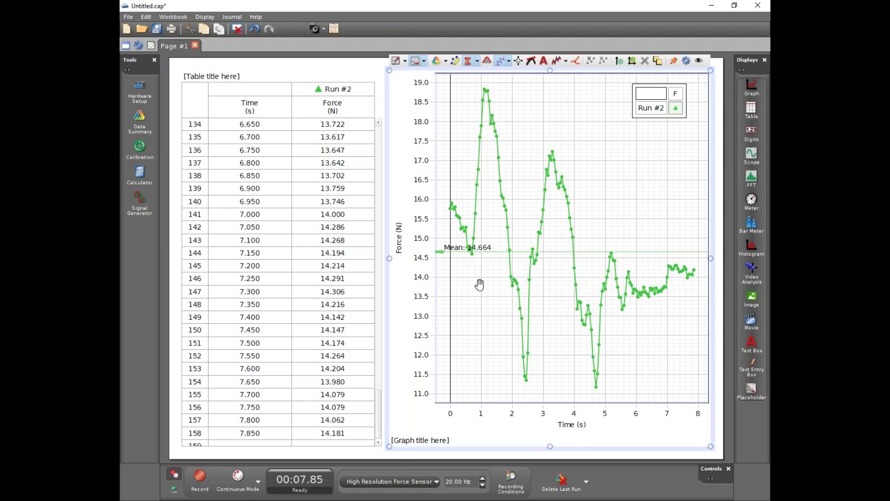
{"action": "left_click", "coordinate": [469, 65]}
{"action": "left_click", "coordinate": [468, 65]}
Add the minimum and maximum to the statistics shown on the force graph
{"action": "left_click", "coordinate": [478, 65]}
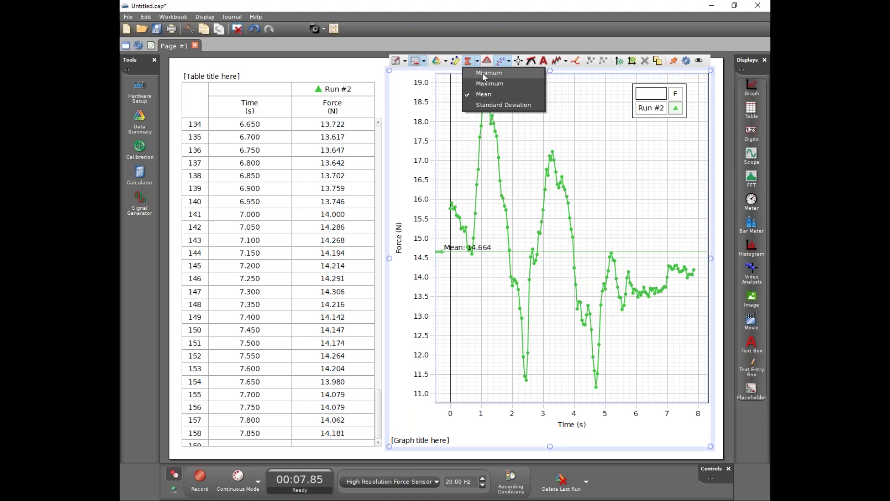
{"action": "left_click", "coordinate": [487, 73]}
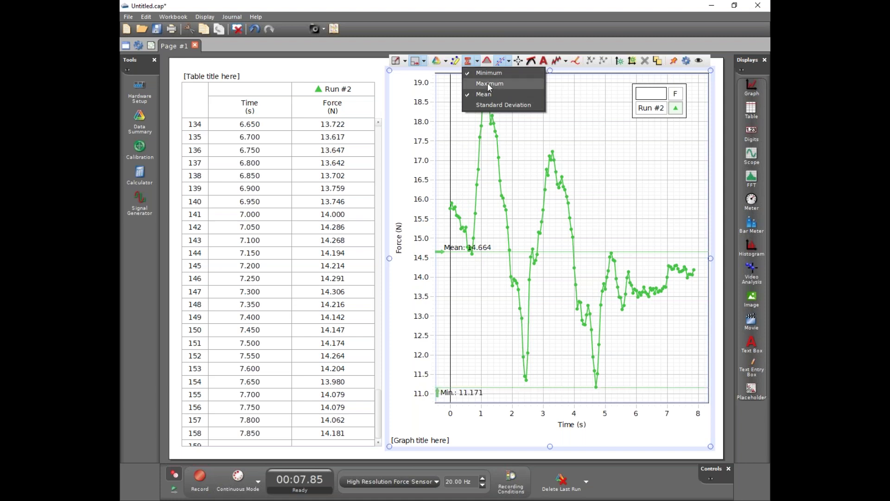
{"action": "left_click", "coordinate": [487, 83]}
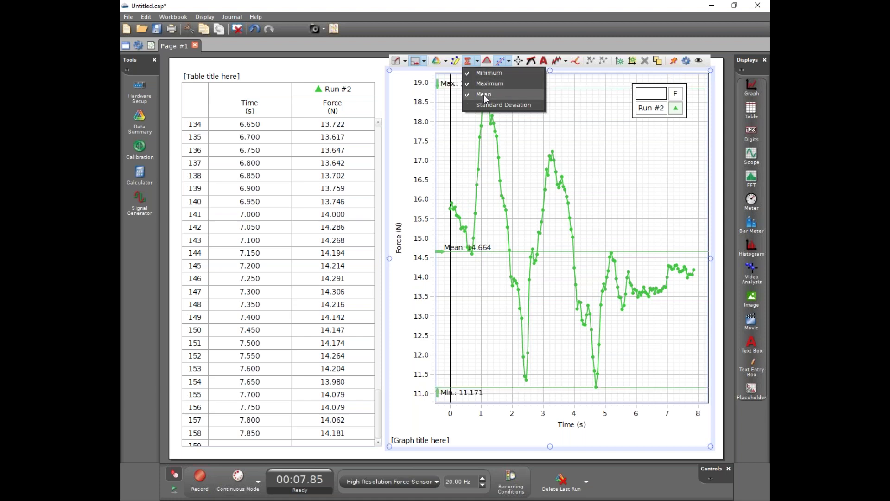
Toggle the force graph's statistics off and on, review the available statistics, and leave them turned off
{"action": "left_click", "coordinate": [588, 131]}
{"action": "left_click", "coordinate": [469, 61]}
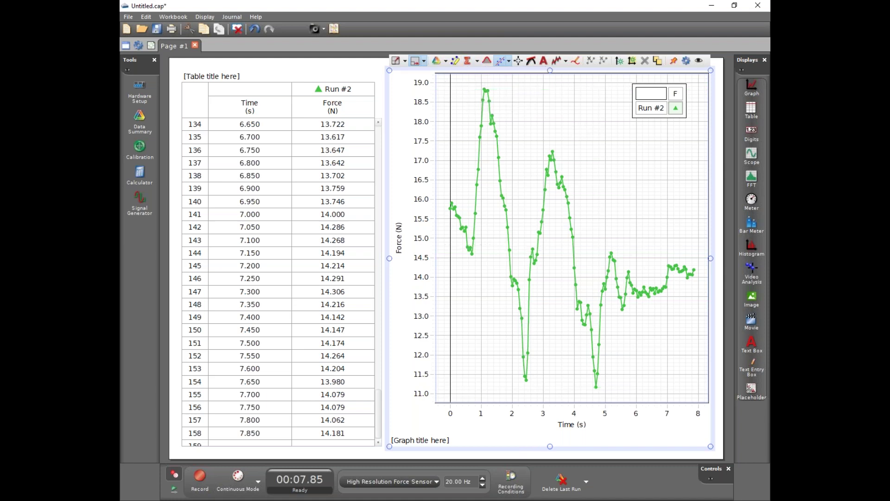
{"action": "left_click", "coordinate": [469, 62]}
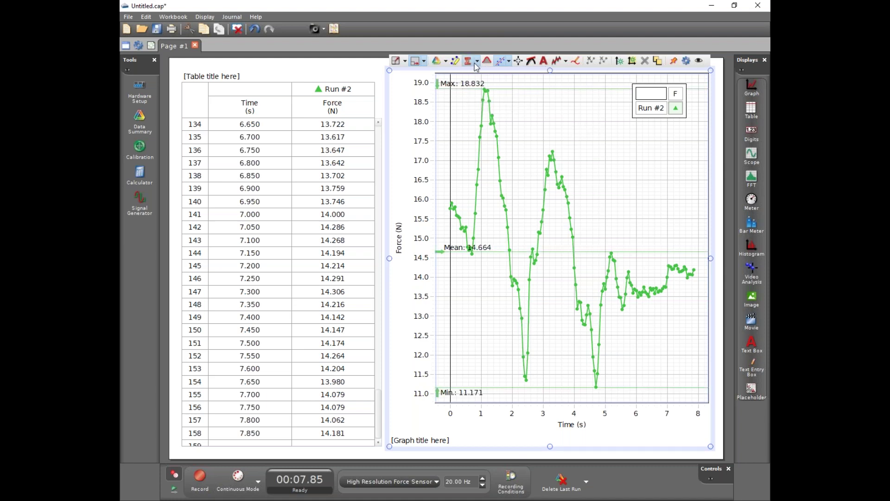
{"action": "left_click", "coordinate": [477, 61]}
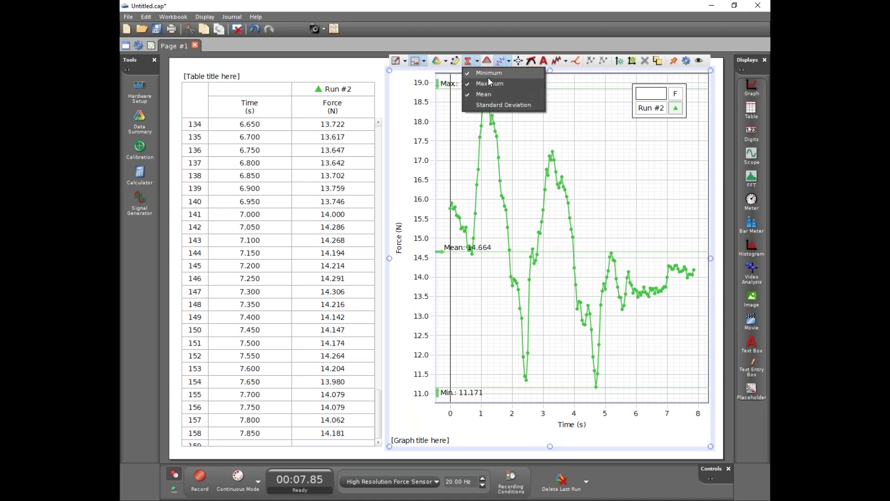
{"action": "left_click", "coordinate": [565, 106]}
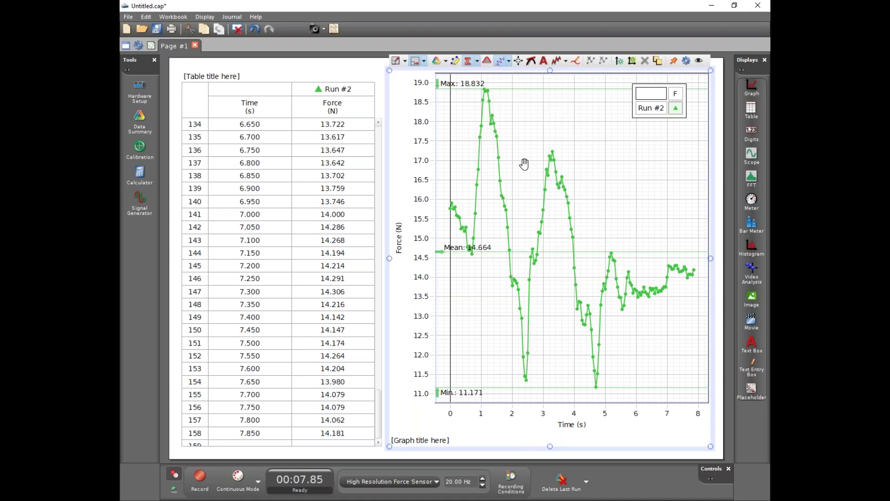
{"action": "left_click", "coordinate": [469, 64]}
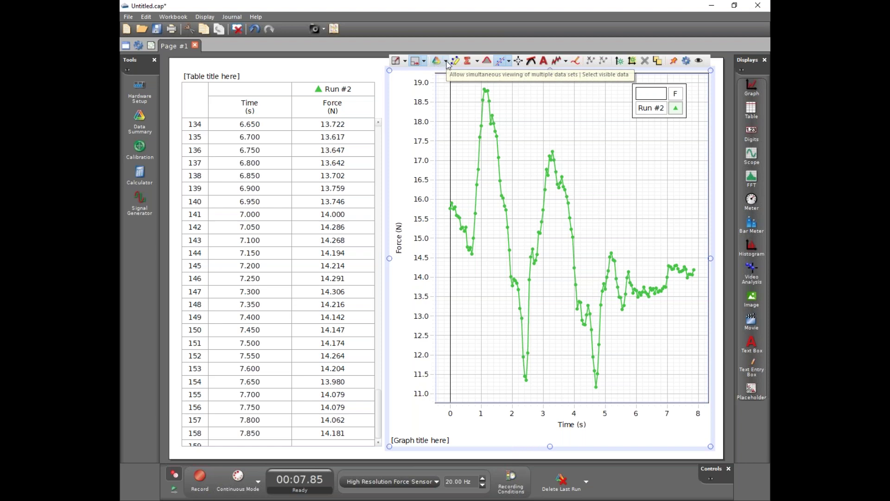
Show Run #1 in the graph, and allow simultaneous viewing of multiple data sets to overlay Run #2
{"action": "left_click", "coordinate": [446, 64]}
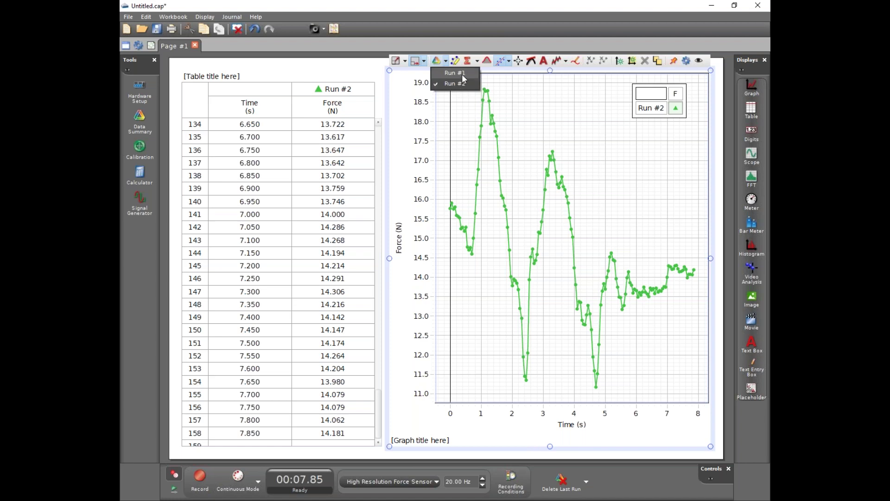
{"action": "left_click", "coordinate": [462, 74]}
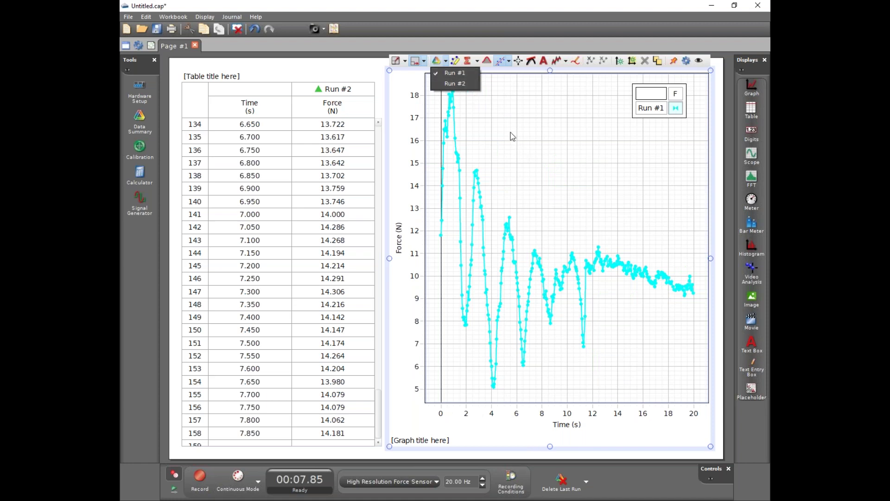
{"action": "left_click", "coordinate": [506, 120]}
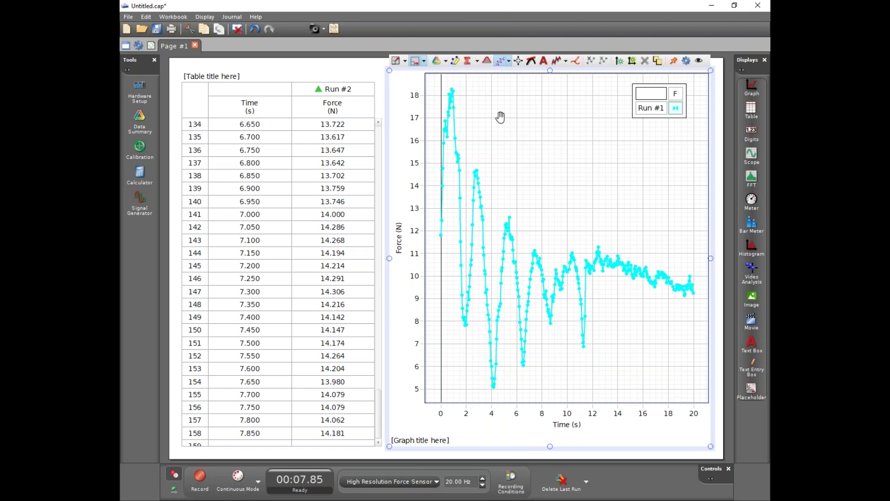
{"action": "left_click", "coordinate": [437, 64]}
{"action": "left_click", "coordinate": [445, 62]}
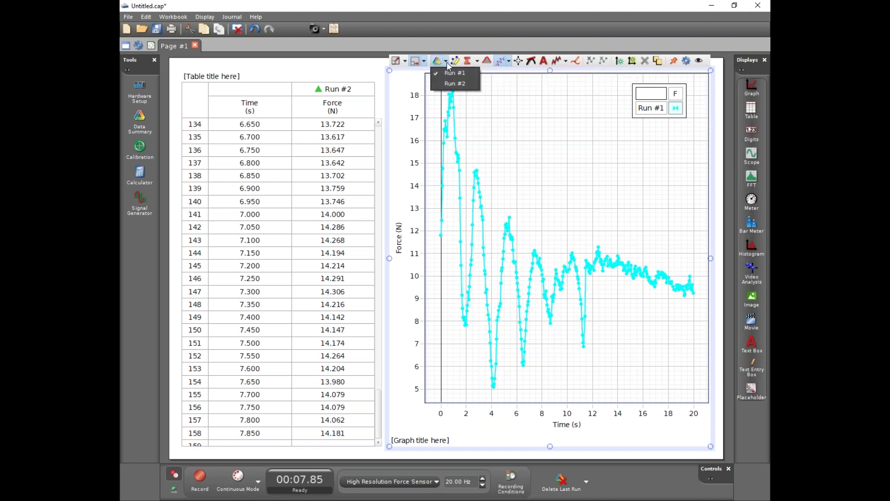
{"action": "left_click", "coordinate": [454, 85]}
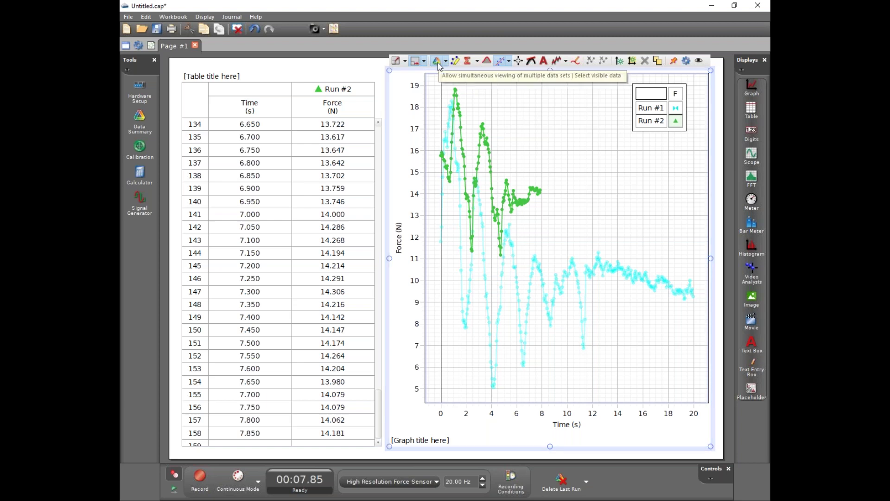
Record a third run of force data, about 3.8 s long
{"action": "left_click", "coordinate": [200, 477]}
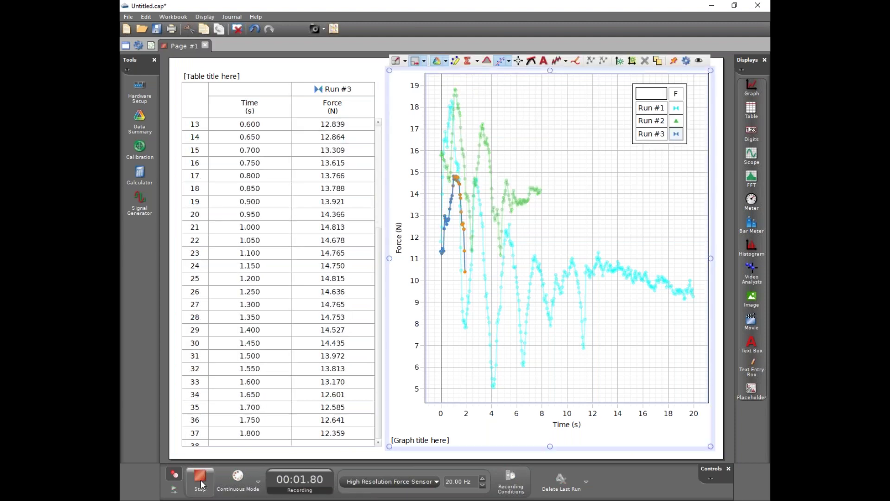
{"action": "left_click", "coordinate": [201, 479]}
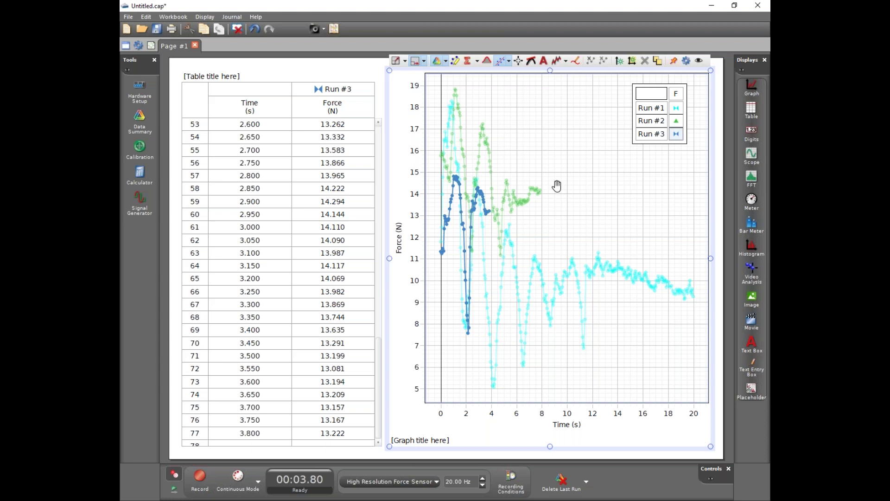
Switch the data shown in the table's Force column to Run #2
{"action": "left_click", "coordinate": [333, 93]}
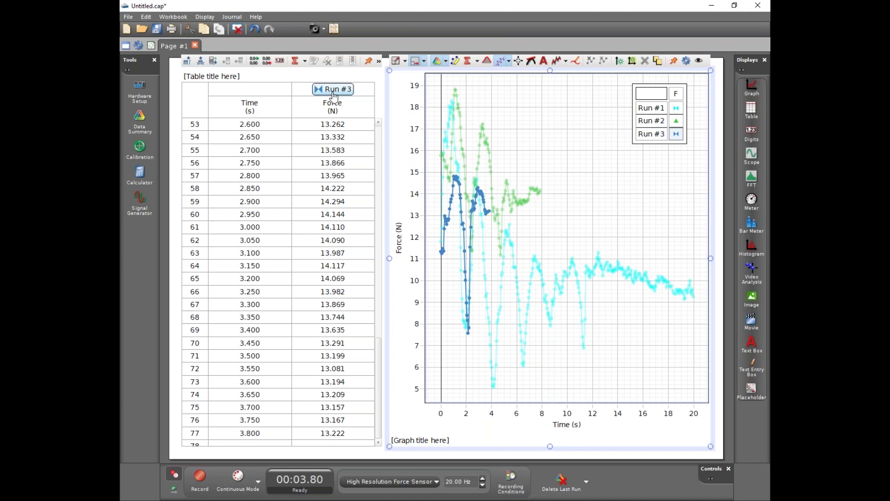
{"action": "left_click", "coordinate": [333, 94]}
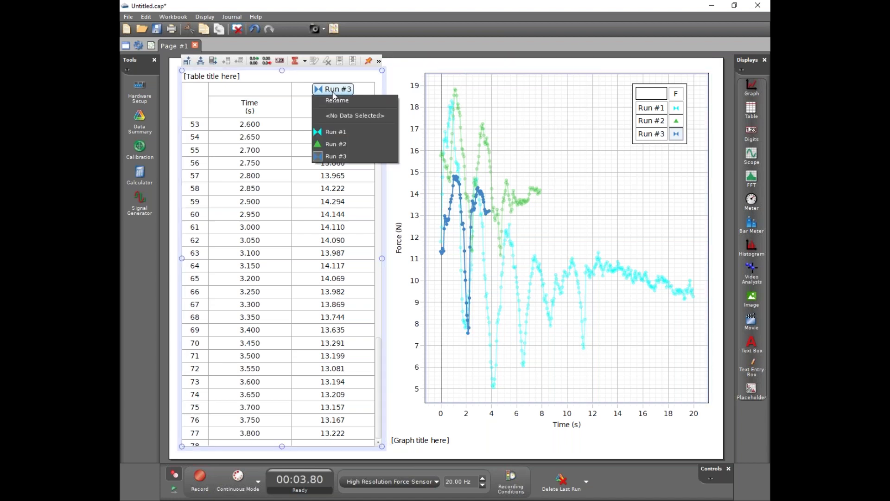
{"action": "left_click", "coordinate": [336, 132]}
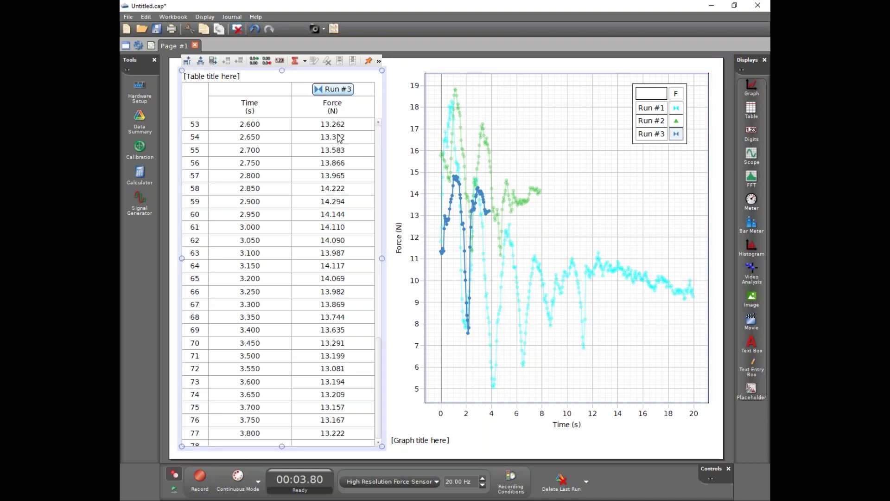
{"action": "left_click", "coordinate": [338, 95]}
{"action": "left_click", "coordinate": [339, 144]}
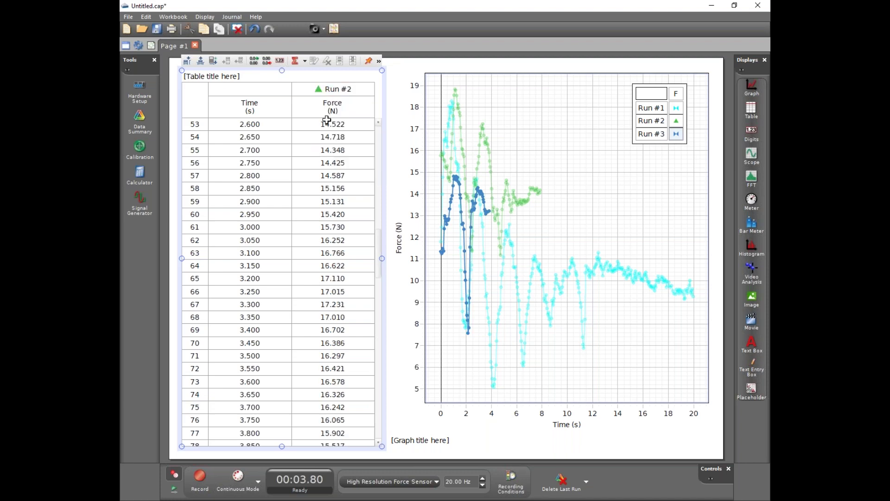
Insert two empty columns to the right of the table's Force column
{"action": "left_click", "coordinate": [302, 77]}
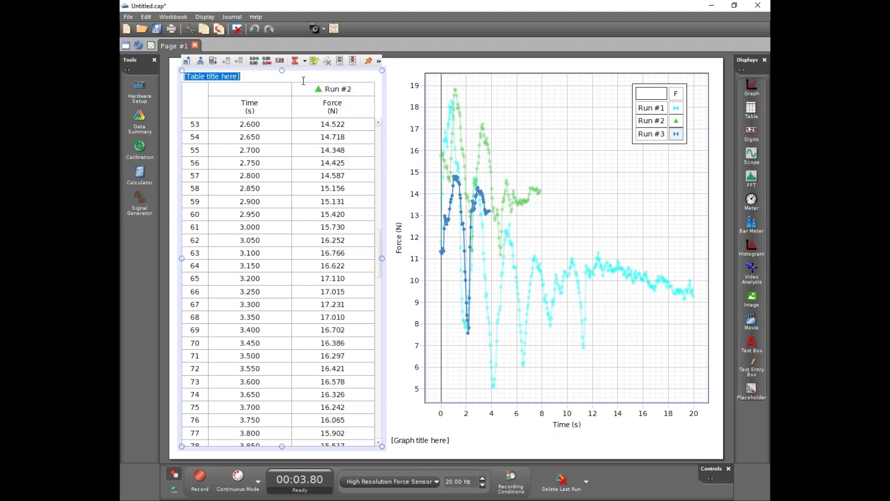
{"action": "left_click", "coordinate": [173, 89]}
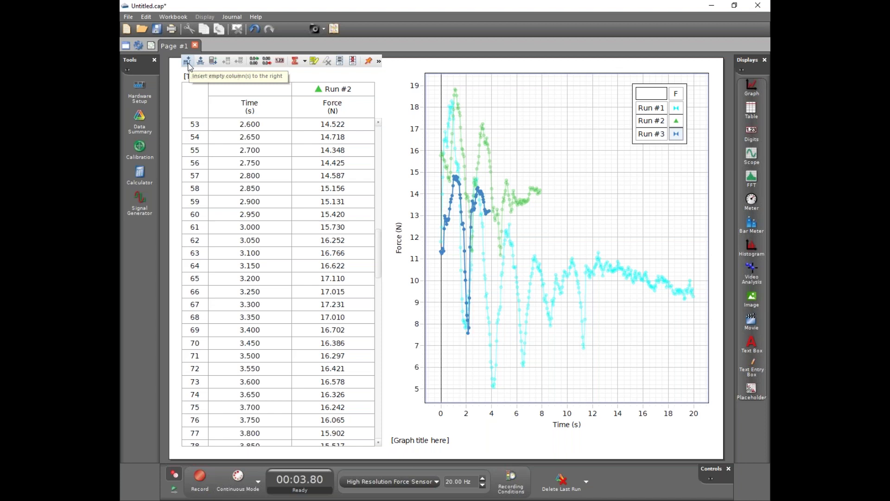
{"action": "left_click", "coordinate": [279, 122]}
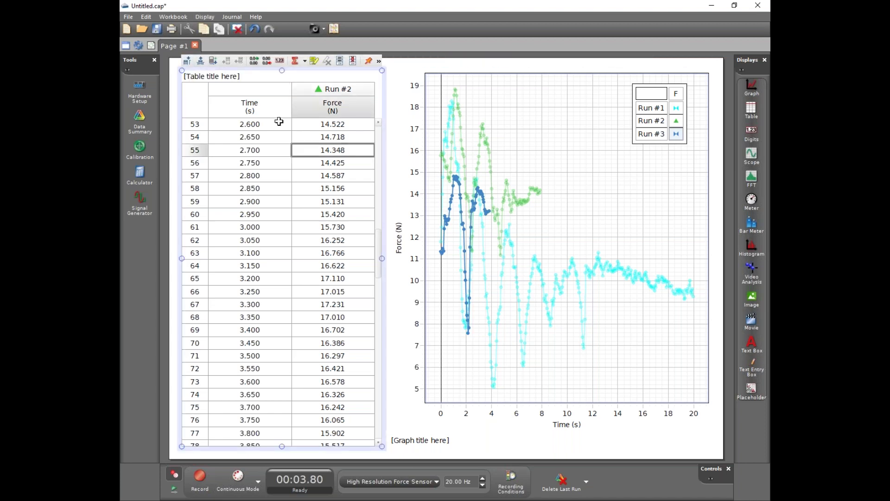
{"action": "left_click", "coordinate": [187, 61]}
{"action": "left_click", "coordinate": [188, 61]}
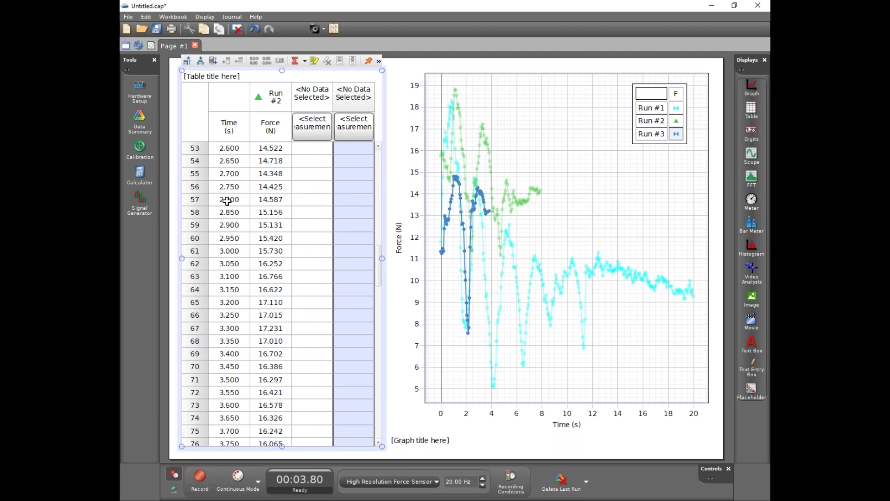
Set the first Force column to Run #1 and assign Force (N) from Run #2 to the adjacent empty column
{"action": "left_click", "coordinate": [274, 97]}
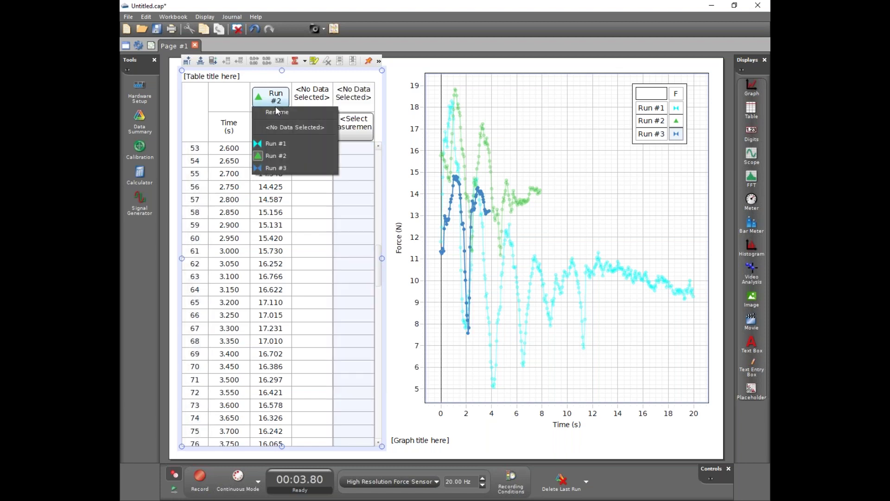
{"action": "left_click", "coordinate": [278, 145]}
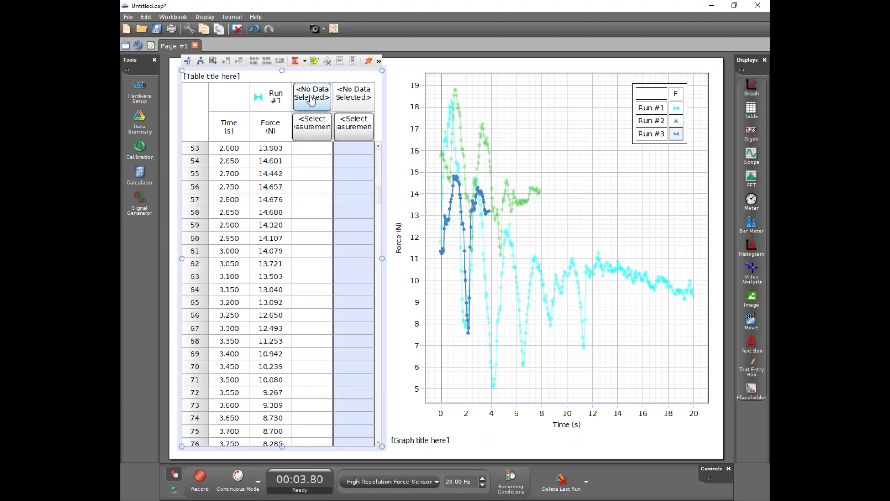
{"action": "left_click", "coordinate": [315, 126]}
{"action": "left_click", "coordinate": [322, 186]}
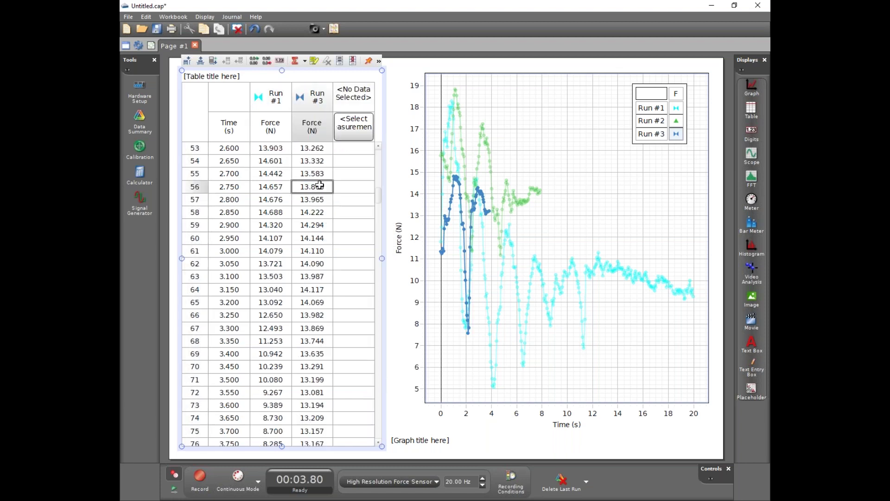
{"action": "left_click", "coordinate": [312, 96]}
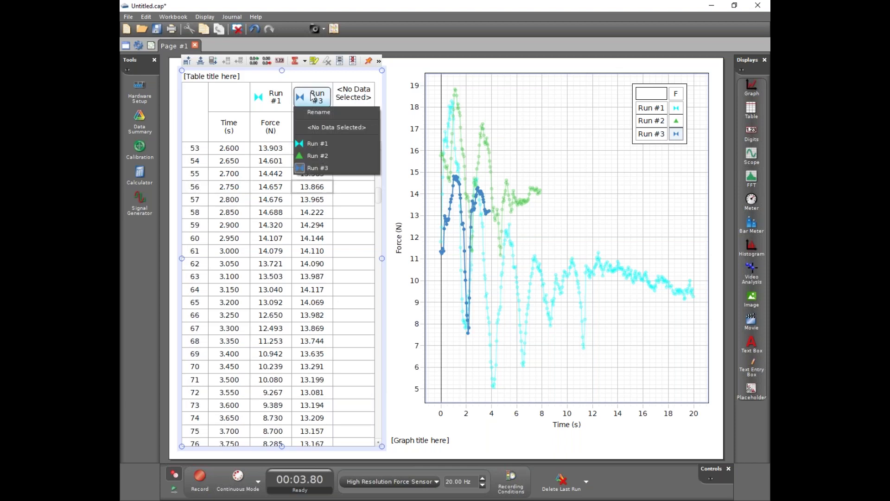
{"action": "left_click", "coordinate": [313, 153]}
Assign the Force (N) measurement from Run #3 to the table's last empty column
{"action": "left_click", "coordinate": [354, 126]}
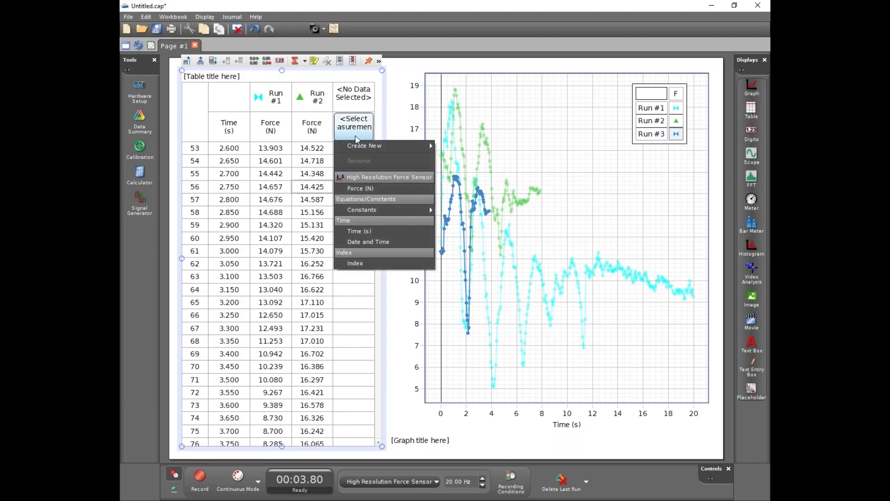
{"action": "left_click", "coordinate": [370, 188]}
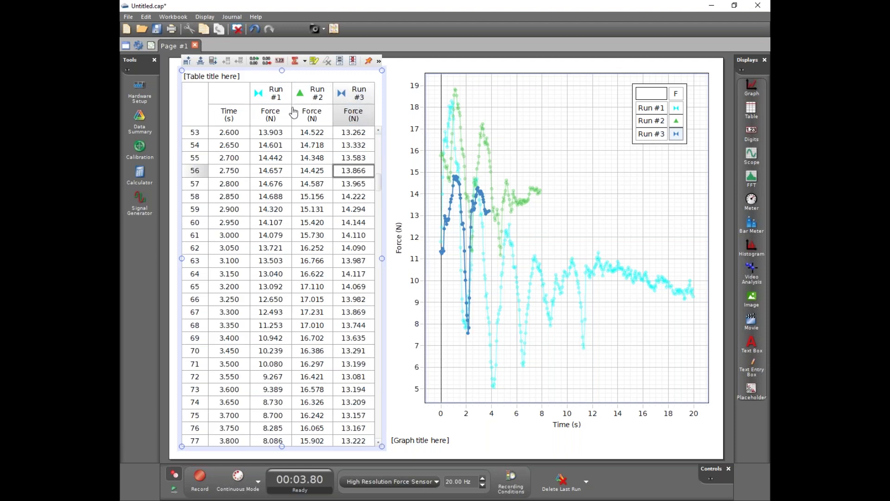
{"action": "scroll", "coordinate": [295, 232], "scroll_direction": "up", "scroll_amount": 12}
{"action": "scroll", "coordinate": [295, 239], "scroll_direction": "up", "scroll_amount": 6}
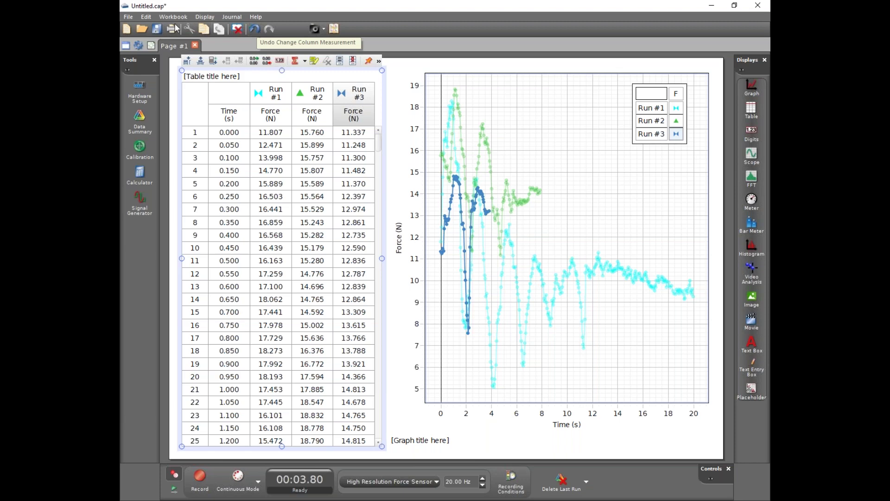
Undo the table changes and all earlier workbook changes back to the empty QuickStart page
{"action": "left_click", "coordinate": [146, 18]}
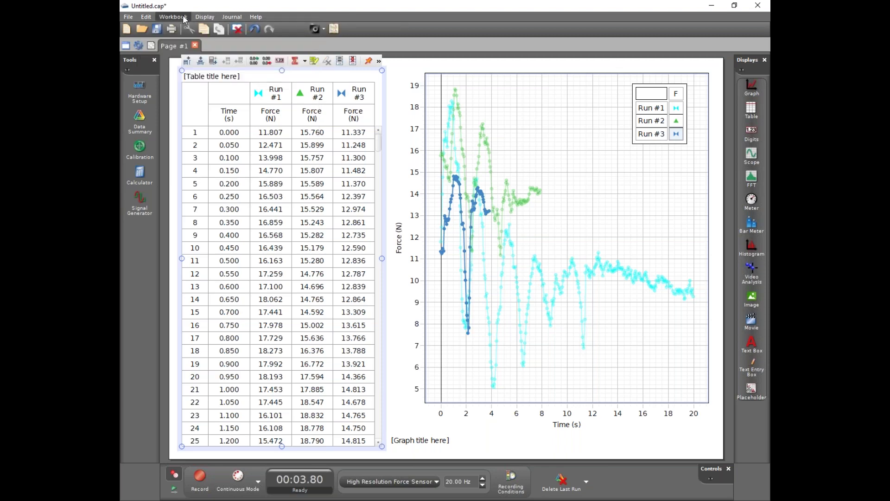
{"action": "left_click", "coordinate": [254, 13]}
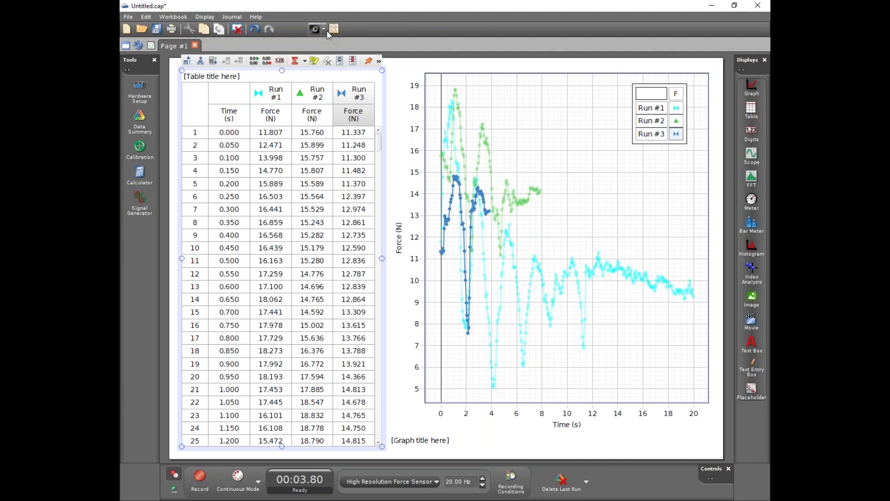
{"action": "key", "text": "ctrl+z"}
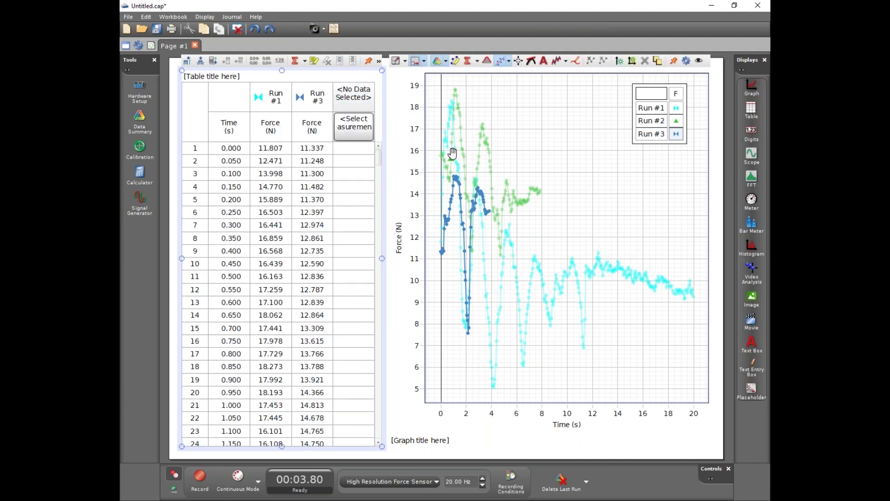
{"action": "key", "text": "ctrl+z"}
{"action": "key", "text": "ctrl+z"}
{"action": "key", "text": "ctrl+z"}
{"action": "key", "text": "ctrl+z"}
{"action": "key", "text": "ctrl+z"}
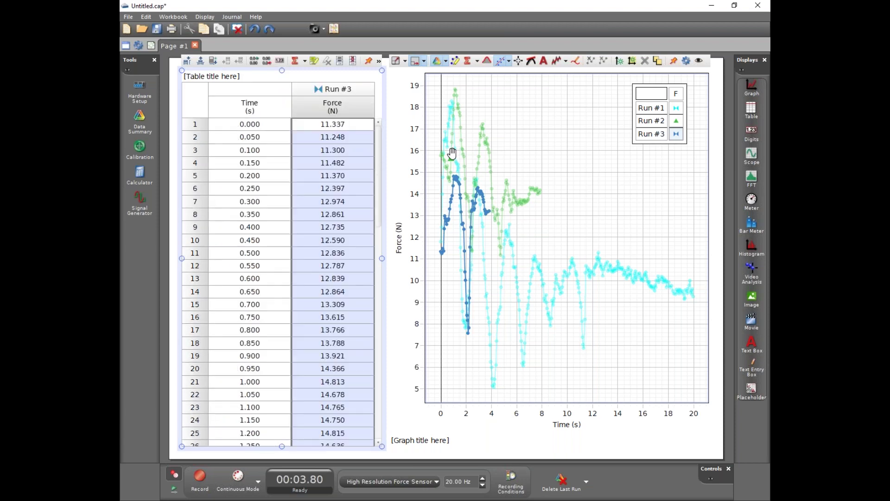
{"action": "key", "text": "ctrl+z"}
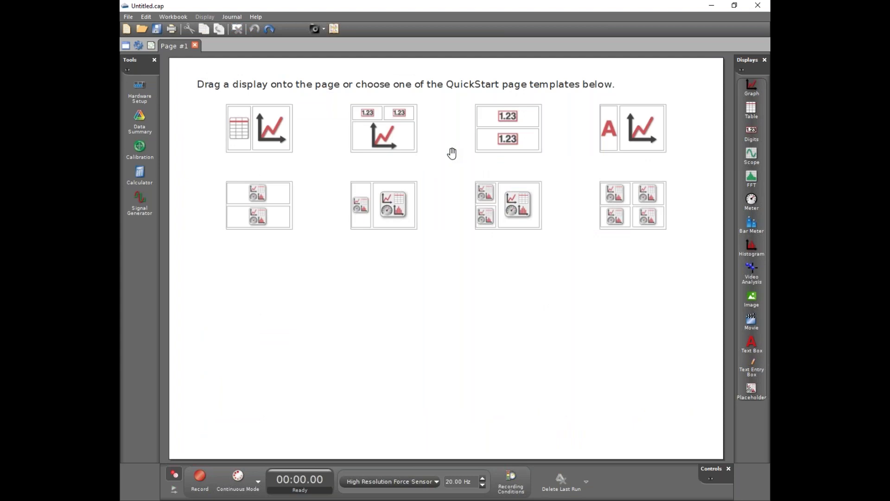
Redo the undone changes to restore the graph and the table with its three force runs
{"action": "right_click", "coordinate": [452, 153]}
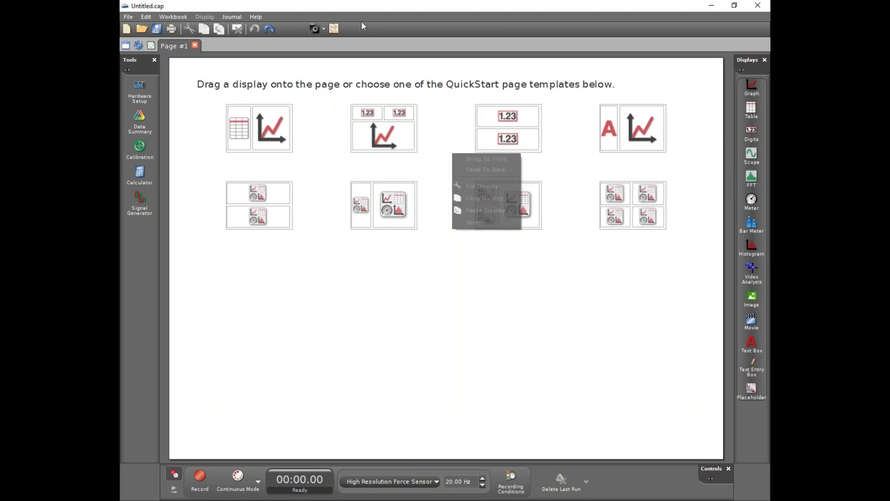
{"action": "left_click", "coordinate": [146, 17]}
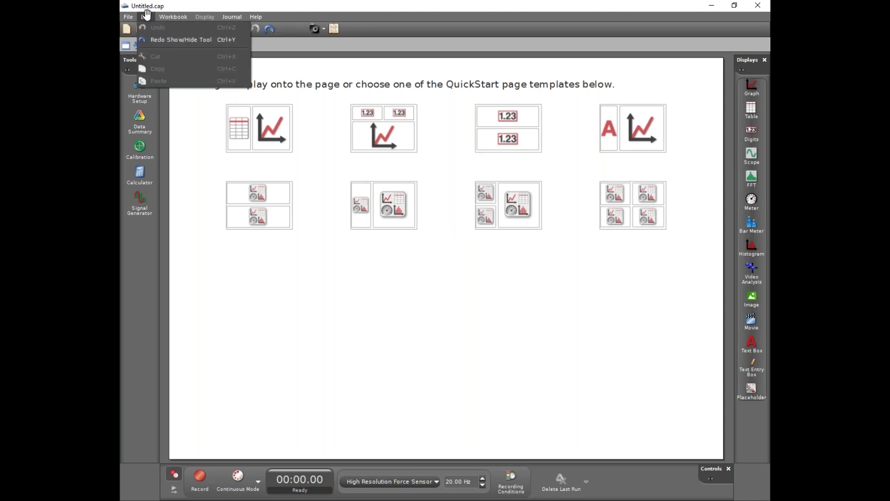
{"action": "left_click", "coordinate": [256, 17]}
{"action": "left_click", "coordinate": [264, 15]}
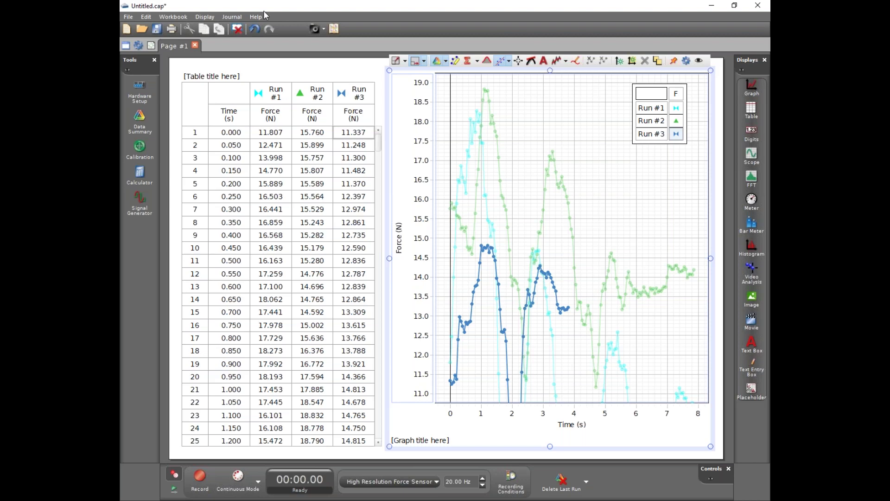
Open the numerical format properties of the Force (N) measurement from the data summary
{"action": "left_click", "coordinate": [143, 127]}
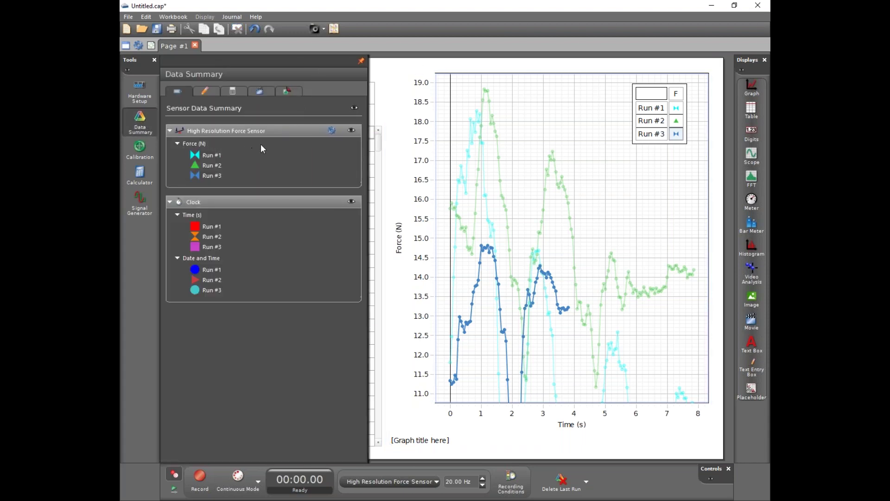
{"action": "mouse_move", "coordinate": [255, 147]}
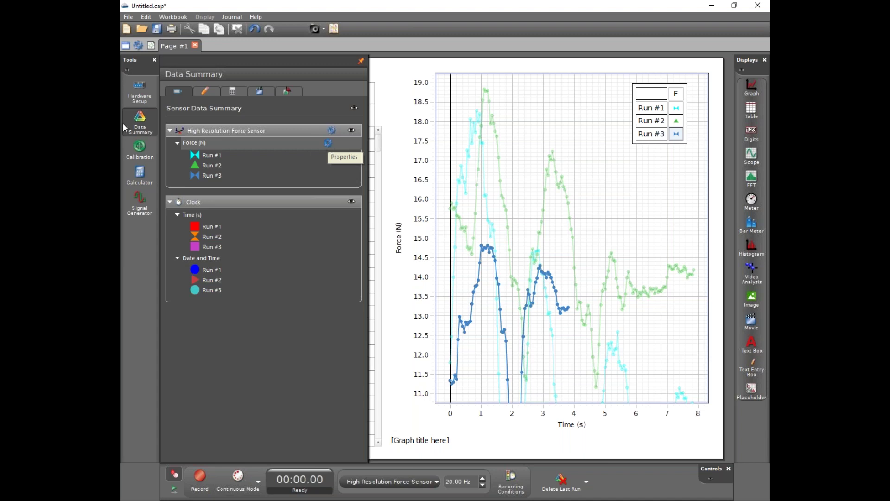
{"action": "left_click", "coordinate": [141, 127]}
{"action": "left_click", "coordinate": [142, 128]}
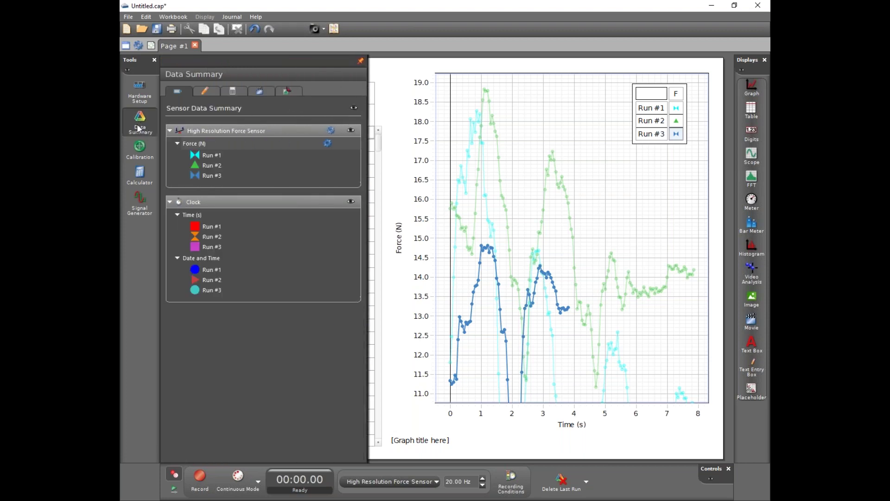
{"action": "left_click", "coordinate": [328, 143]}
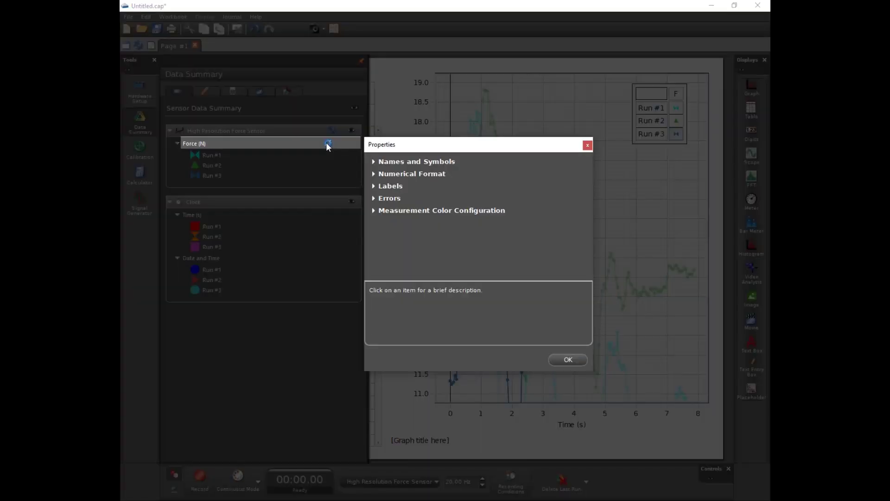
{"action": "left_click", "coordinate": [375, 175]}
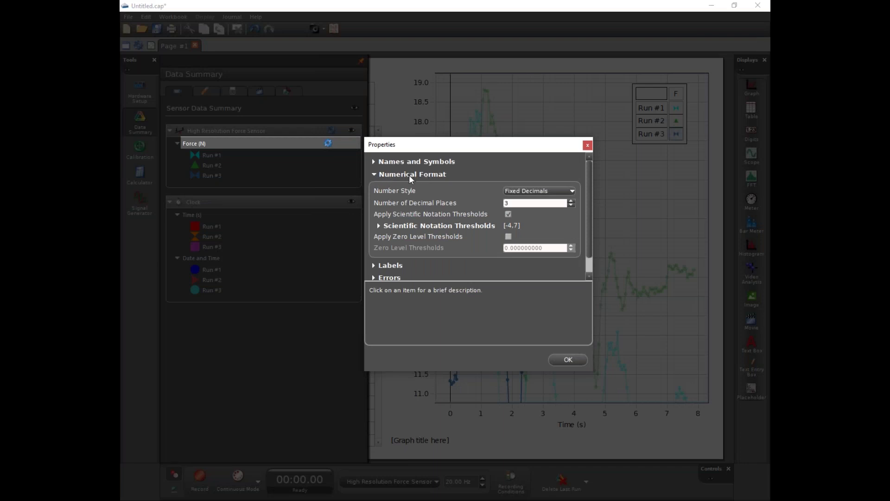
Set the Force number style to Scientific Notation, turn off the scientific notation thresholds, and return to the table
{"action": "left_click", "coordinate": [545, 192]}
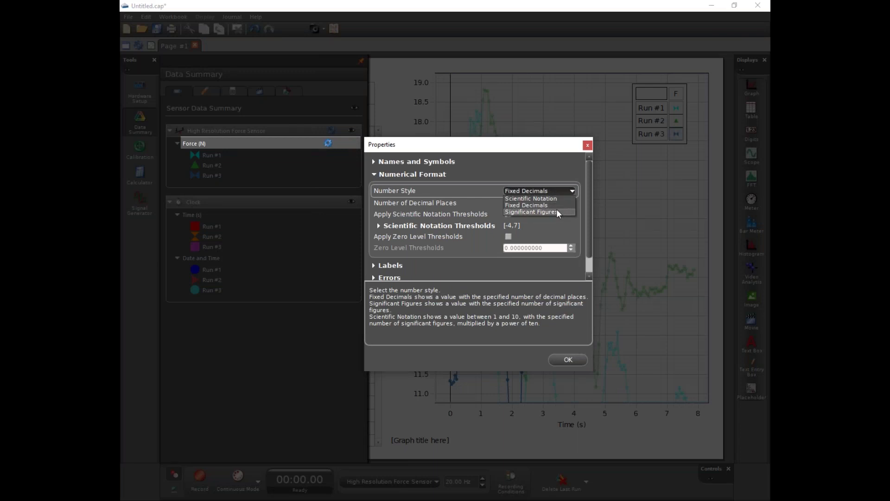
{"action": "left_click", "coordinate": [528, 199]}
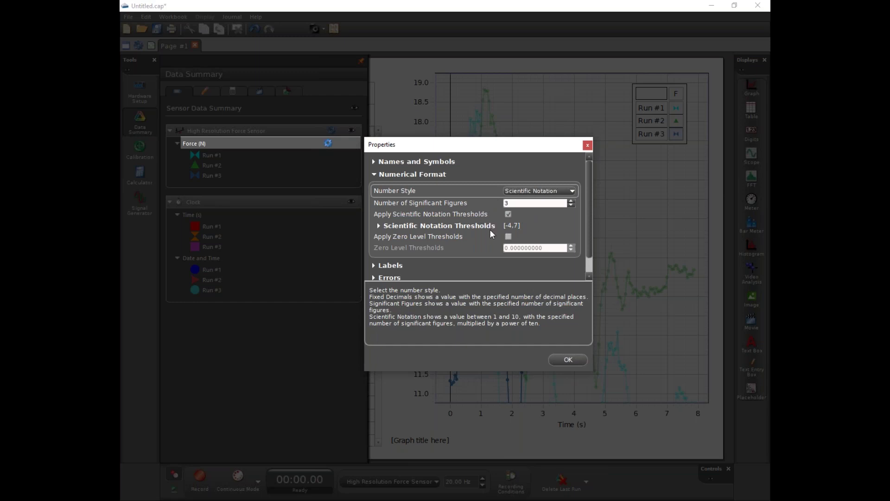
{"action": "left_click", "coordinate": [507, 215]}
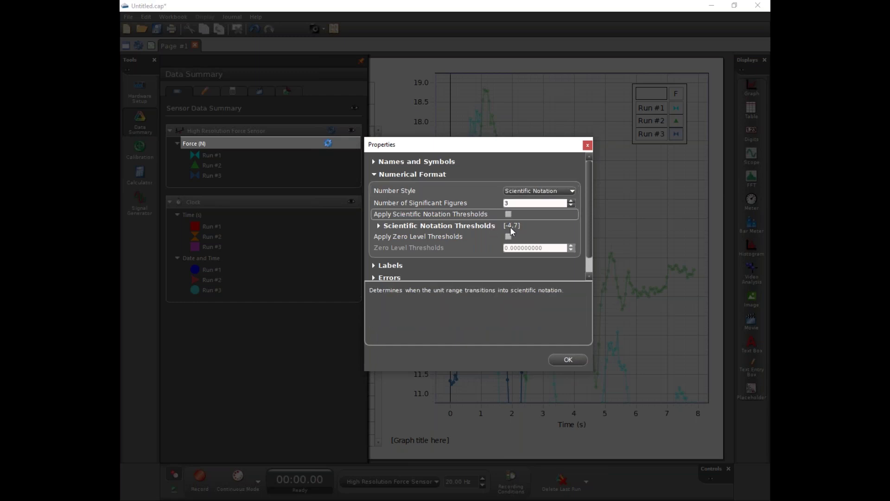
{"action": "left_click", "coordinate": [567, 360]}
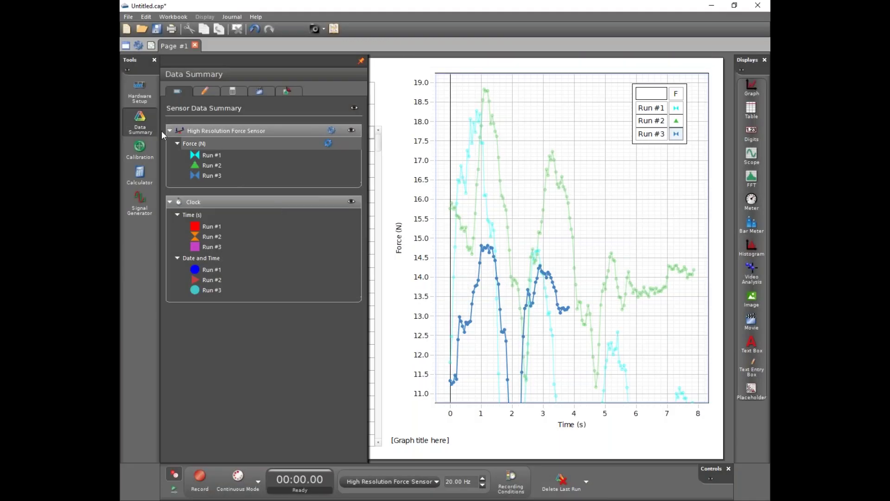
{"action": "left_click", "coordinate": [149, 126]}
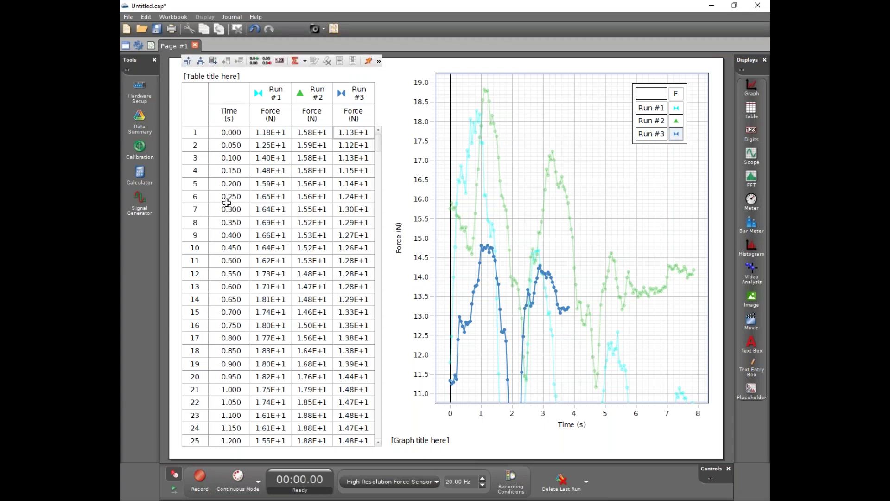
{"action": "left_click", "coordinate": [146, 127]}
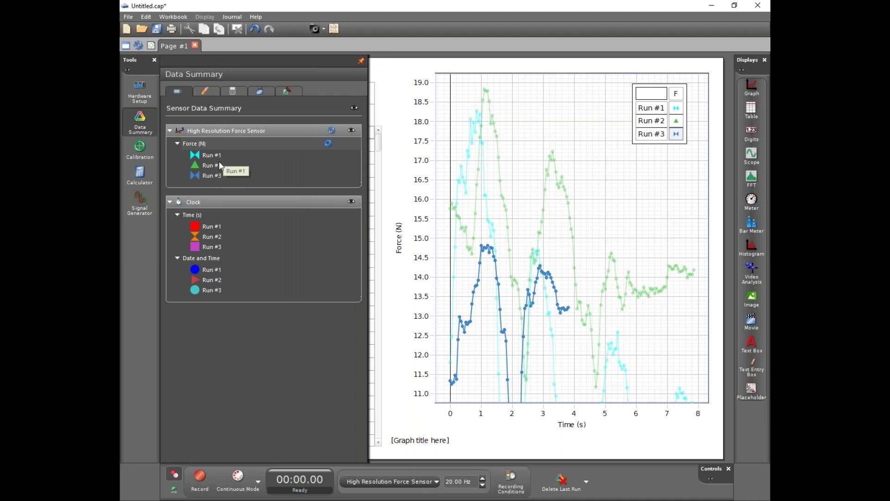
{"action": "mouse_move", "coordinate": [606, 170]}
{"action": "left_click", "coordinate": [144, 131]}
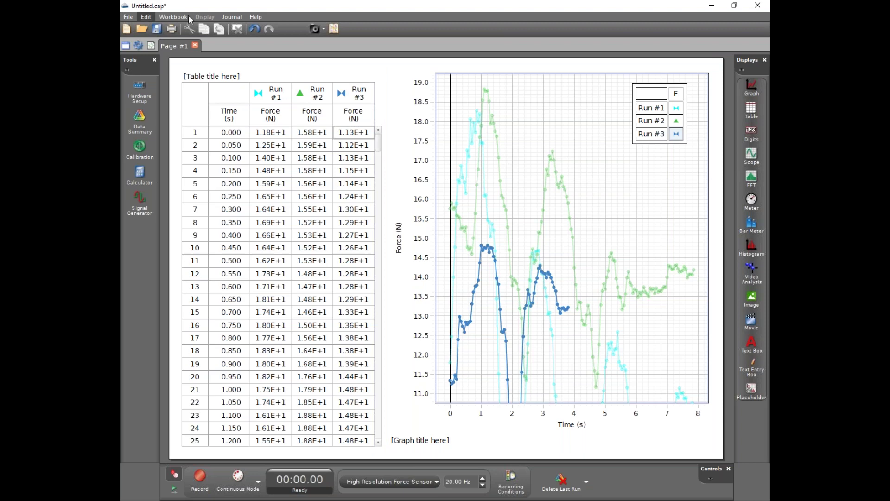
Start a new experiment and discard the changes to the current one
{"action": "left_click", "coordinate": [126, 18]}
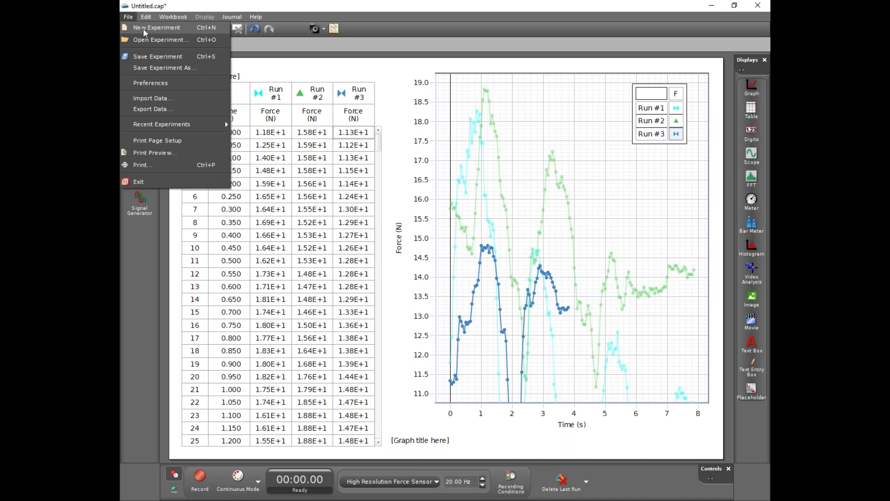
{"action": "left_click", "coordinate": [143, 29]}
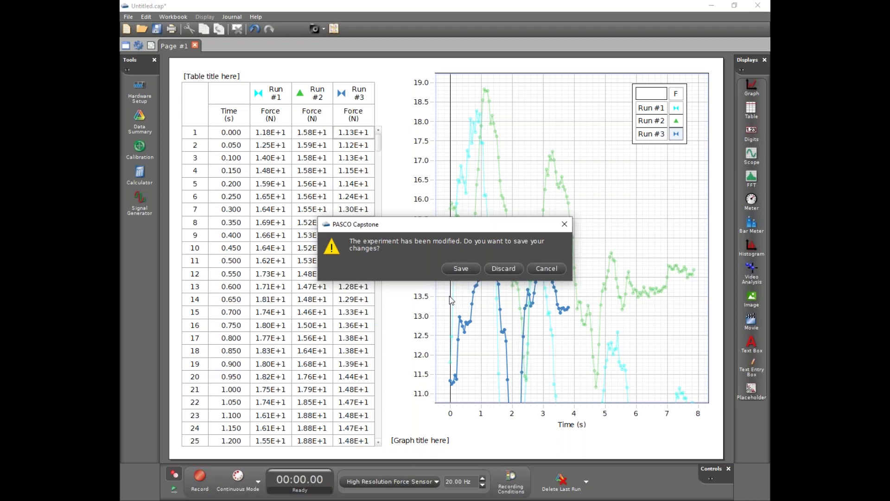
{"action": "left_click", "coordinate": [502, 273]}
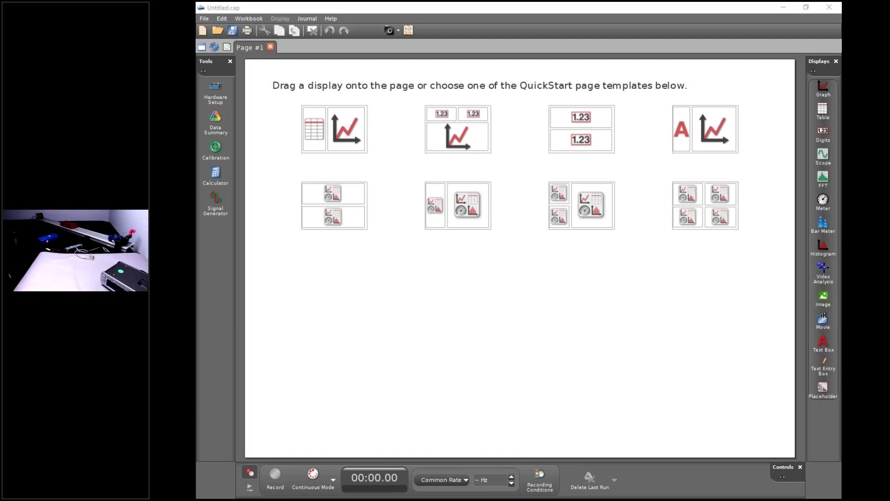
Add a Motion Sensor II to the digital inputs of the PASCO 550 Universal Interface in the hardware setup
{"action": "left_click", "coordinate": [217, 86]}
{"action": "left_click", "coordinate": [223, 104]}
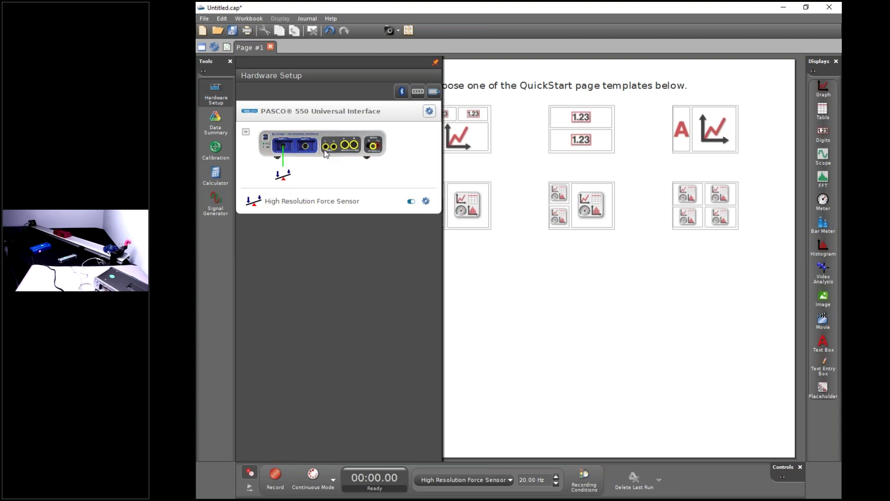
{"action": "left_click", "coordinate": [327, 151]}
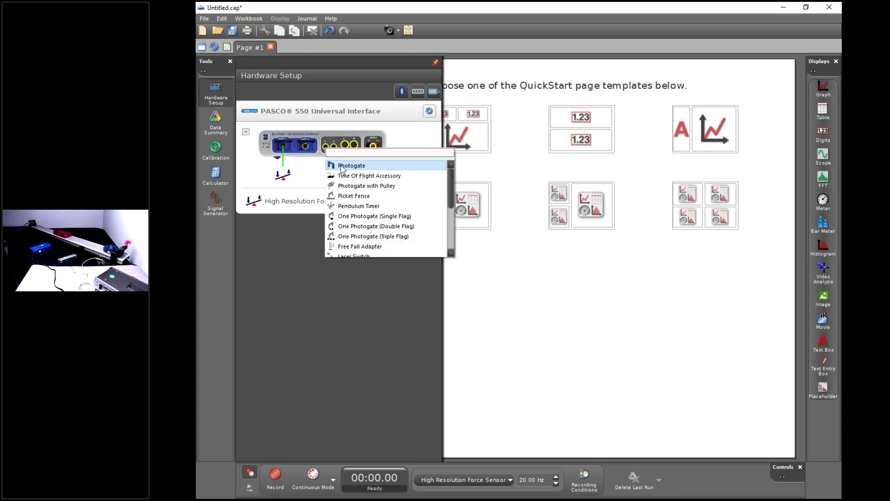
{"action": "scroll", "coordinate": [360, 206], "scroll_direction": "down", "scroll_amount": 3}
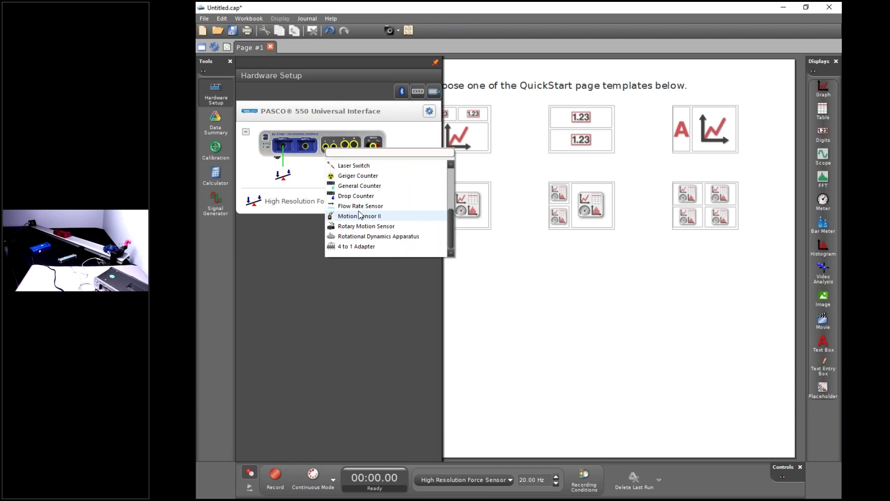
{"action": "scroll", "coordinate": [359, 210], "scroll_direction": "up", "scroll_amount": 3}
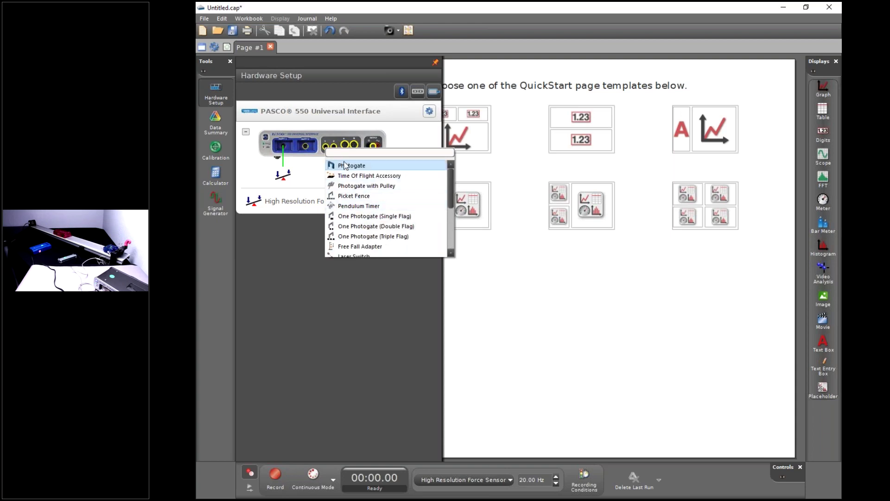
{"action": "scroll", "coordinate": [358, 200], "scroll_direction": "down", "scroll_amount": 3}
{"action": "scroll", "coordinate": [356, 189], "scroll_direction": "up", "scroll_amount": 3}
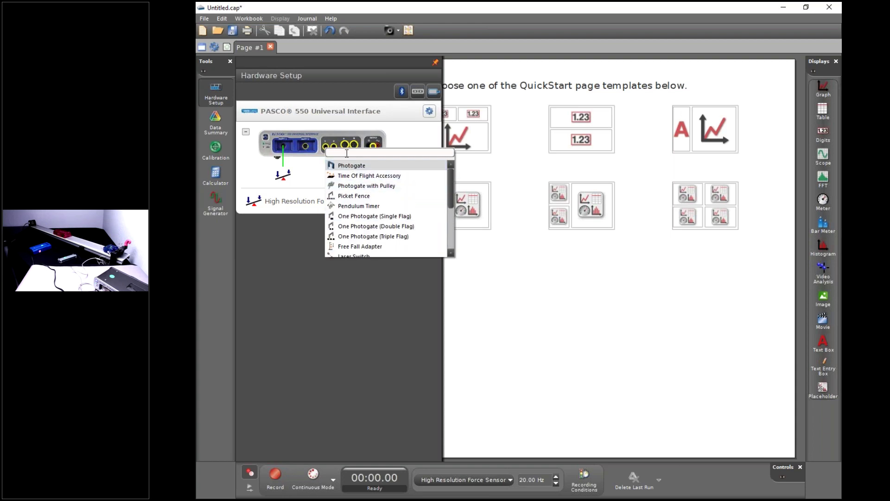
{"action": "type", "text": "mot"}
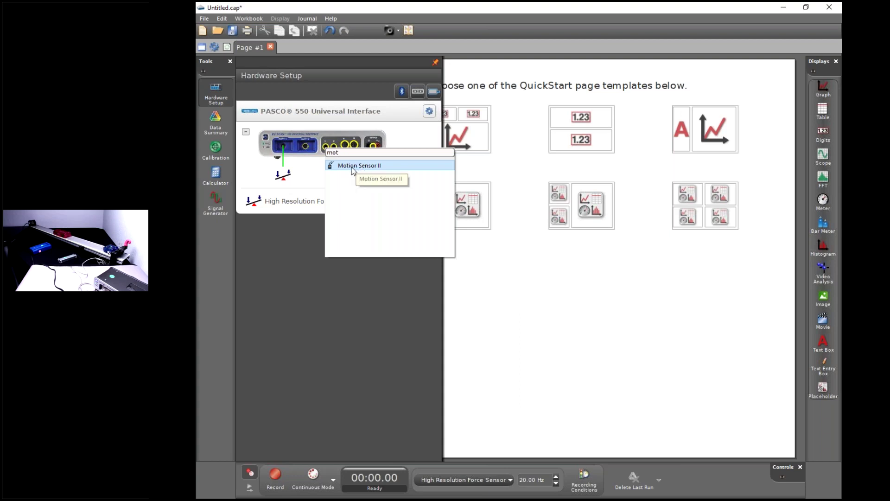
{"action": "left_click", "coordinate": [352, 166]}
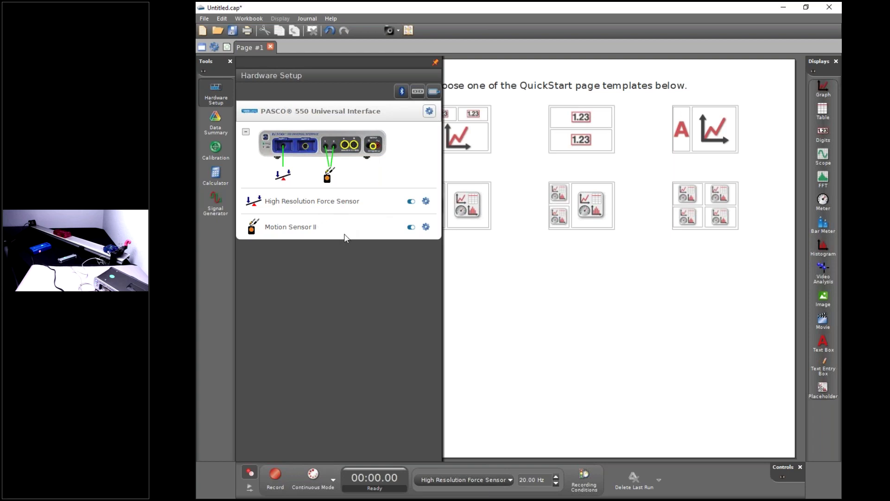
Enable Change Sign in the properties of the Motion Sensor II
{"action": "left_click", "coordinate": [426, 227]}
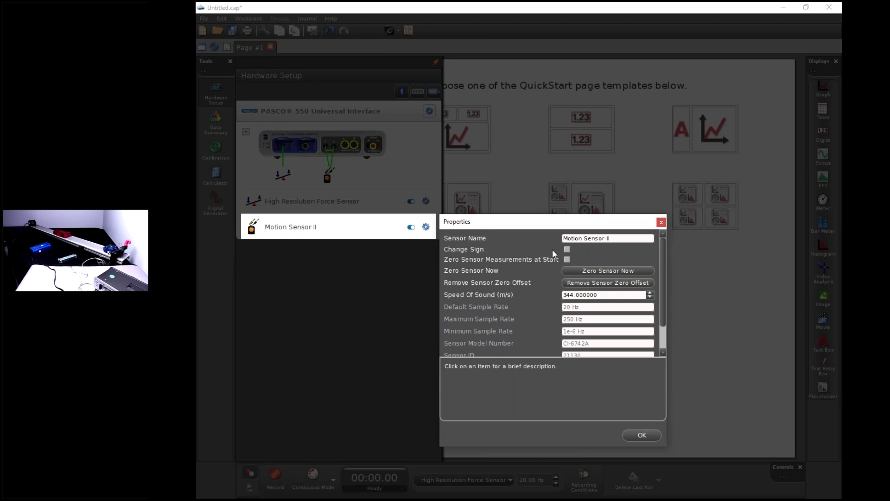
{"action": "left_click", "coordinate": [566, 250]}
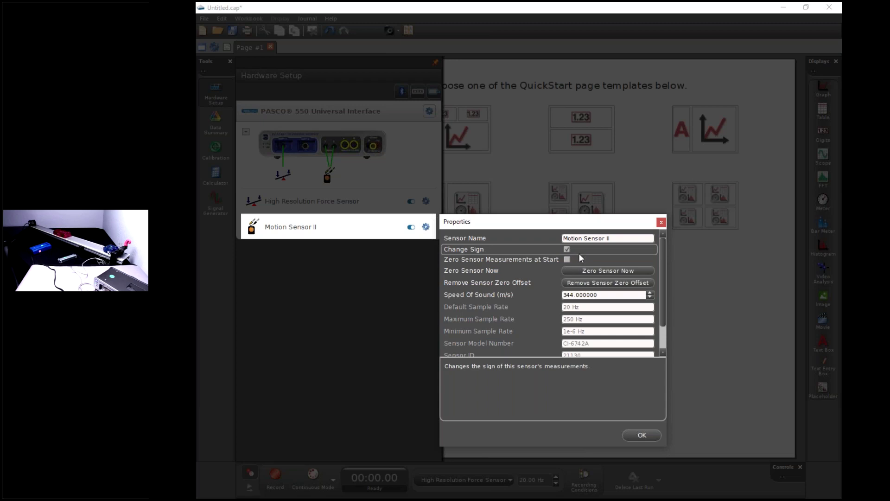
{"action": "left_click", "coordinate": [633, 435]}
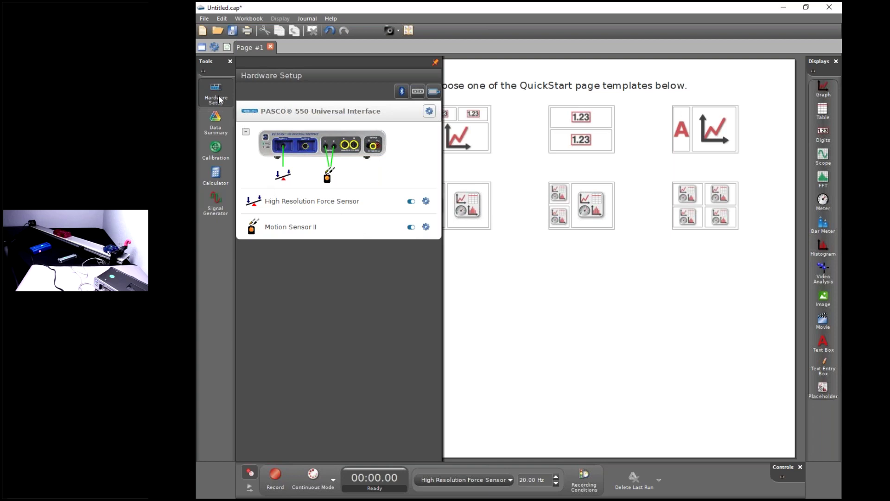
Examine the measurements available from the force sensor and motion sensor in the data summary
{"action": "left_click", "coordinate": [221, 130]}
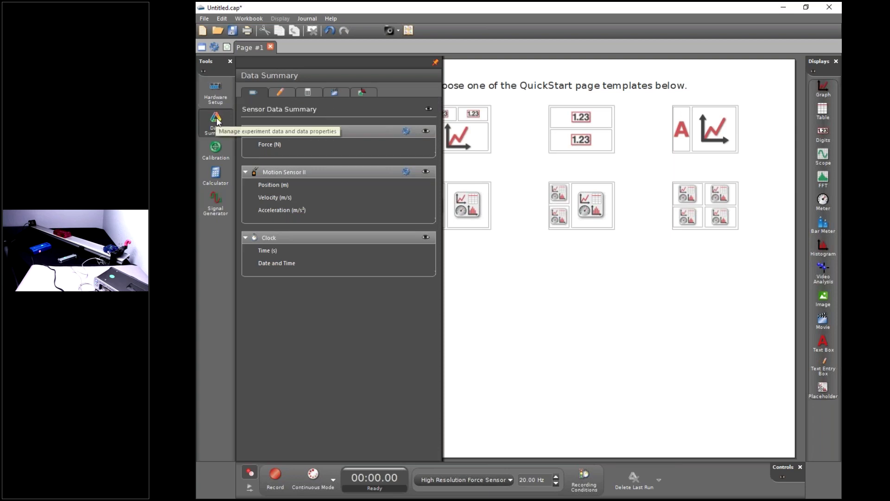
{"action": "left_click", "coordinate": [217, 107]}
{"action": "left_click", "coordinate": [217, 123]}
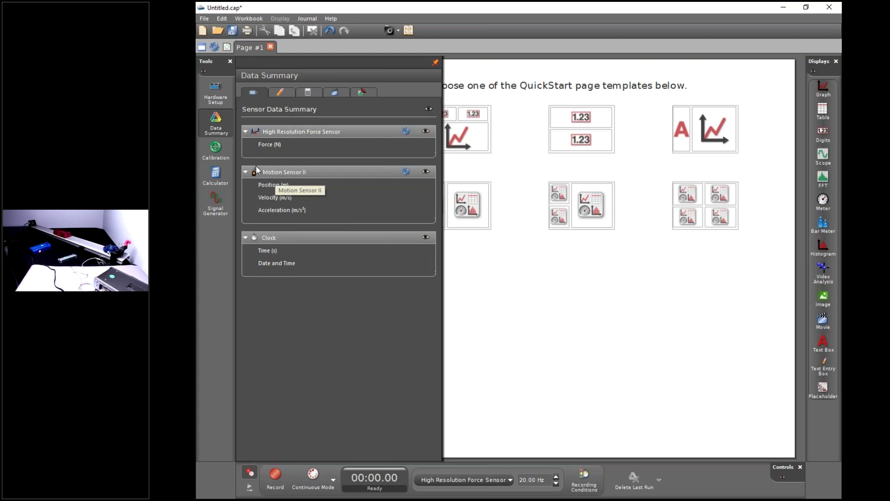
{"action": "left_click", "coordinate": [221, 124]}
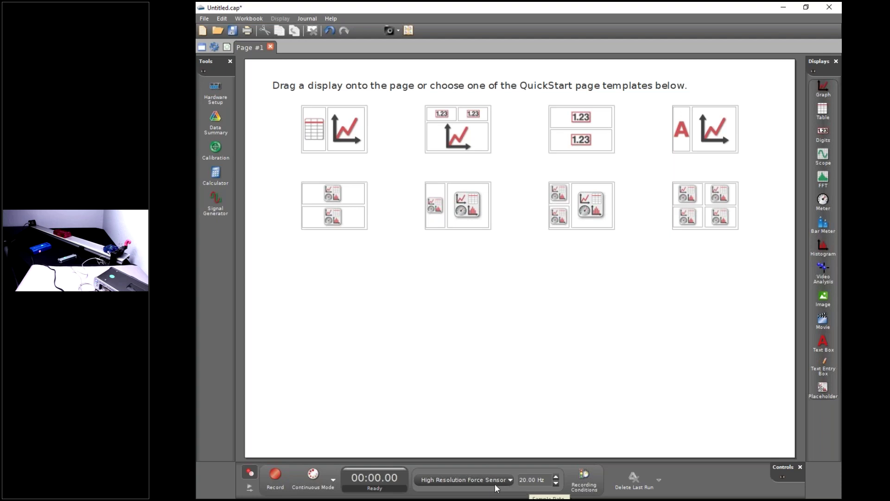
Switch the sample rate setting to Common Rate for all sensors
{"action": "left_click", "coordinate": [457, 480]}
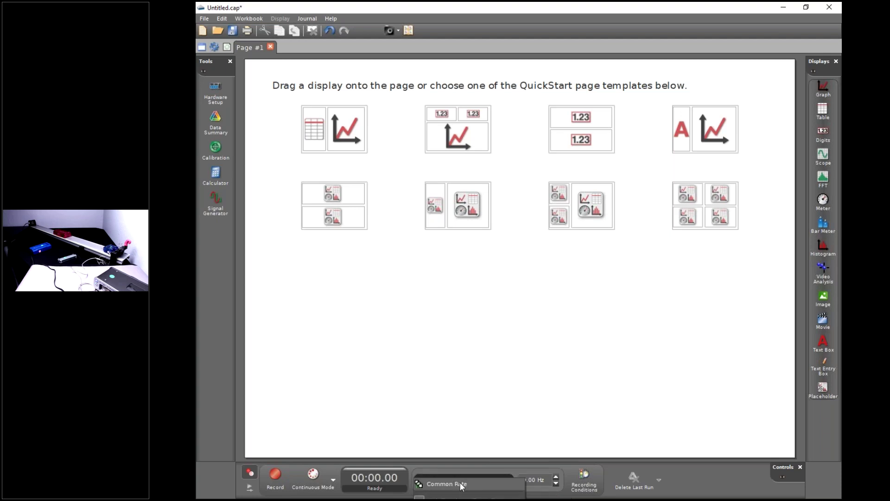
{"action": "left_click", "coordinate": [450, 487]}
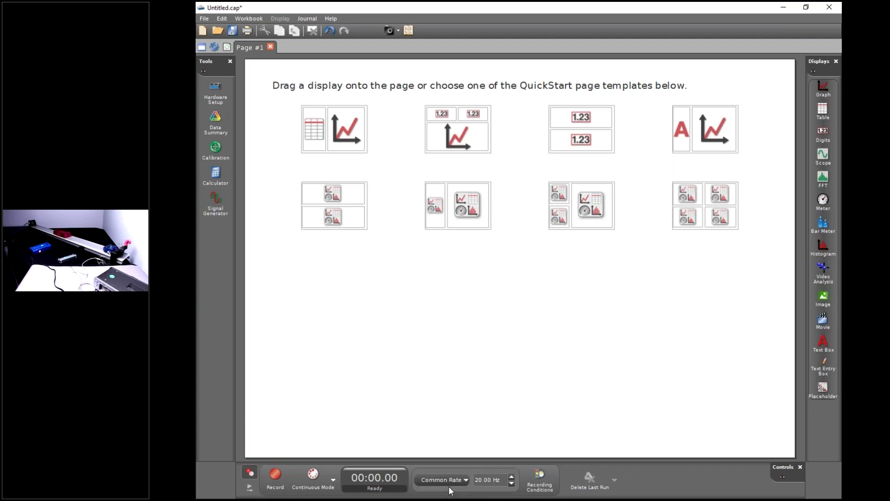
{"action": "left_click", "coordinate": [512, 481]}
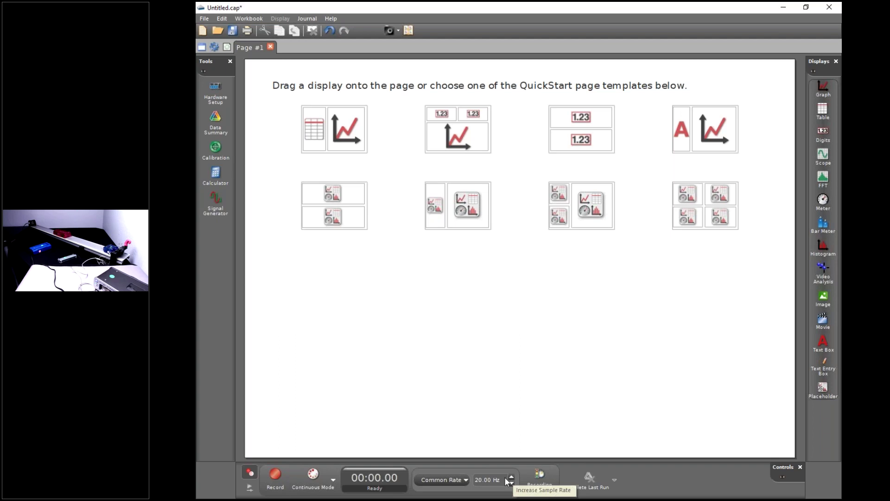
Set the sample rate of the High Resolution Force Sensor alone to 500 Hz
{"action": "left_click", "coordinate": [465, 481]}
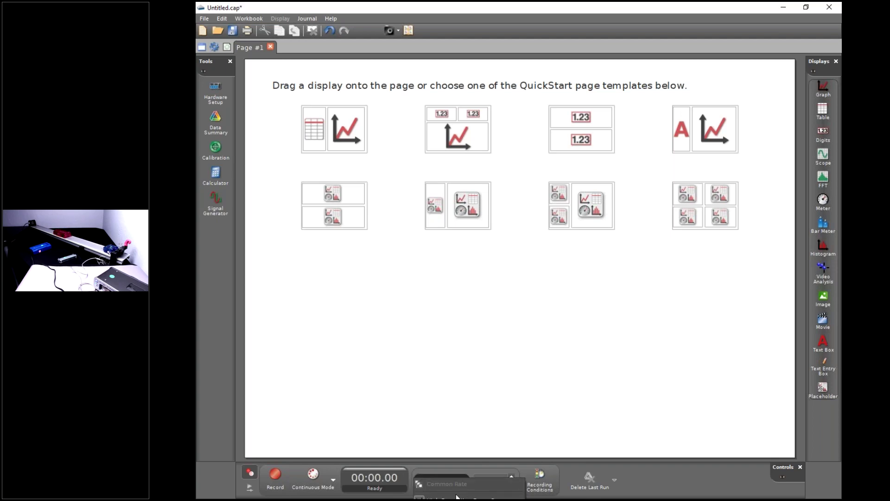
{"action": "left_click", "coordinate": [454, 497]}
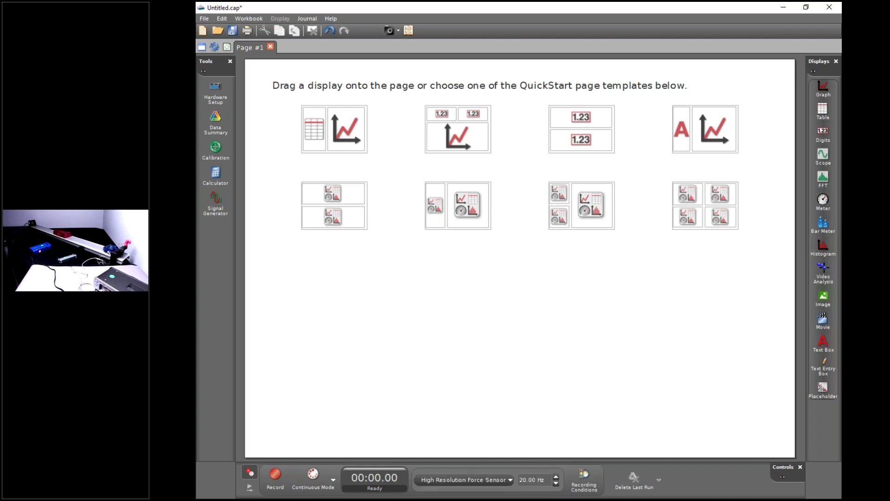
{"action": "left_click", "coordinate": [556, 477]}
{"action": "left_click", "coordinate": [556, 477]}
{"action": "left_click", "coordinate": [556, 477]}
{"action": "left_click", "coordinate": [556, 477]}
{"action": "left_click", "coordinate": [556, 477]}
{"action": "double_click", "coordinate": [557, 475]}
{"action": "double_click", "coordinate": [556, 483]}
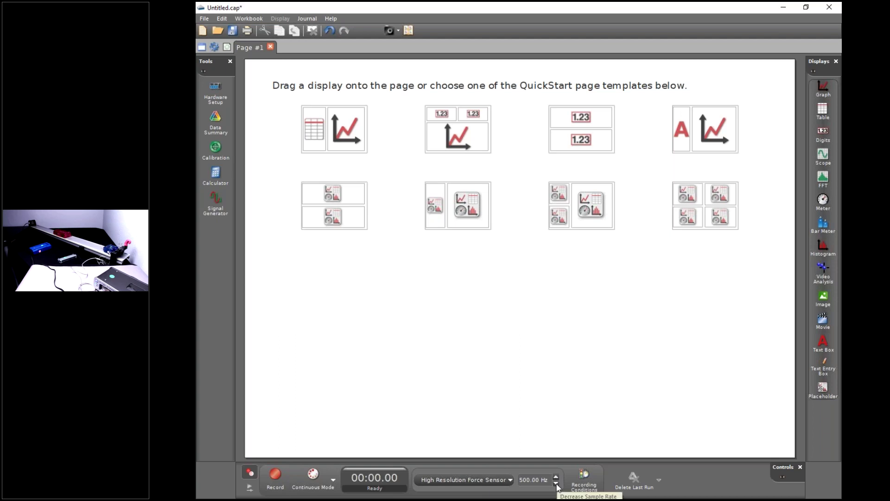
Set the sample rate of the Motion Sensor II to 50 Hz
{"action": "left_click", "coordinate": [490, 481]}
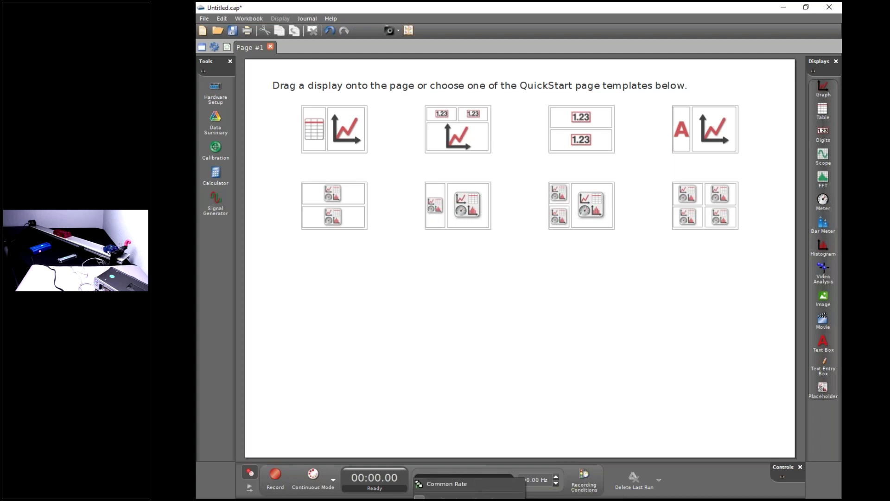
{"action": "left_click", "coordinate": [478, 499]}
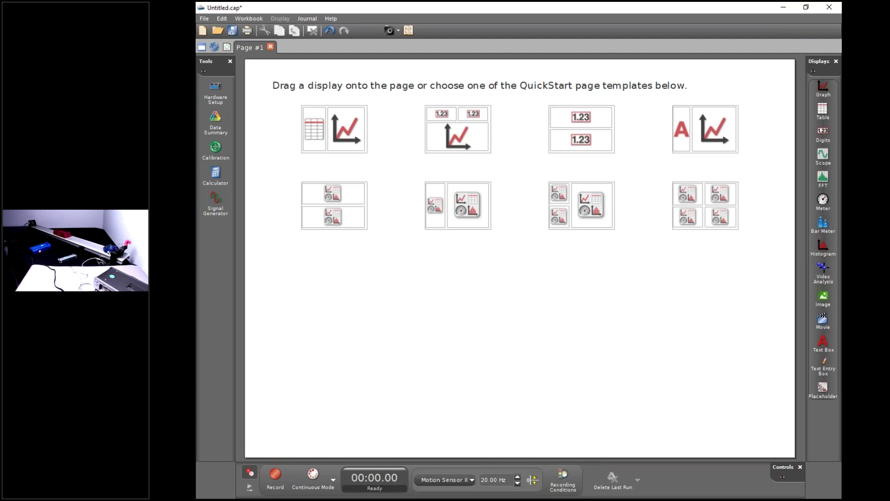
{"action": "left_click", "coordinate": [518, 477]}
{"action": "left_click", "coordinate": [517, 477]}
Add a graph display that fills the blank page
{"action": "left_click_drag", "start_coordinate": [826, 93], "coordinate": [766, 140]}
{"action": "left_click_drag", "start_coordinate": [737, 167], "coordinate": [531, 274]}
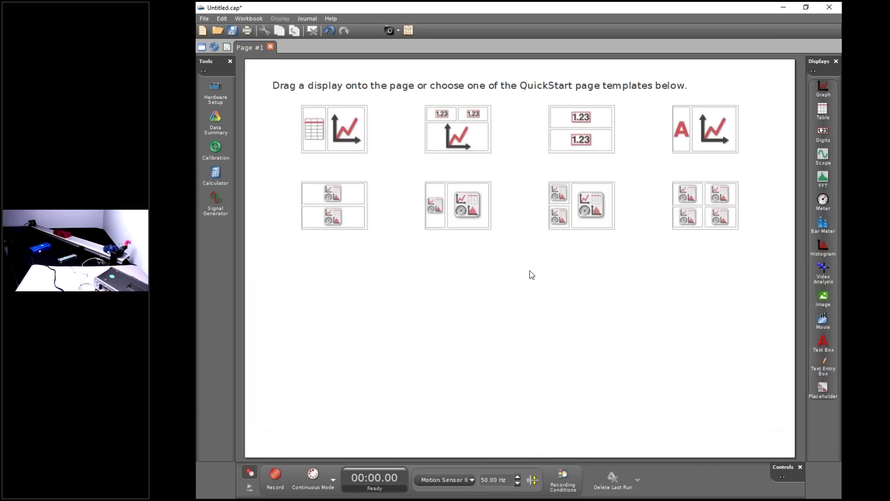
{"action": "double_click", "coordinate": [824, 83]}
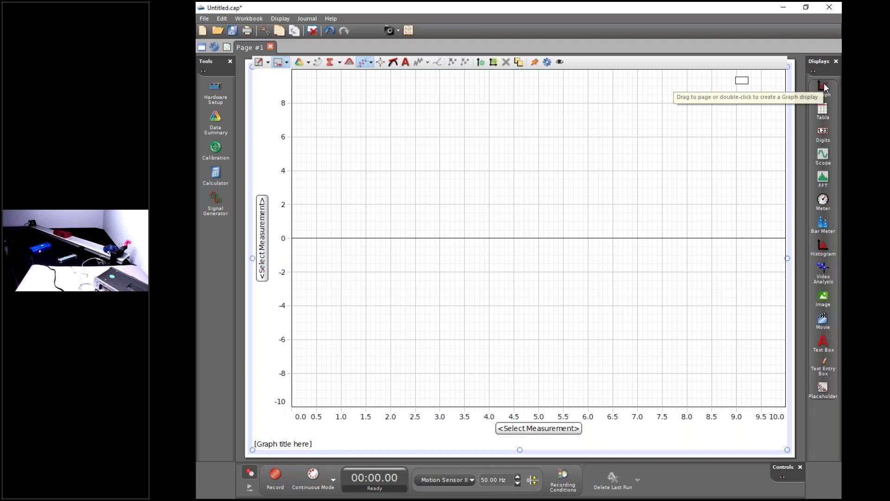
Try adding a second graph and a table beside the first graph, and delete the table
{"action": "double_click", "coordinate": [824, 86]}
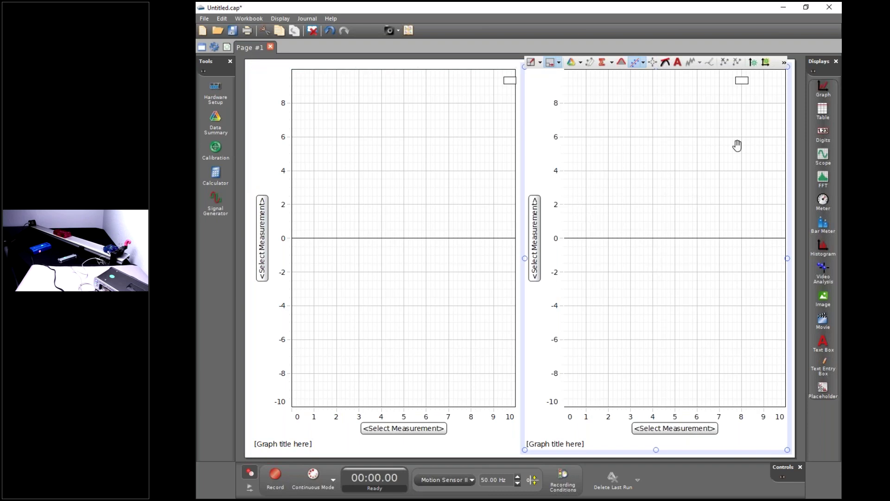
{"action": "double_click", "coordinate": [821, 112]}
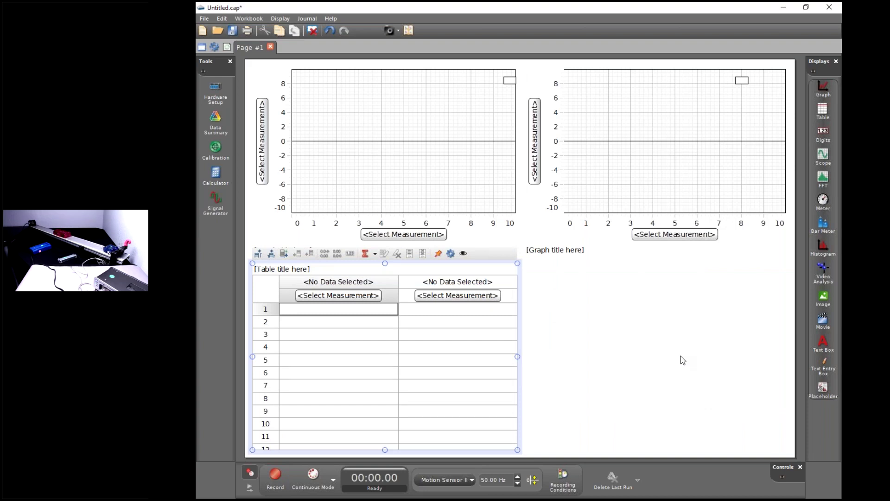
{"action": "key", "text": "Delete"}
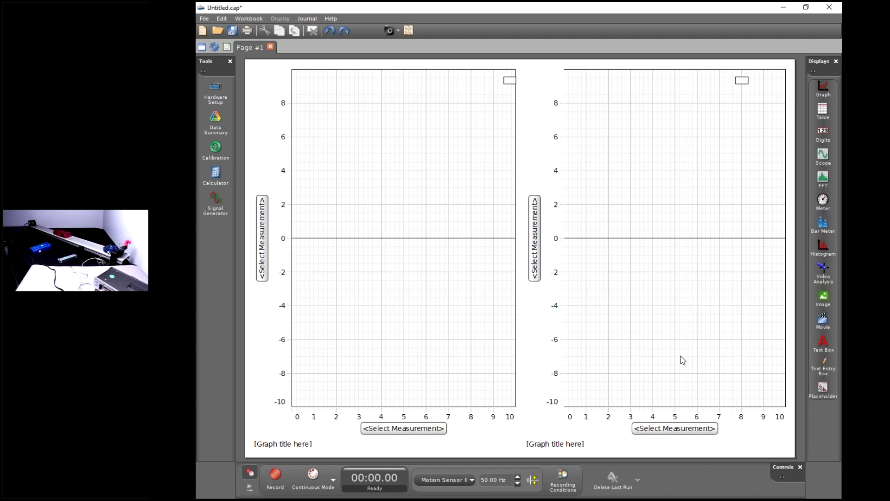
Try rescaling the horizontal axes of the two side-by-side graphs separately, and undo back to a single graph
{"action": "left_click", "coordinate": [283, 347]}
{"action": "left_click_drag", "start_coordinate": [360, 416], "coordinate": [412, 416]}
{"action": "left_click_drag", "start_coordinate": [609, 416], "coordinate": [707, 415]}
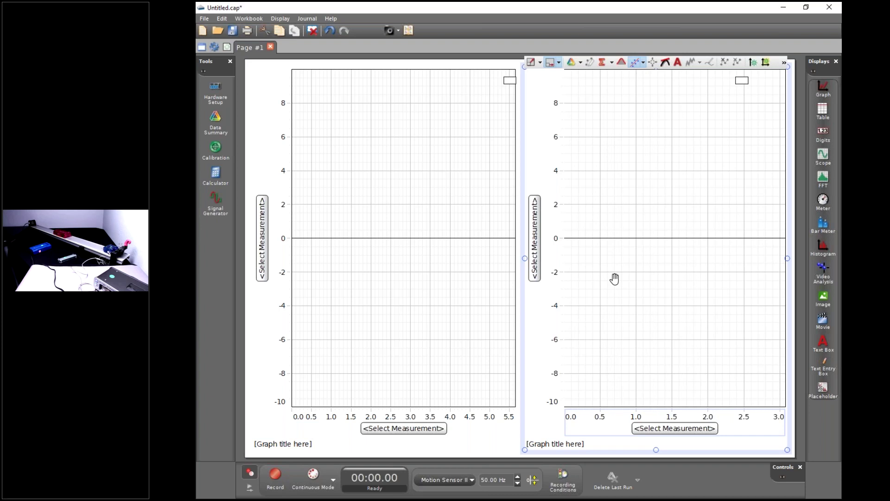
{"action": "key", "text": "ctrl+z"}
{"action": "key", "text": "ctrl+z"}
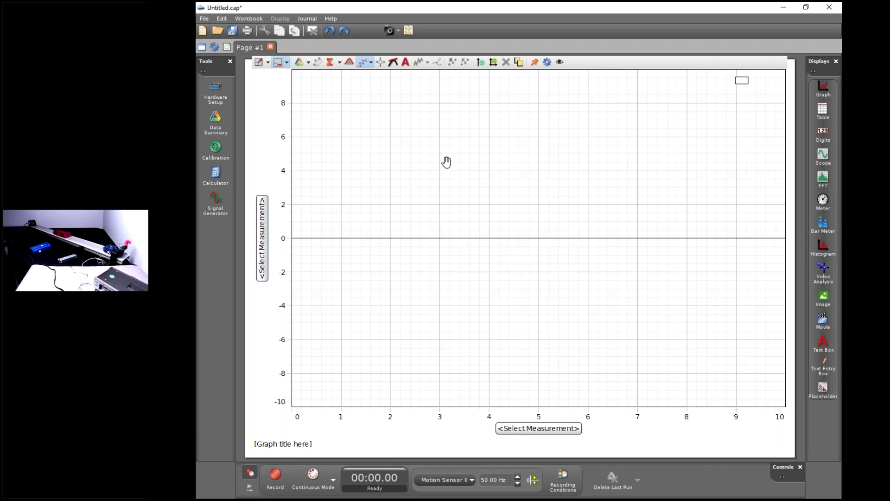
Add a second plot area beneath the first in the graph and rescale their shared horizontal axis
{"action": "left_click", "coordinate": [481, 63]}
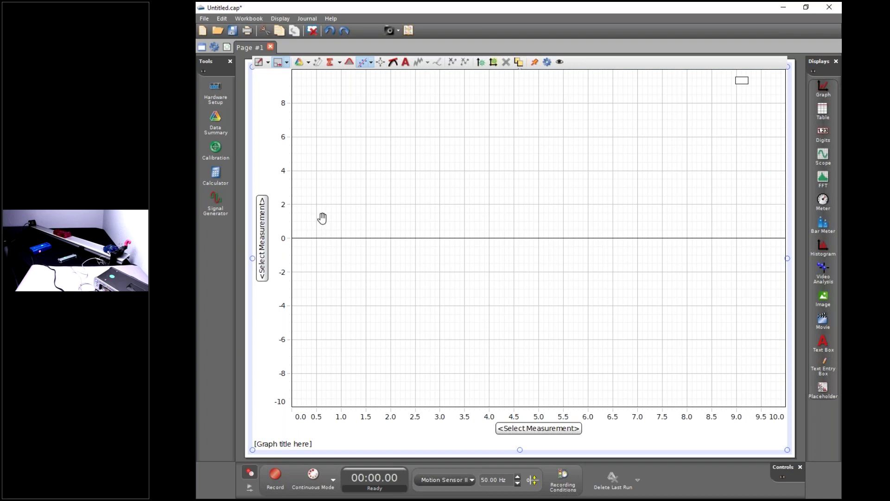
{"action": "left_click", "coordinate": [494, 64]}
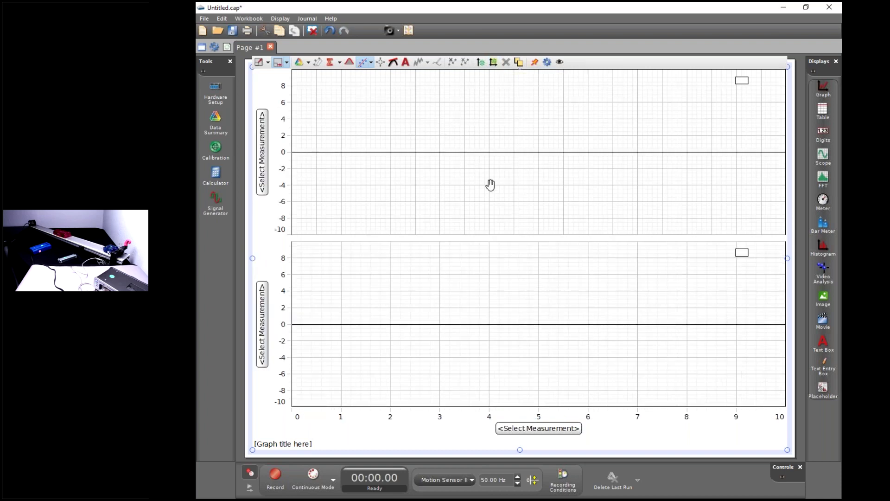
{"action": "left_click_drag", "start_coordinate": [456, 404], "coordinate": [491, 420]}
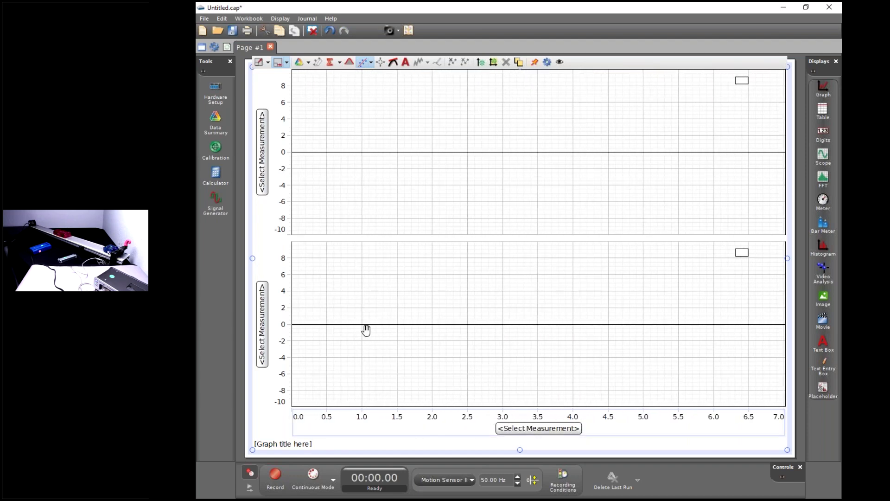
{"action": "left_click_drag", "start_coordinate": [434, 419], "coordinate": [403, 408]}
Assign Velocity (m/s) to the upper plot's vertical axis and Force (N) to the lower plot's vertical axis
{"action": "left_click", "coordinate": [262, 180]}
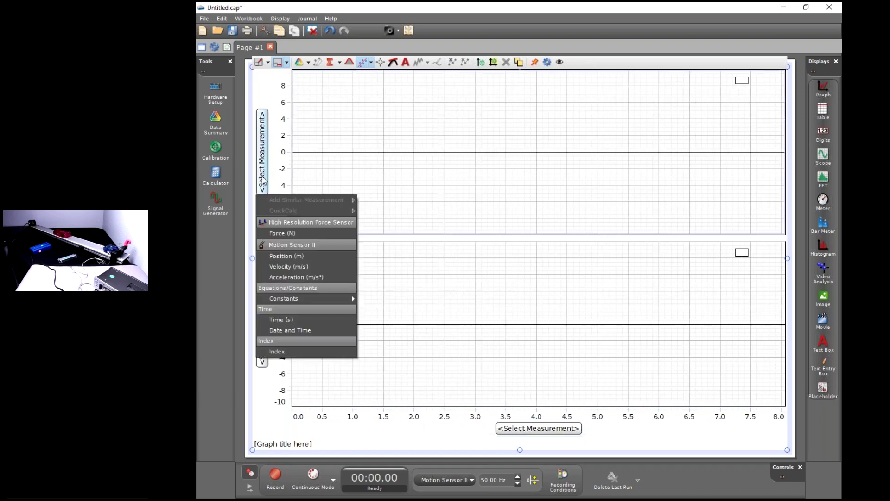
{"action": "left_click", "coordinate": [293, 266]}
{"action": "left_click", "coordinate": [265, 325]}
{"action": "left_click", "coordinate": [287, 395]}
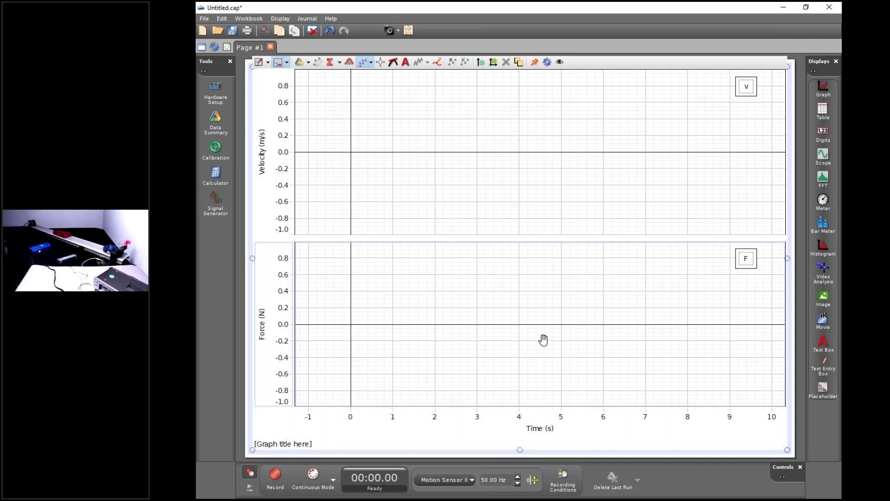
Record a trial run of the cart collision with both sensors for about 2.4 s
{"action": "mouse_move", "coordinate": [356, 500]}
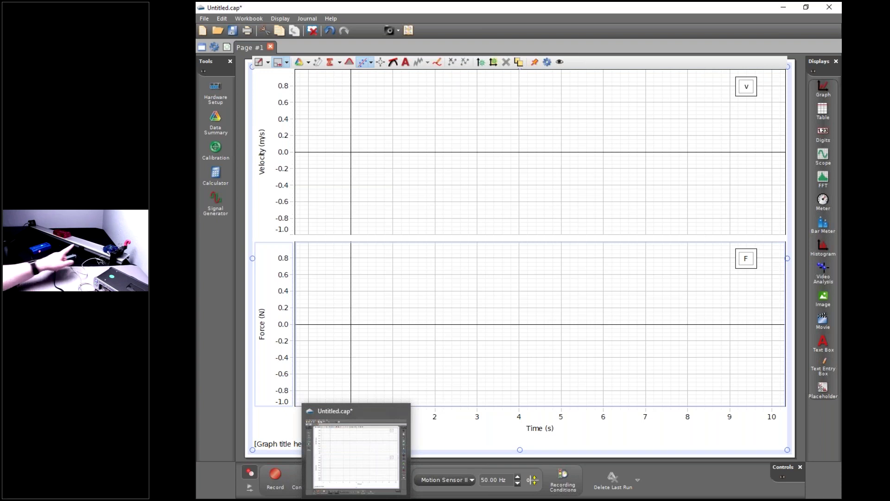
{"action": "left_click", "coordinate": [651, 464]}
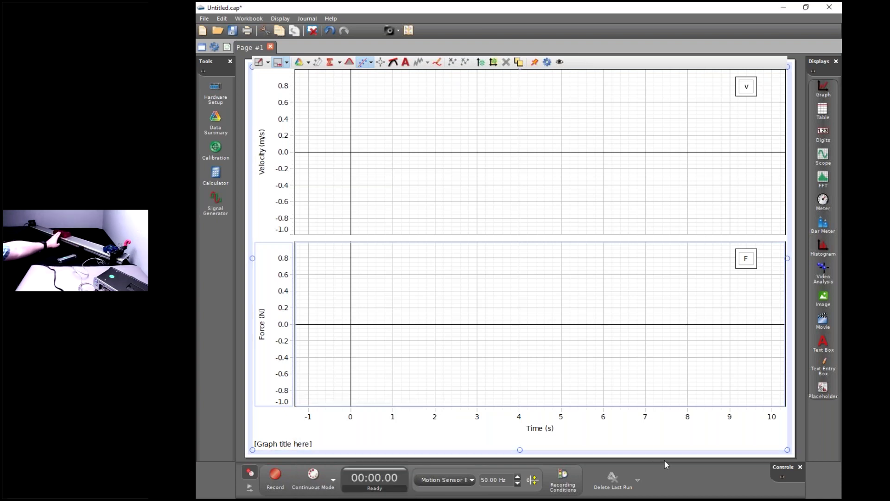
{"action": "left_click", "coordinate": [275, 474]}
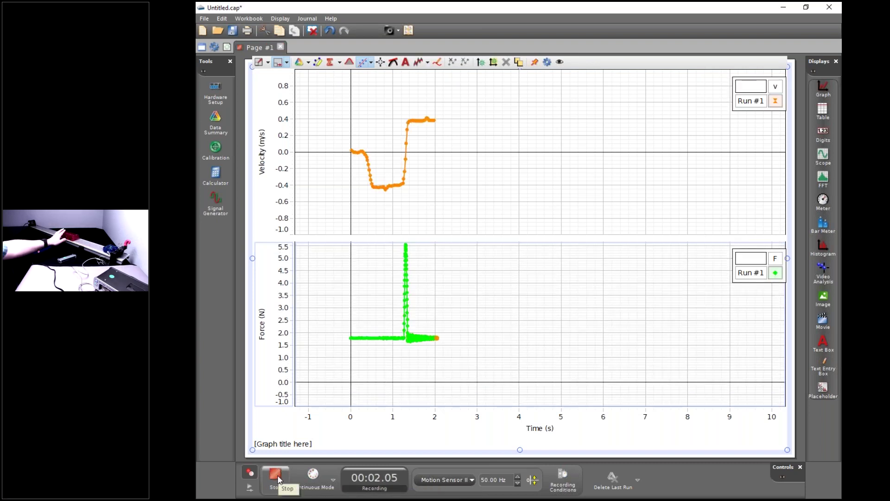
{"action": "left_click", "coordinate": [278, 478]}
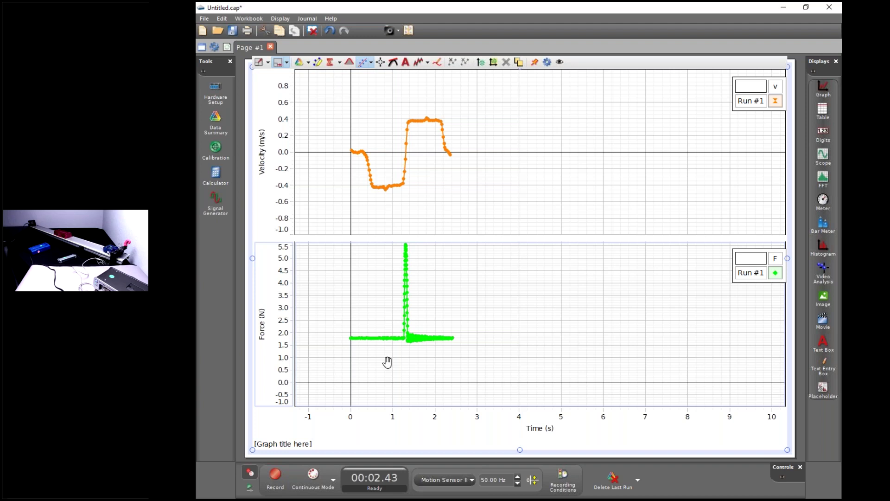
Delete the last run and record a new cart collision run of about 2.6 s
{"action": "left_click", "coordinate": [613, 485]}
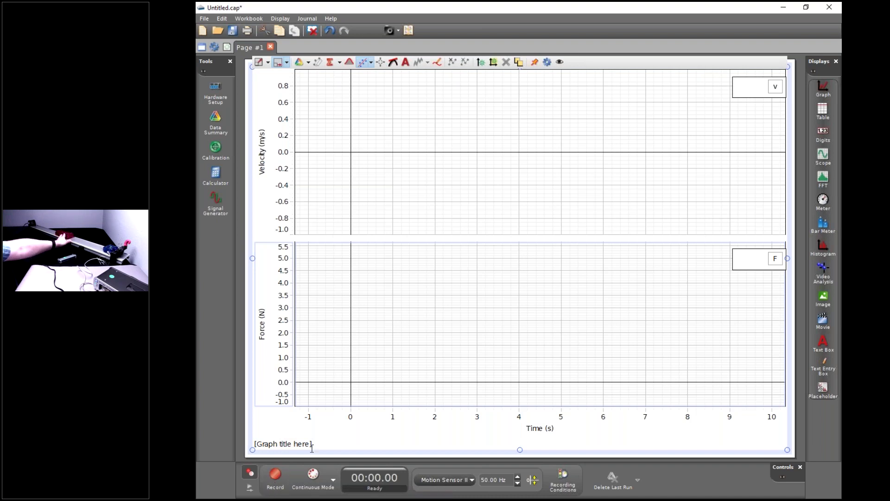
{"action": "left_click", "coordinate": [277, 480]}
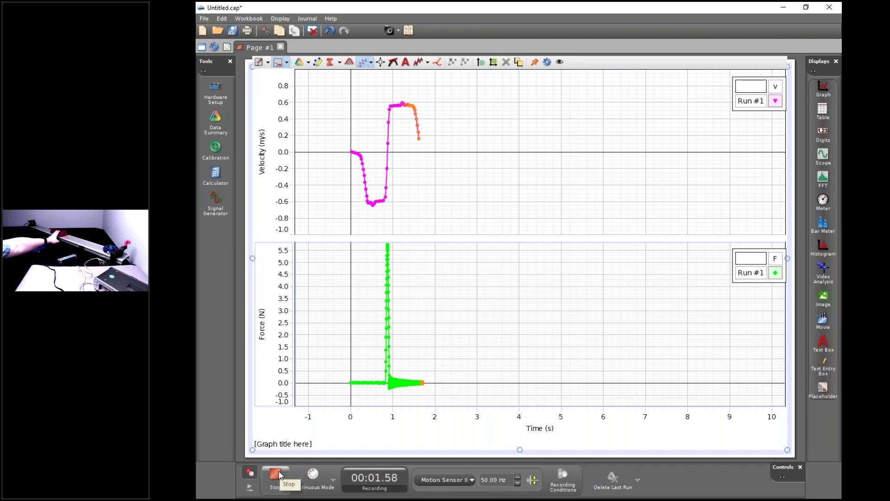
{"action": "left_click", "coordinate": [278, 474]}
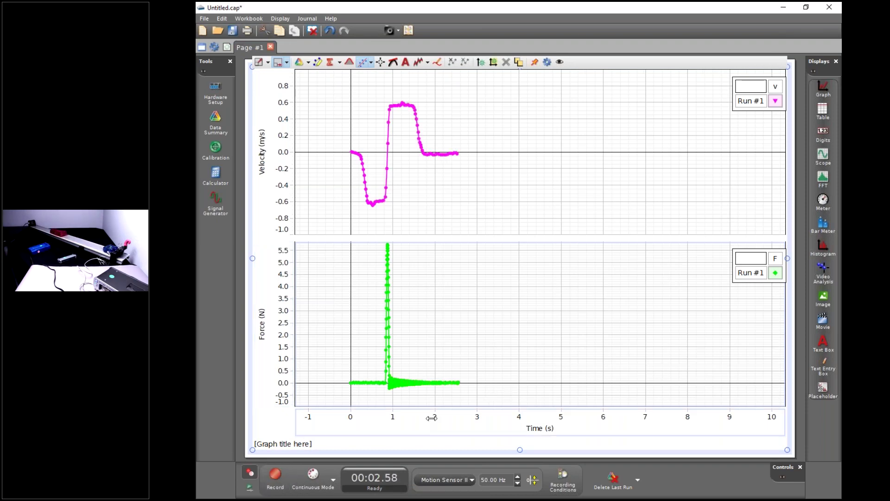
Frame the collision between about 0.65 and 1.15 s in both plots, with the whole force peak in view
{"action": "left_click_drag", "start_coordinate": [431, 417], "coordinate": [642, 416]}
{"action": "left_click_drag", "start_coordinate": [609, 327], "coordinate": [612, 334]}
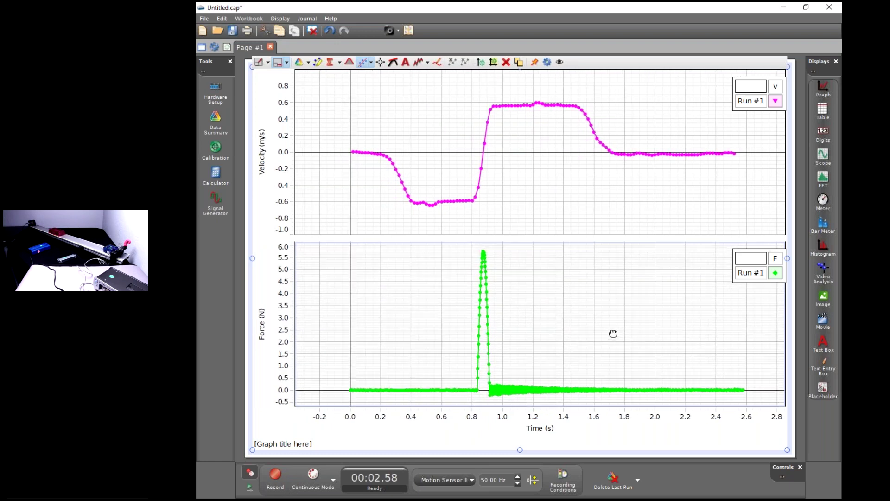
{"action": "left_click_drag", "start_coordinate": [622, 416], "coordinate": [680, 416]}
{"action": "left_click_drag", "start_coordinate": [678, 342], "coordinate": [599, 338]}
{"action": "left_click_drag", "start_coordinate": [580, 416], "coordinate": [690, 417]}
{"action": "left_click_drag", "start_coordinate": [654, 346], "coordinate": [560, 339]}
{"action": "left_click_drag", "start_coordinate": [575, 416], "coordinate": [705, 416]}
{"action": "left_click_drag", "start_coordinate": [650, 338], "coordinate": [574, 370]}
{"action": "left_click_drag", "start_coordinate": [571, 416], "coordinate": [661, 416]}
{"action": "left_click_drag", "start_coordinate": [658, 336], "coordinate": [592, 334]}
{"action": "left_click_drag", "start_coordinate": [569, 417], "coordinate": [605, 416]}
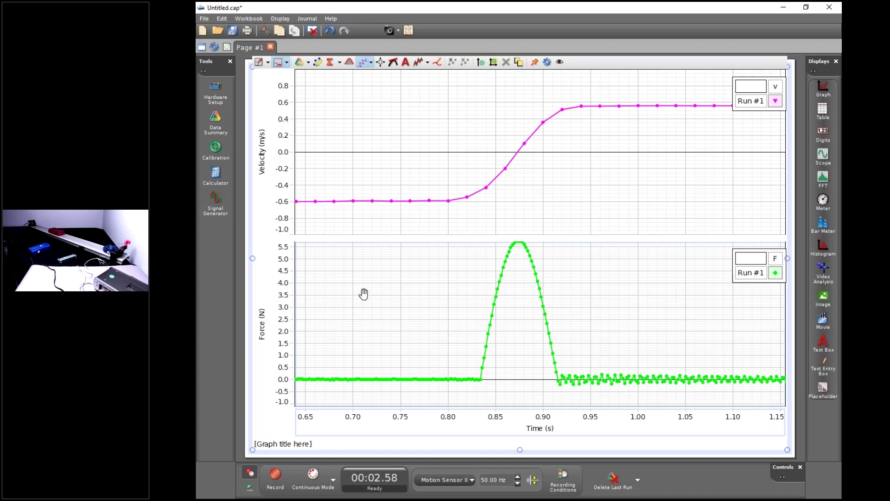
{"action": "left_click_drag", "start_coordinate": [284, 267], "coordinate": [284, 271]}
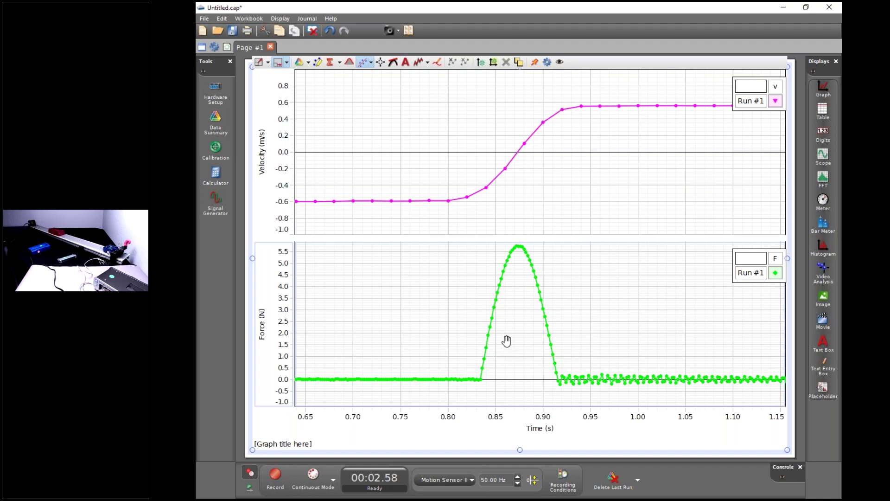
Add a coordinates/delta tool to the velocity plot and place it on the 0.800 s point just before the collision
{"action": "left_click", "coordinate": [446, 205]}
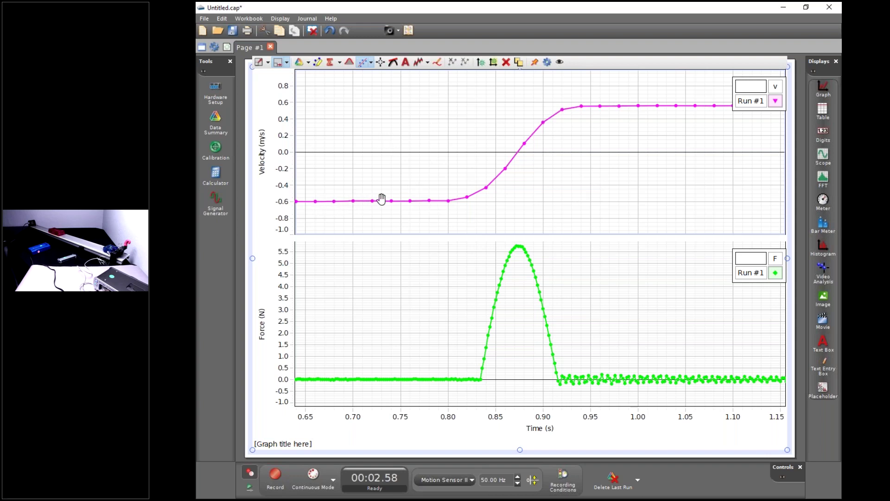
{"action": "left_click", "coordinate": [380, 63]}
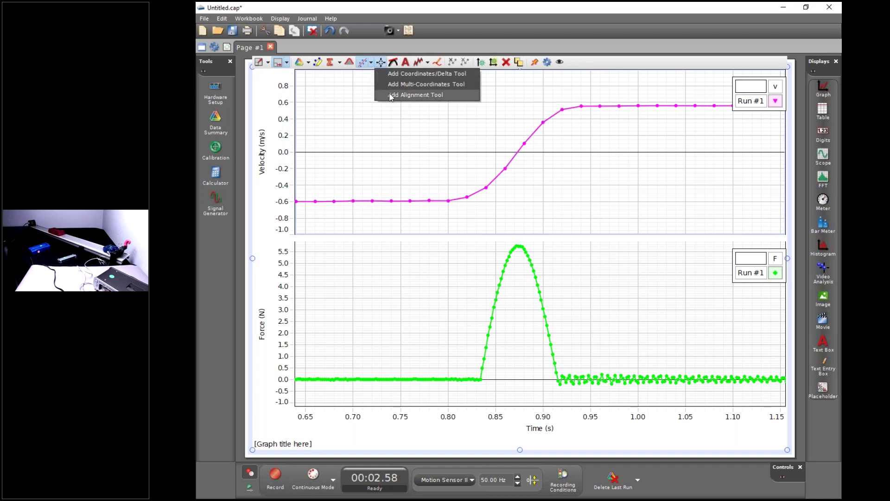
{"action": "left_click", "coordinate": [404, 74]}
{"action": "left_click_drag", "start_coordinate": [342, 119], "coordinate": [448, 201]}
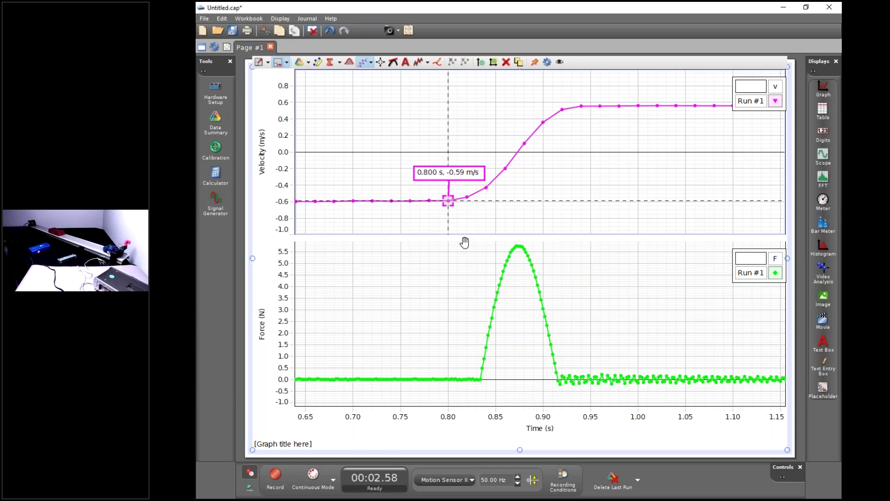
Examine the velocity data points from 0.800 s to 0.940 s one by one with the coordinates tool, ending at 0.800 s
{"action": "key", "text": "Right"}
{"action": "key", "text": "Right"}
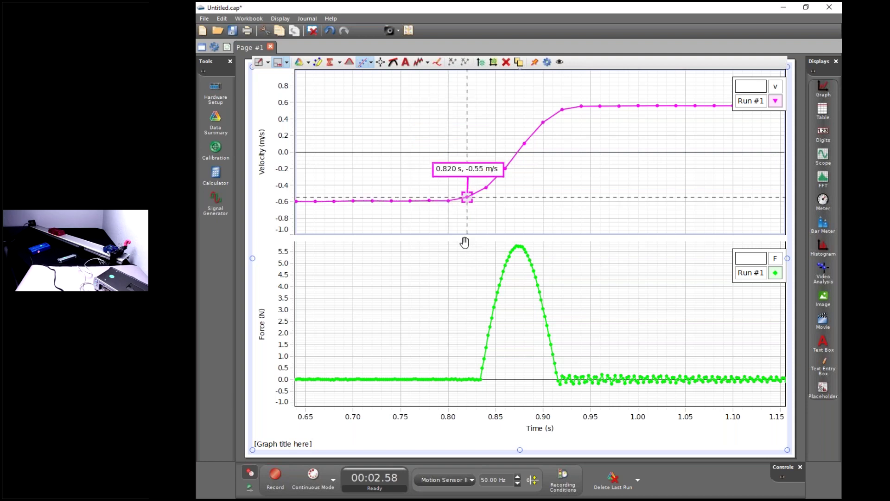
{"action": "key", "text": "Right"}
{"action": "key", "text": "Right"}
{"action": "key", "text": "Right"}
{"action": "key", "text": "Right"}
{"action": "key", "text": "Right"}
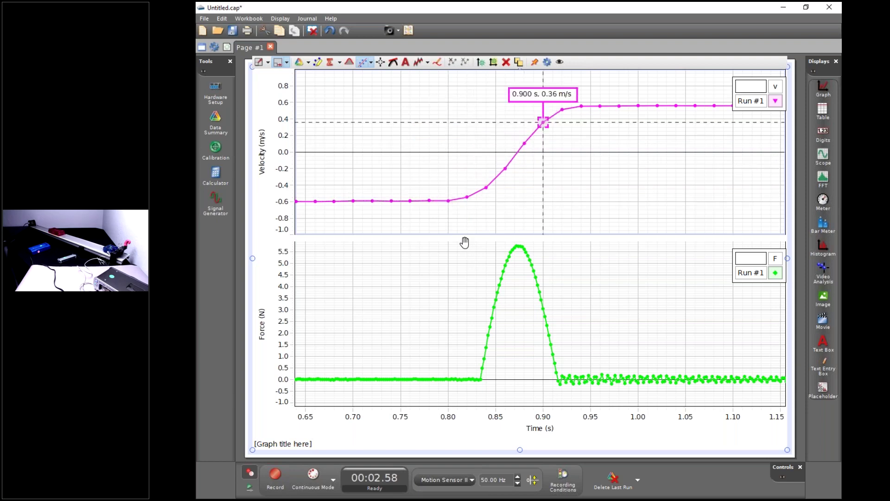
{"action": "key", "text": "Left"}
{"action": "key", "text": "Left"}
{"action": "key", "text": "Left"}
{"action": "key", "text": "Left"}
{"action": "key", "text": "Left"}
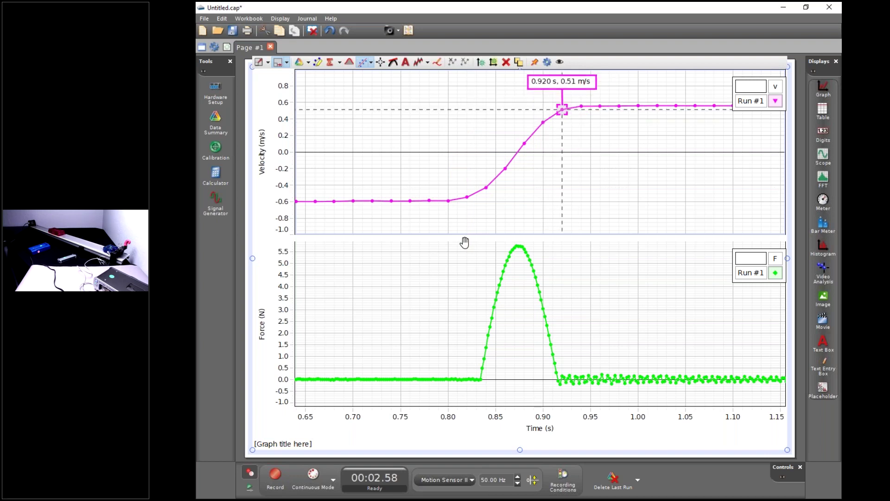
{"action": "key", "text": "Left"}
{"action": "key", "text": "Left"}
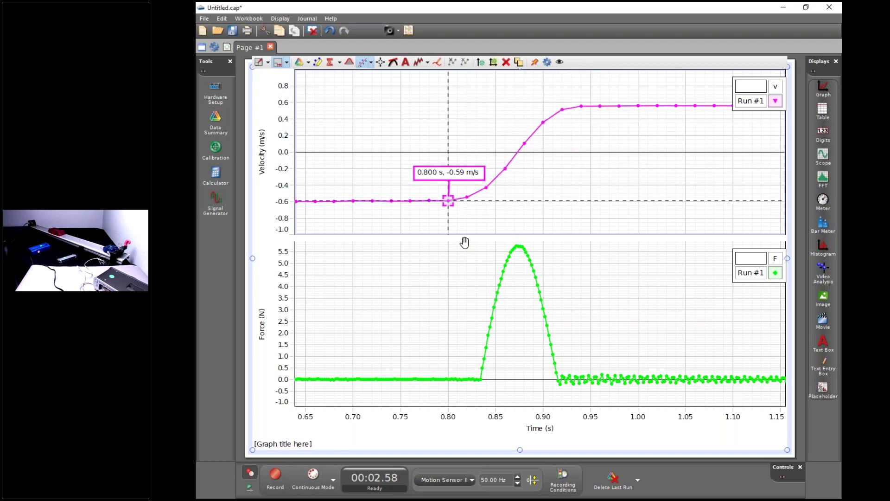
{"action": "key", "text": "Right"}
{"action": "key", "text": "Right"}
{"action": "key", "text": "Right"}
{"action": "key", "text": "Right"}
{"action": "key", "text": "Right"}
{"action": "key", "text": "Left"}
{"action": "key", "text": "Left"}
{"action": "key", "text": "Left"}
{"action": "key", "text": "Left"}
{"action": "key", "text": "Left"}
{"action": "key", "text": "Right"}
{"action": "key", "text": "Right"}
{"action": "key", "text": "Right"}
{"action": "key", "text": "Right"}
{"action": "key", "text": "Right"}
{"action": "key", "text": "Right"}
{"action": "key", "text": "Right"}
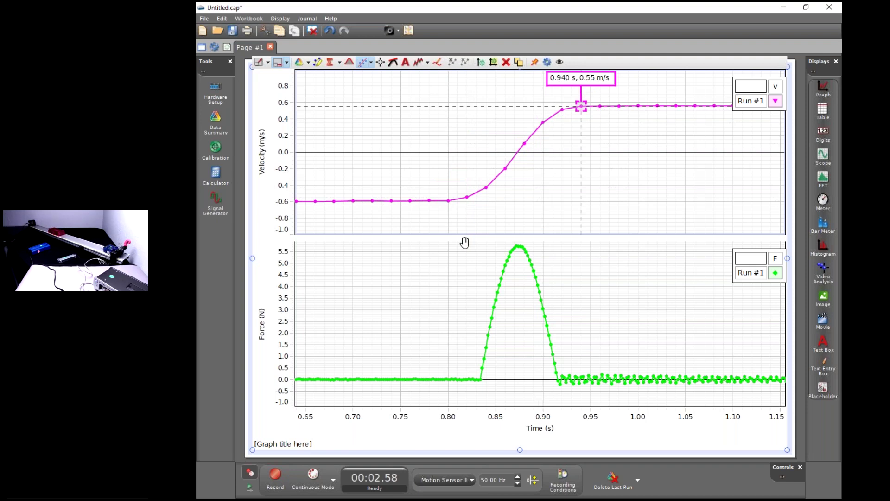
{"action": "key", "text": "Left"}
{"action": "key", "text": "Left"}
{"action": "key", "text": "Left"}
{"action": "key", "text": "Left"}
{"action": "key", "text": "Left"}
{"action": "key", "text": "Left"}
{"action": "key", "text": "Left"}
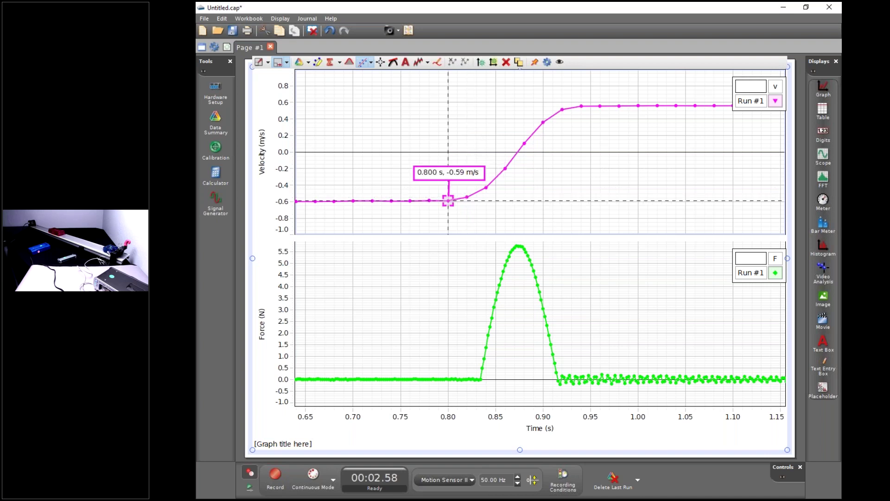
Show the delta tool on the velocity plot, extend it to the point near 0.94 s after the collision, and reposition its labels
{"action": "right_click", "coordinate": [449, 199]}
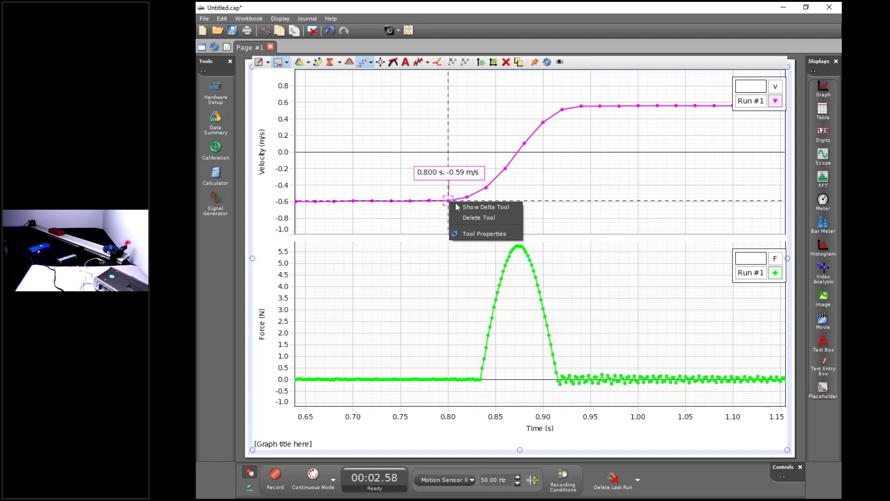
{"action": "left_click", "coordinate": [491, 209]}
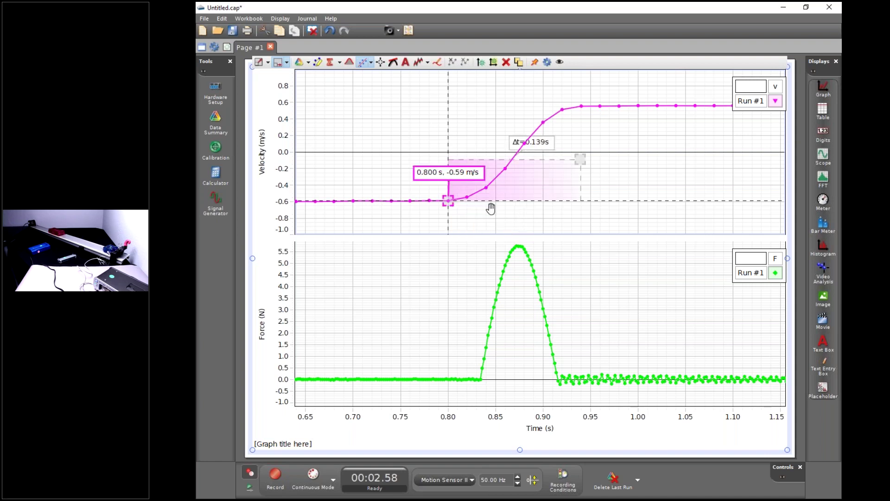
{"action": "mouse_move", "coordinate": [571, 168]}
{"action": "left_mouse_down"}
{"action": "mouse_move", "coordinate": [594, 144]}
{"action": "mouse_move", "coordinate": [578, 105]}
{"action": "mouse_move", "coordinate": [566, 107]}
{"action": "mouse_move", "coordinate": [610, 145]}
{"action": "left_mouse_up"}
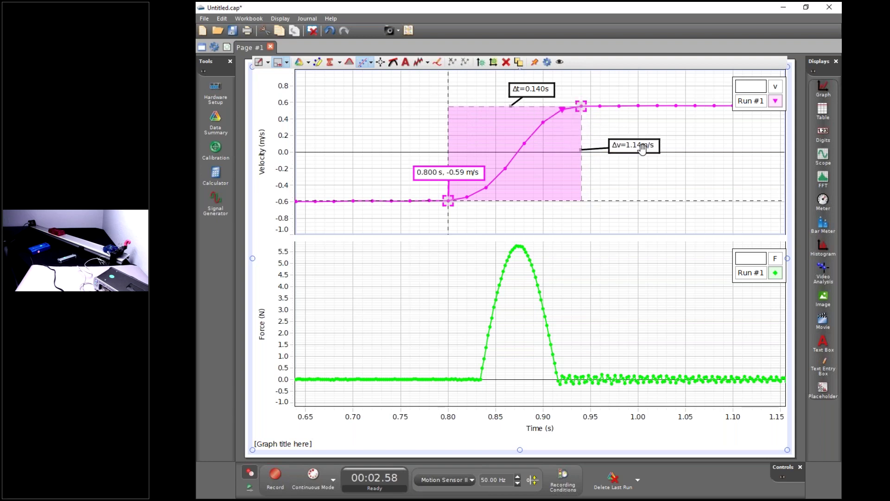
{"action": "left_click_drag", "start_coordinate": [525, 90], "coordinate": [499, 86]}
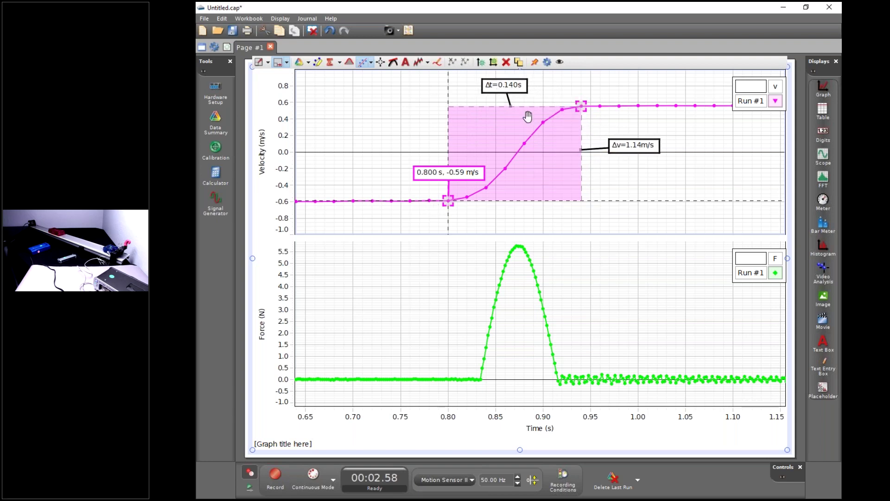
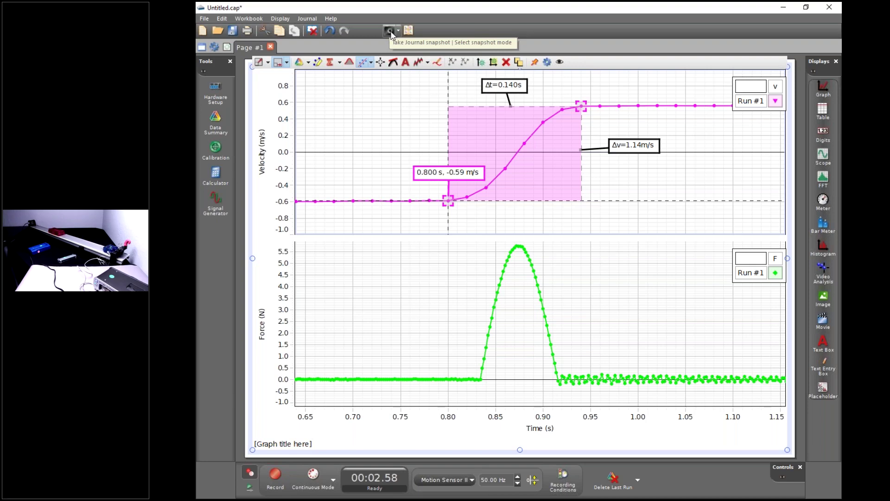
Take a journal snapshot of the page and check it in the Journal before closing it
{"action": "left_click", "coordinate": [390, 31]}
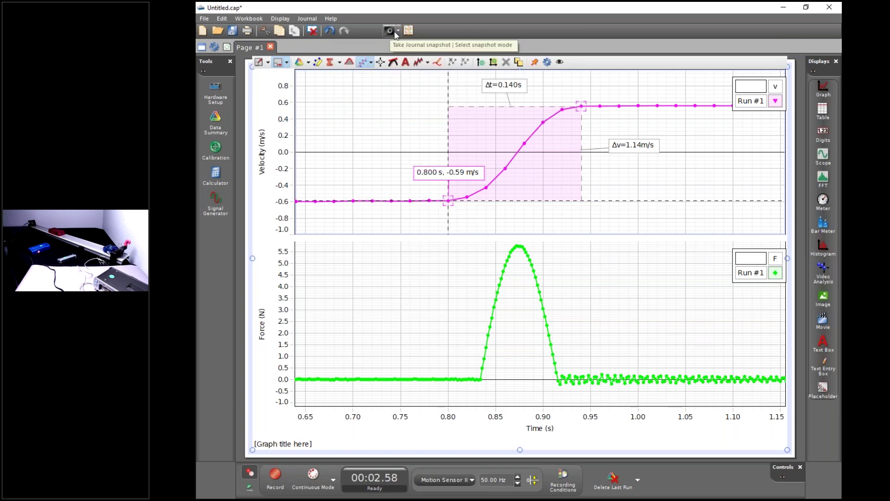
{"action": "left_click", "coordinate": [408, 31]}
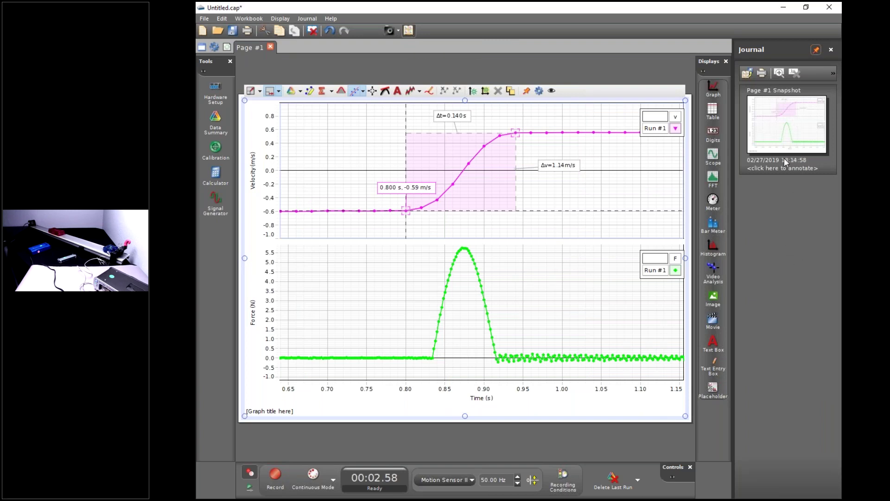
{"action": "double_click", "coordinate": [788, 135]}
{"action": "left_click_drag", "start_coordinate": [581, 29], "coordinate": [556, 33]}
{"action": "left_click", "coordinate": [773, 32]}
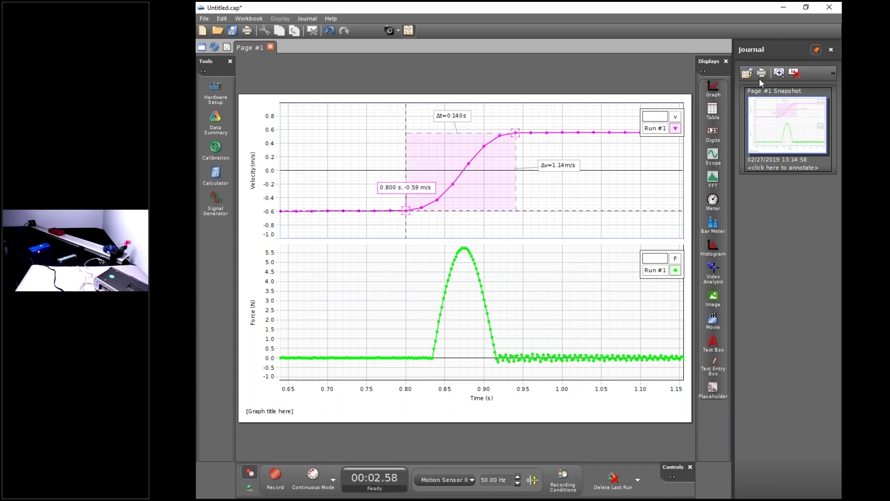
{"action": "left_click", "coordinate": [830, 50]}
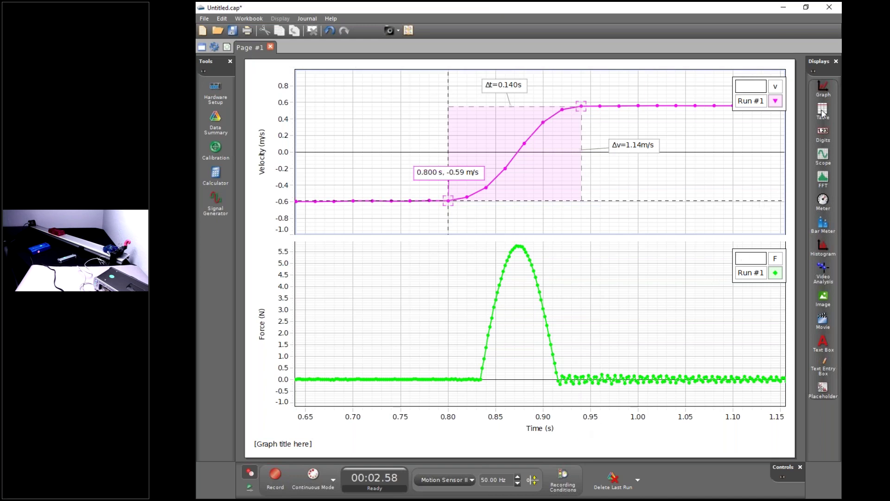
Add a table display below the graph and enlarge the graph so that the table shows about five rows
{"action": "left_click_drag", "start_coordinate": [823, 112], "coordinate": [523, 442]}
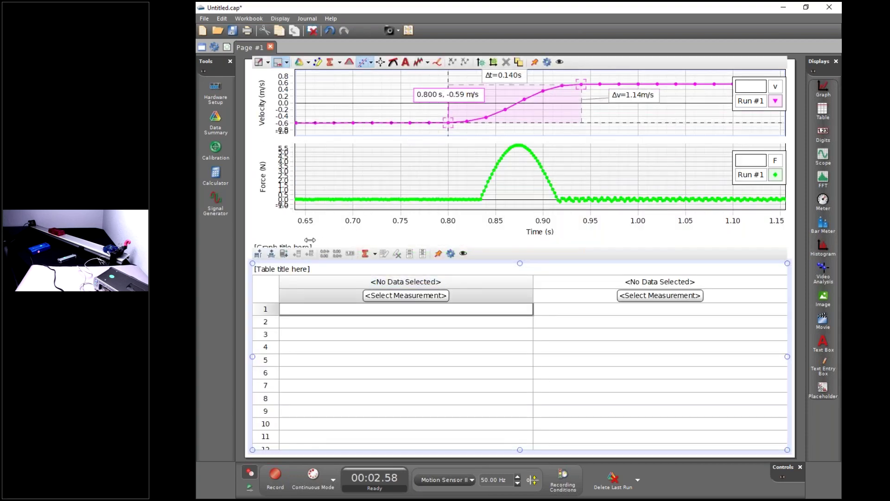
{"action": "left_click", "coordinate": [241, 254]}
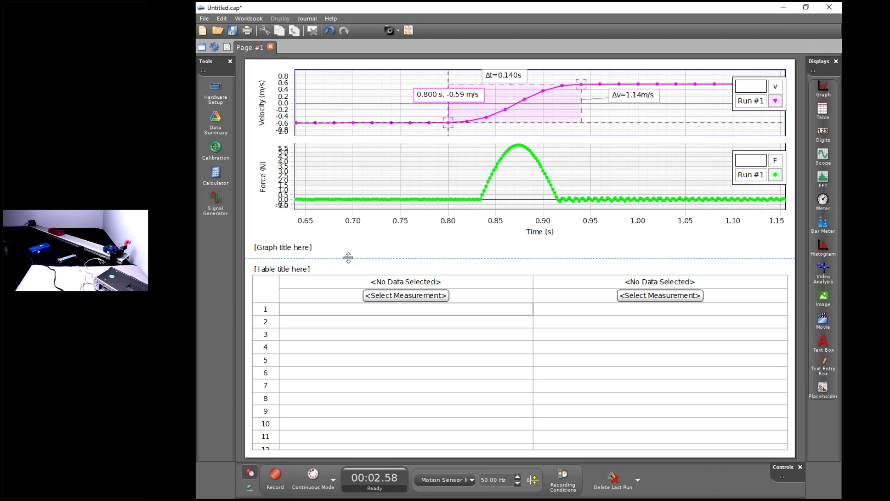
{"action": "left_click_drag", "start_coordinate": [327, 258], "coordinate": [338, 339]}
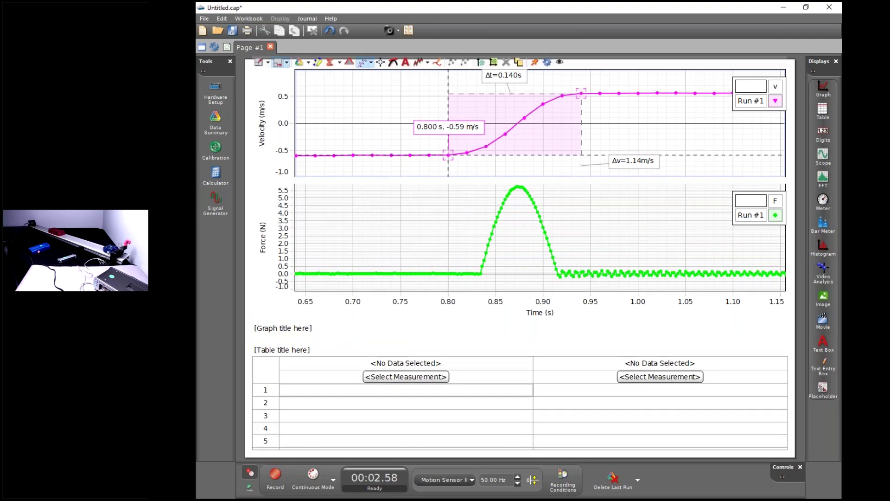
{"action": "left_click", "coordinate": [369, 391]}
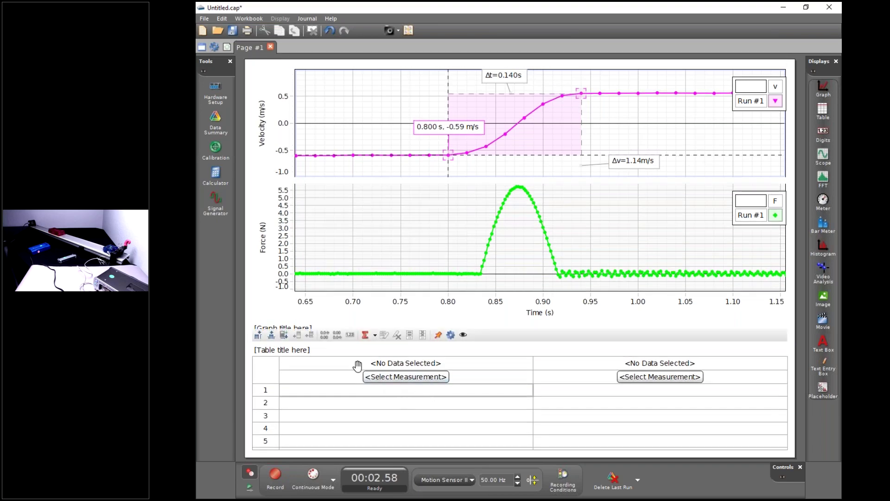
{"action": "left_click", "coordinate": [415, 243]}
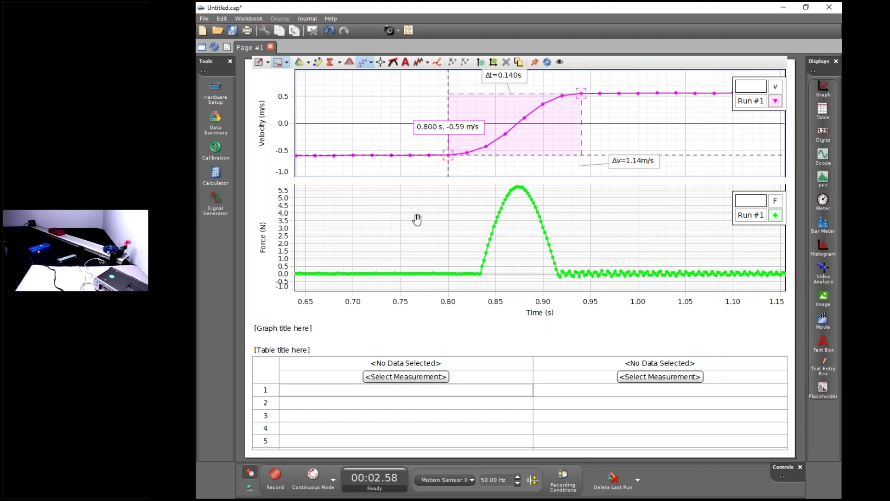
Enter "soft spring" in row 1 of the table's first column
{"action": "left_click", "coordinate": [401, 392]}
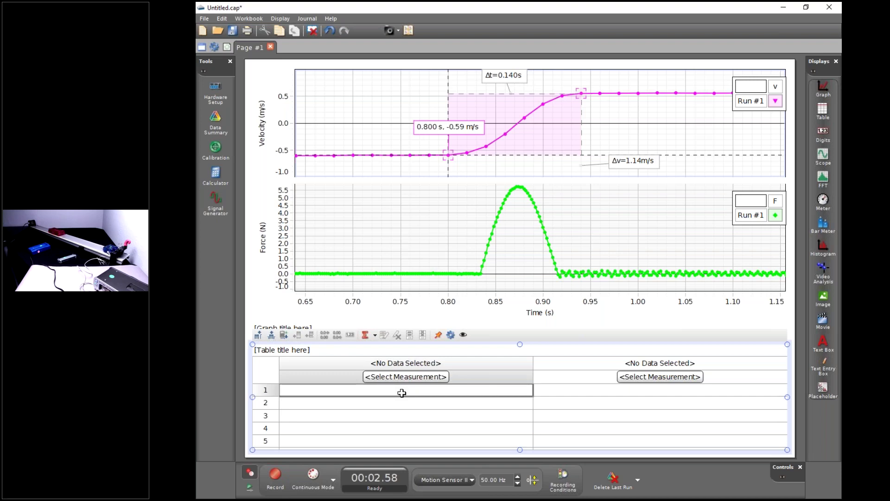
{"action": "type", "text": "soft spri"}
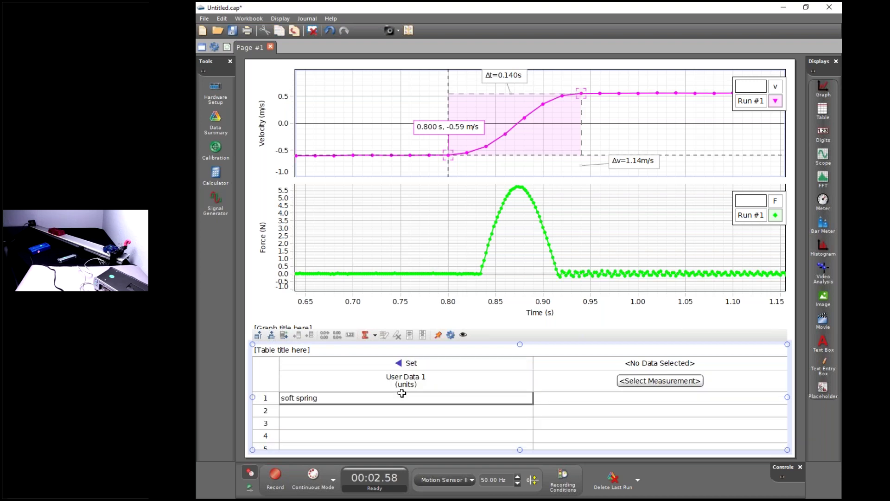
{"action": "type", "text": "ng"}
{"action": "key", "text": "Return"}
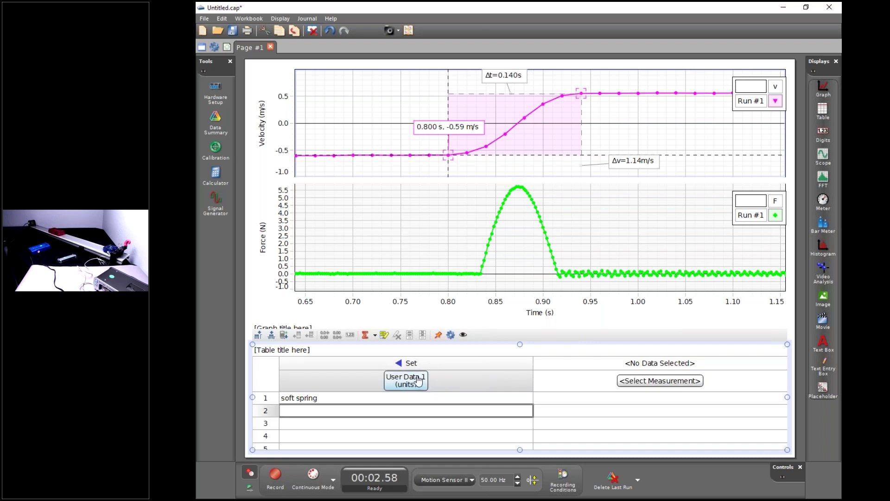
Rename the table's first column as "trial" and remove its units
{"action": "right_click", "coordinate": [419, 381]}
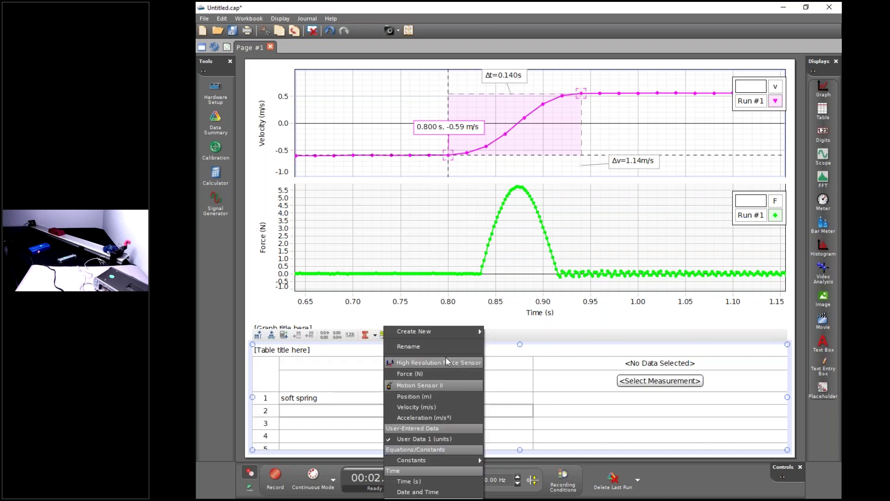
{"action": "left_click", "coordinate": [433, 346]}
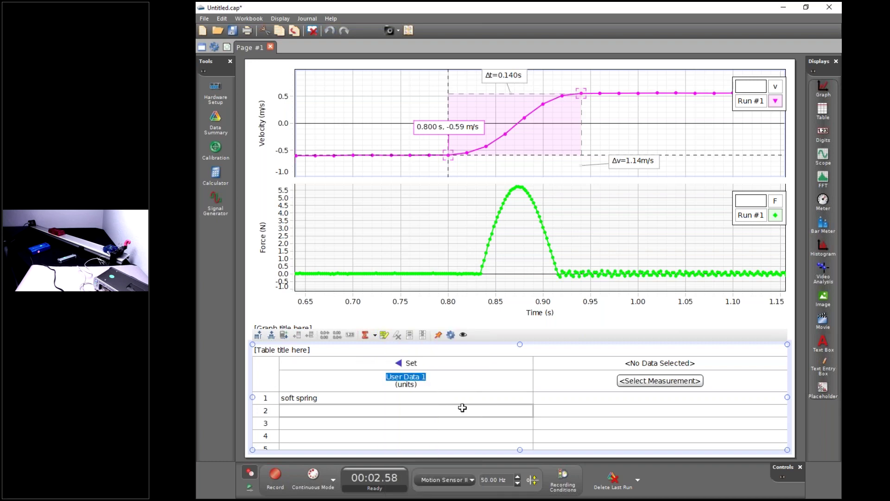
{"action": "type", "text": "trial"}
{"action": "key", "text": "Tab"}
{"action": "key", "text": "BackSpace"}
{"action": "key", "text": "Return"}
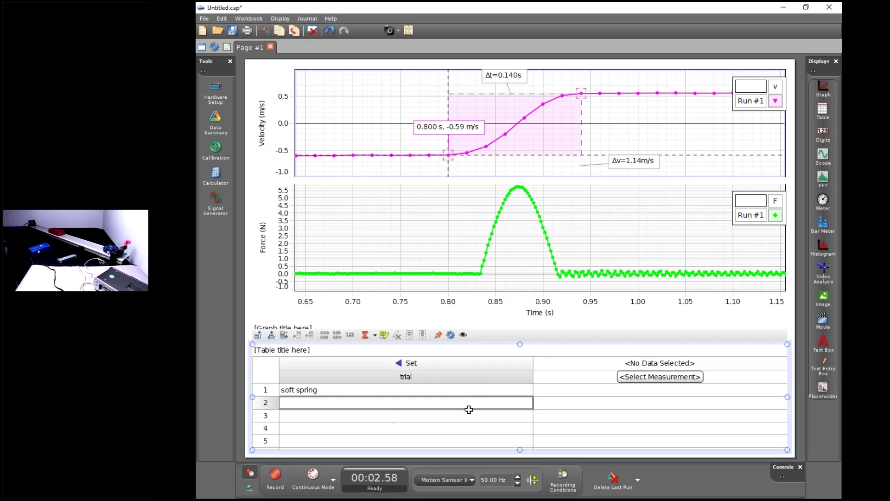
Enter 1.14 for the soft spring in the second column and open that column's name for editing
{"action": "left_click", "coordinate": [656, 389]}
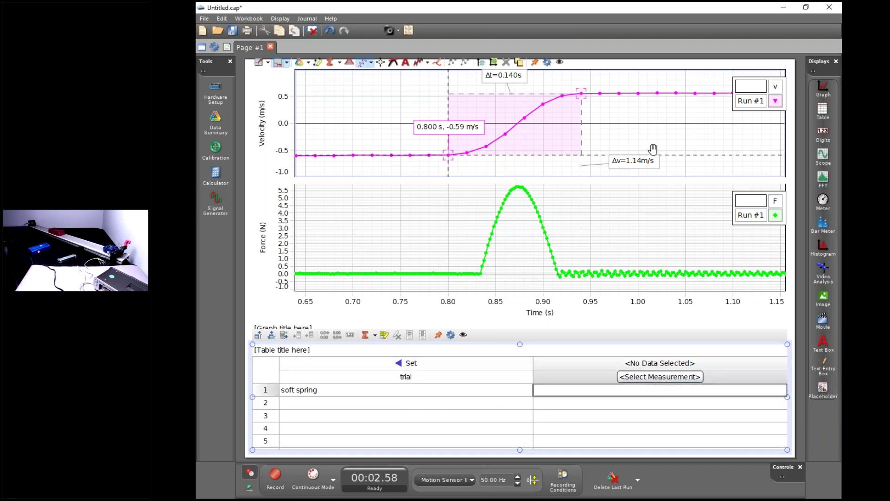
{"action": "left_click_drag", "start_coordinate": [635, 164], "coordinate": [645, 141]}
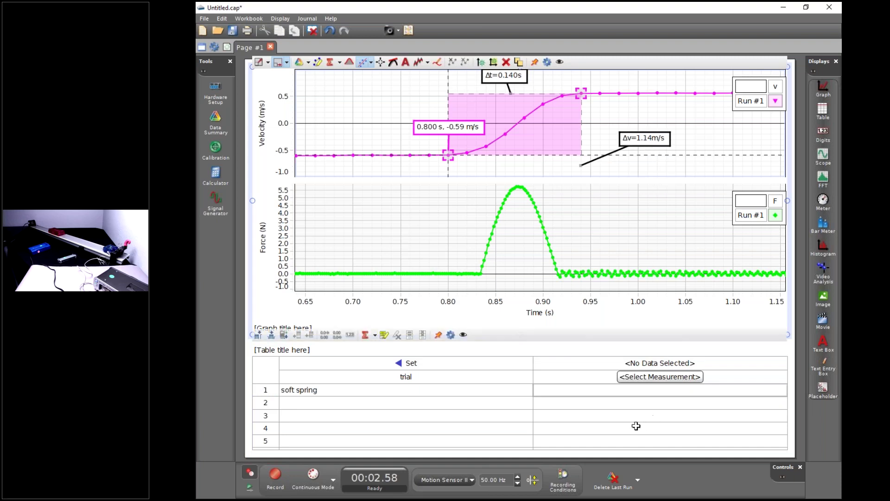
{"action": "type", "text": "1.14"}
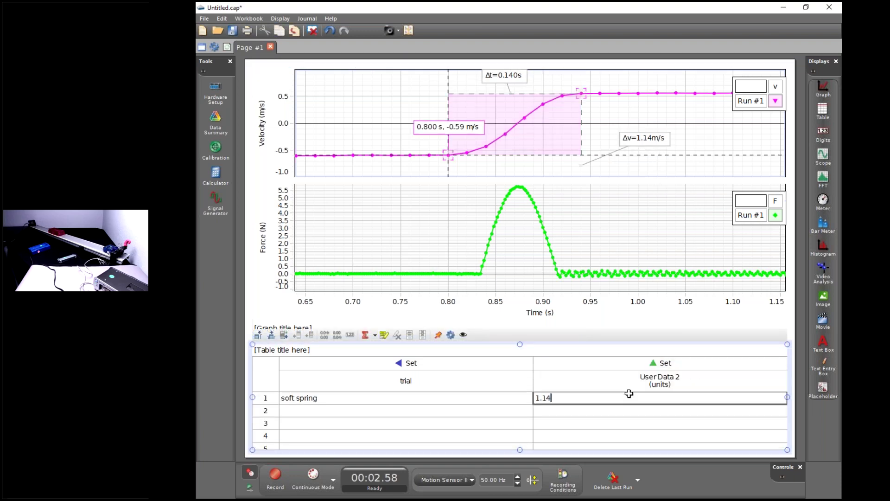
{"action": "key", "text": "Tab"}
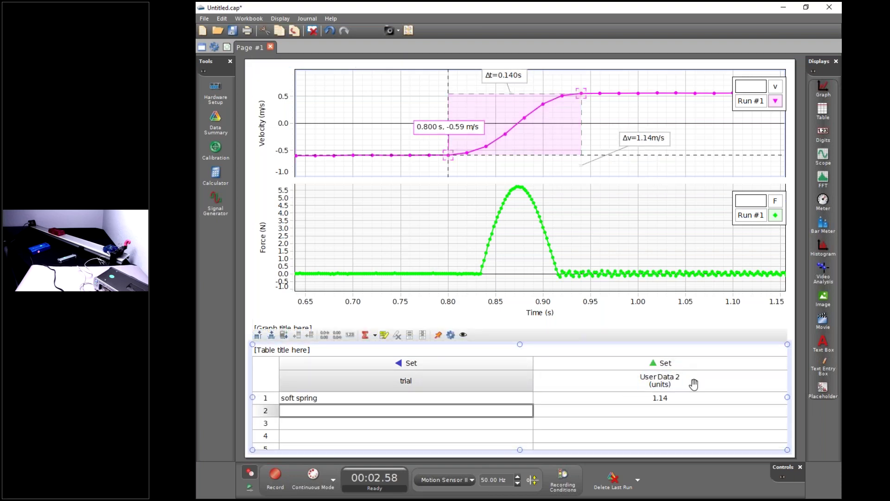
{"action": "right_click", "coordinate": [639, 377]}
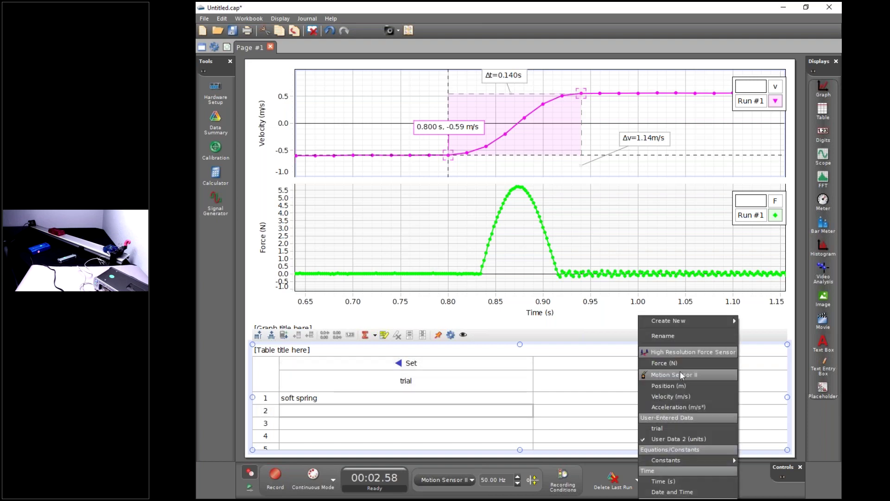
{"action": "left_click", "coordinate": [680, 336]}
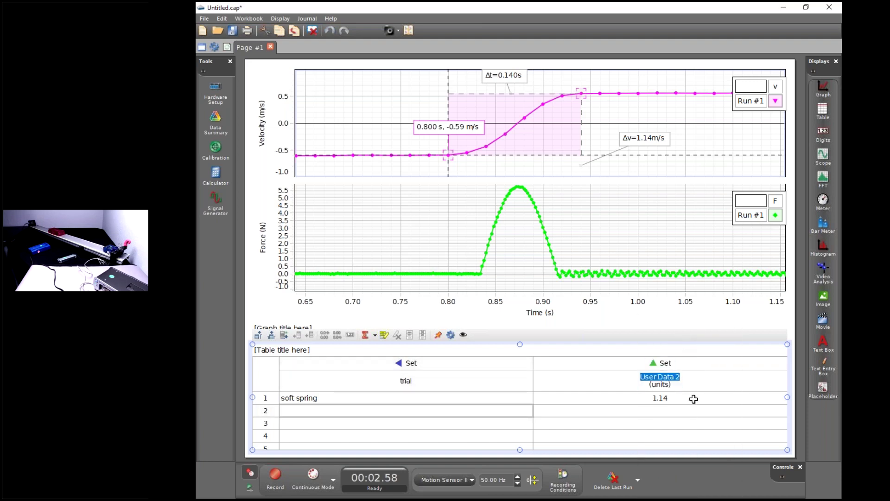
{"action": "type", "text": "change"}
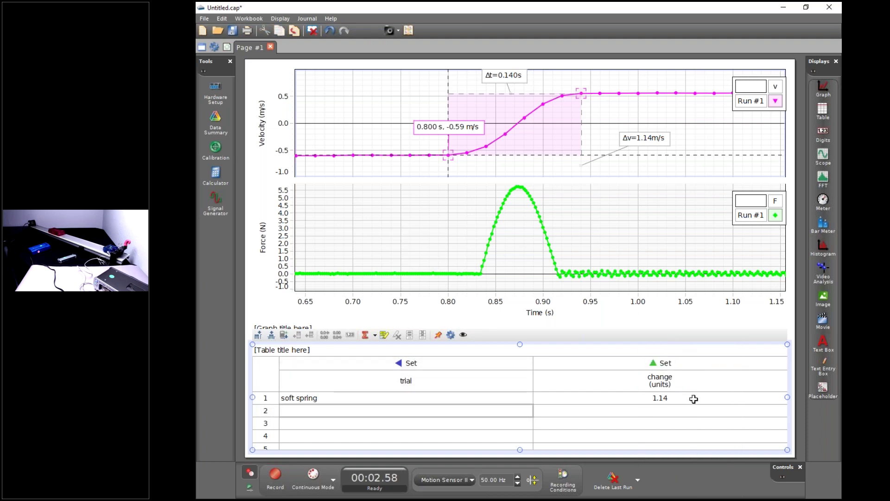
{"action": "type", "text": " as"}
{"action": "key", "text": "BackSpace"}
{"action": "key", "text": "BackSpace"}
{"action": "type", "text": "in"}
{"action": "key", "text": "BackSpace"}
{"action": "key", "text": "BackSpace"}
{"action": "key", "text": "BackSpace"}
{"action": "key", "text": "BackSpace"}
{"action": "key", "text": "BackSpace"}
{"action": "key", "text": "BackSpace"}
{"action": "key", "text": "BackSpace"}
{"action": "key", "text": "BackSpace"}
Name the second column Δv, using the inserted delta symbol instead of the spelled-out word
{"action": "type", "text": "delta v"}
{"action": "key", "text": "Left"}
{"action": "key", "text": "BackSpace"}
{"action": "key", "text": "BackSpace"}
{"action": "key", "text": "BackSpace"}
{"action": "key", "text": "BackSpace"}
{"action": "key", "text": "BackSpace"}
{"action": "key", "text": "BackSpace"}
{"action": "right_click", "coordinate": [659, 376]}
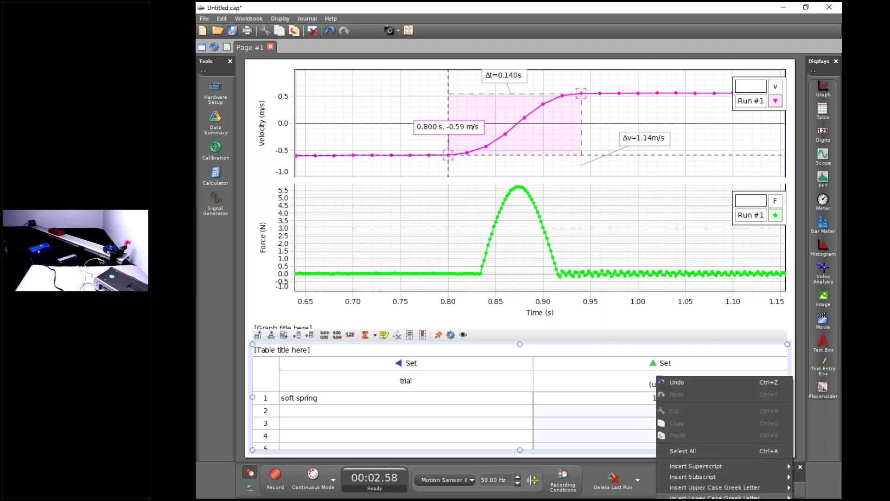
{"action": "mouse_move", "coordinate": [695, 500]}
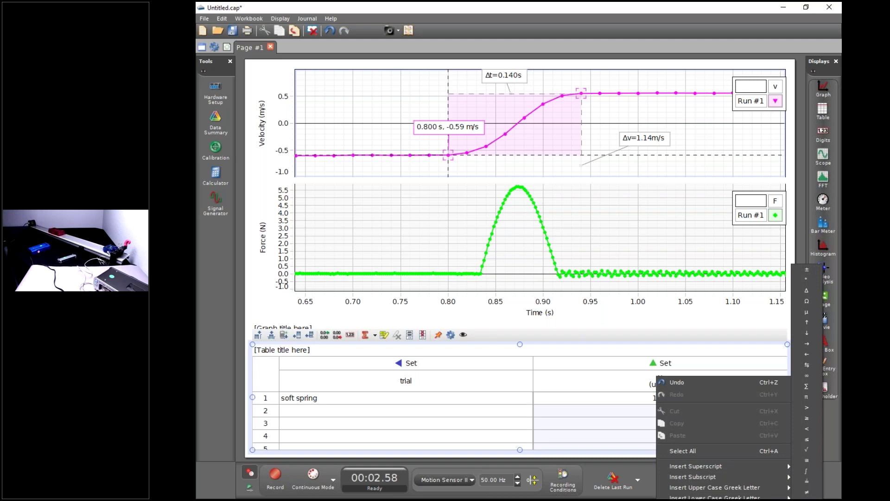
{"action": "left_click", "coordinate": [807, 290]}
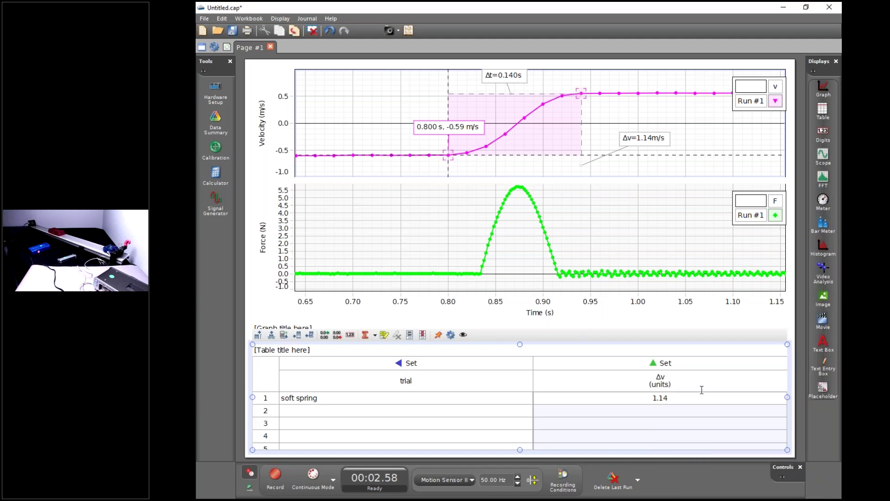
Set the Δv column's units to m/s and add an empty third column to the table
{"action": "double_click", "coordinate": [699, 388]}
{"action": "type", "text": "m/s"}
{"action": "key", "text": "Return"}
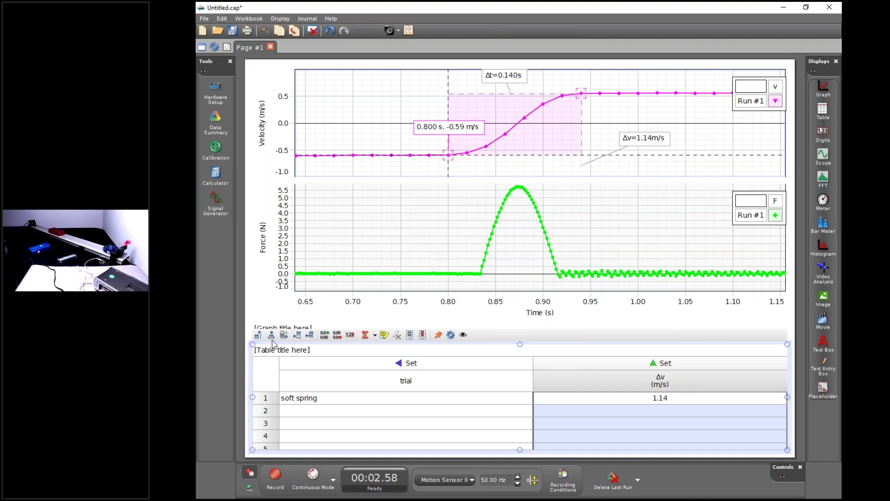
{"action": "left_click", "coordinate": [259, 335]}
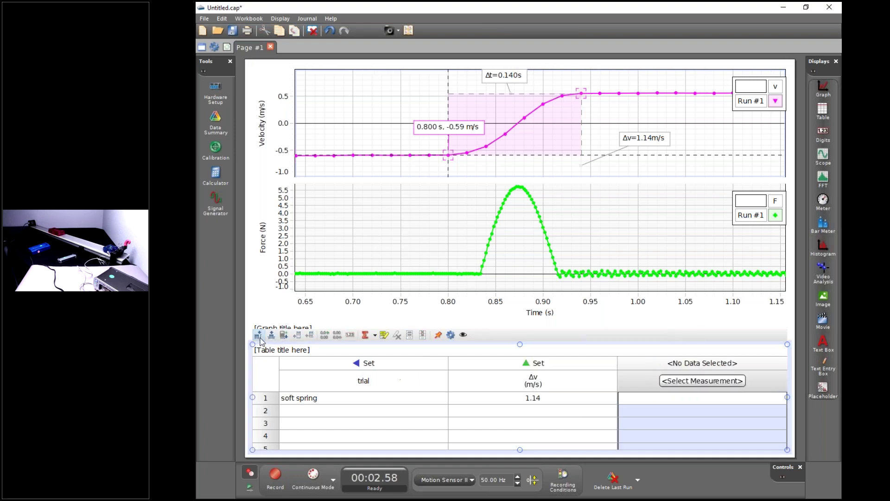
{"action": "left_click", "coordinate": [645, 401]}
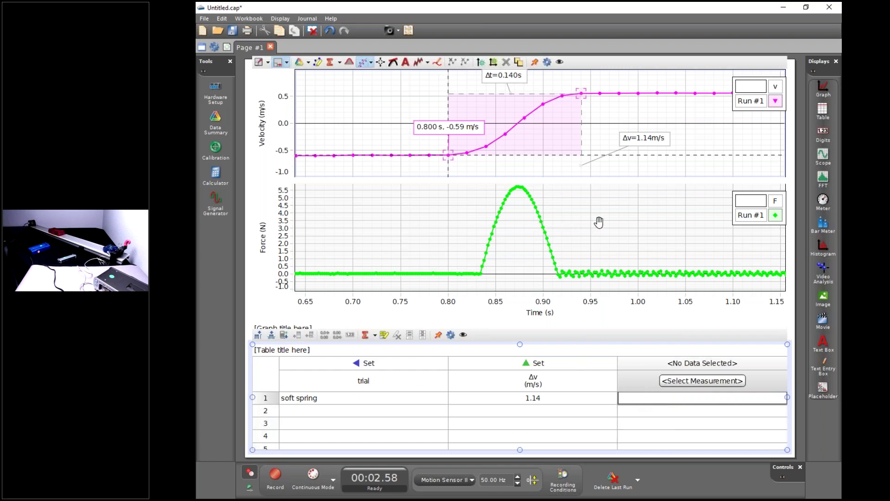
{"action": "left_click", "coordinate": [573, 248]}
{"action": "left_click_drag", "start_coordinate": [284, 197], "coordinate": [285, 200]}
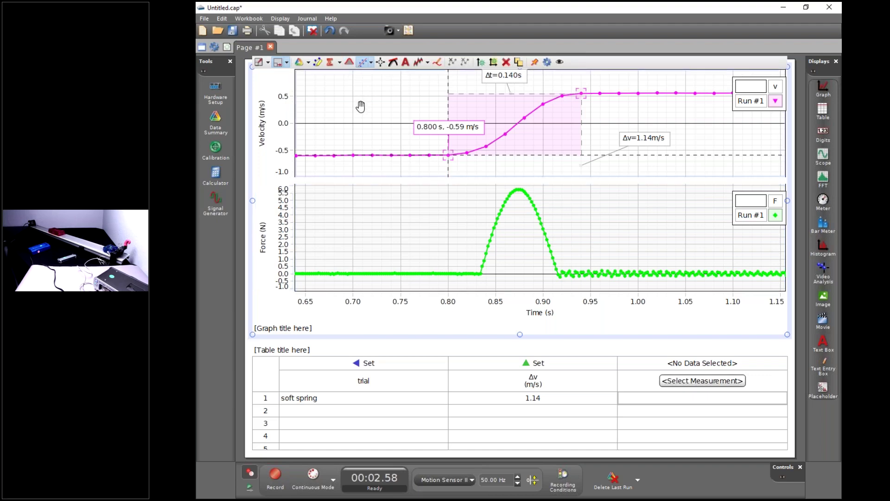
{"action": "left_click", "coordinate": [349, 65]}
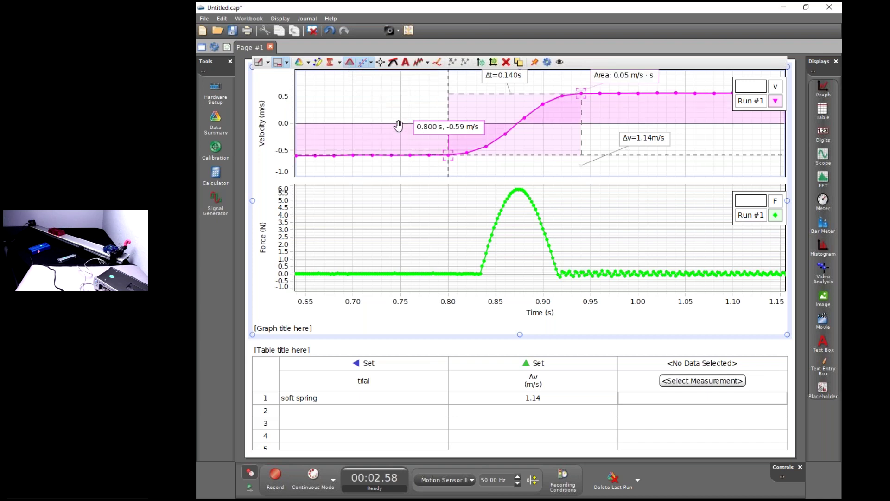
{"action": "key", "text": "ctrl+z"}
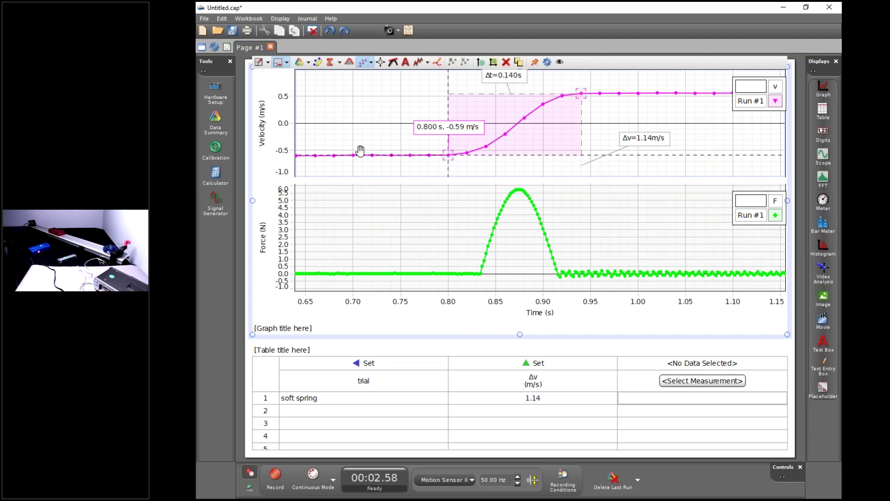
Show the area under the force curve and move its label beside the peak
{"action": "left_click", "coordinate": [377, 223]}
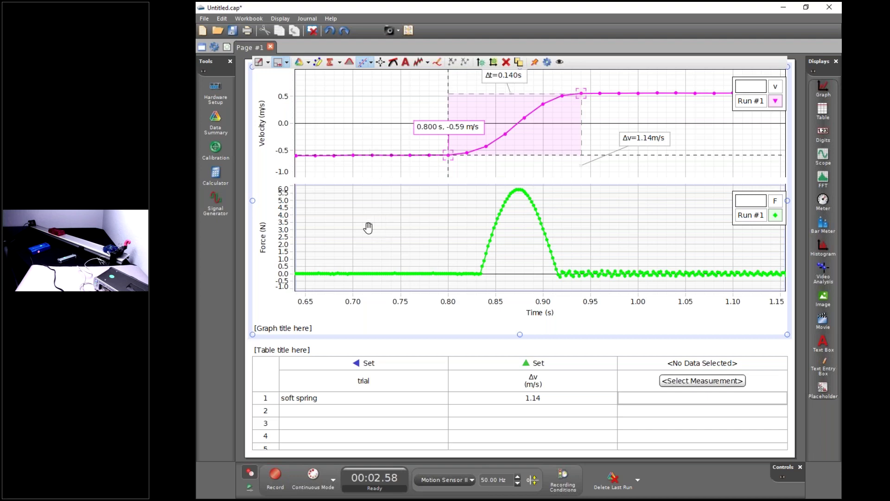
{"action": "left_click", "coordinate": [350, 64]}
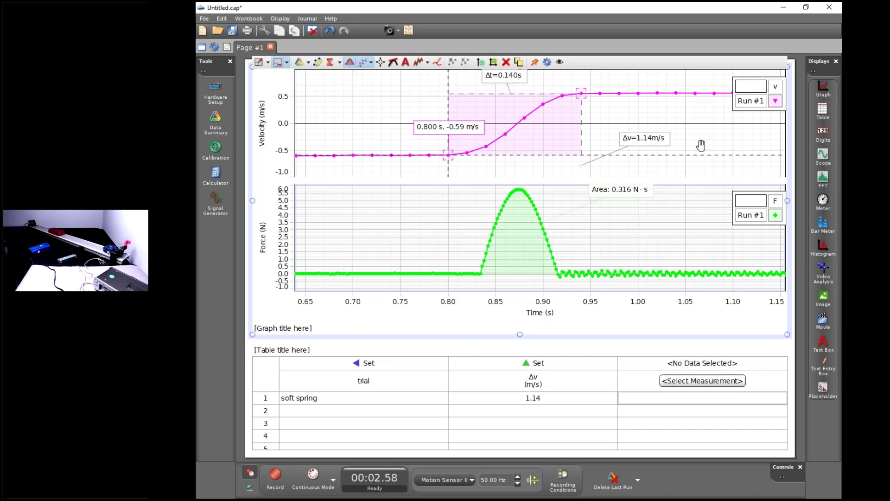
{"action": "left_click_drag", "start_coordinate": [626, 191], "coordinate": [623, 209]}
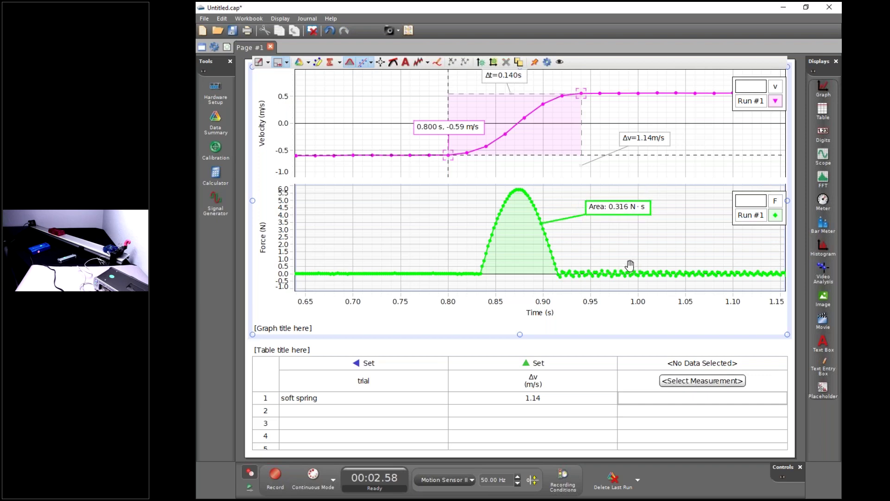
Highlight only the collision peak on the force plot so that the area calculation is limited to that range
{"action": "scroll", "coordinate": [566, 277], "scroll_direction": "up", "scroll_amount": 5}
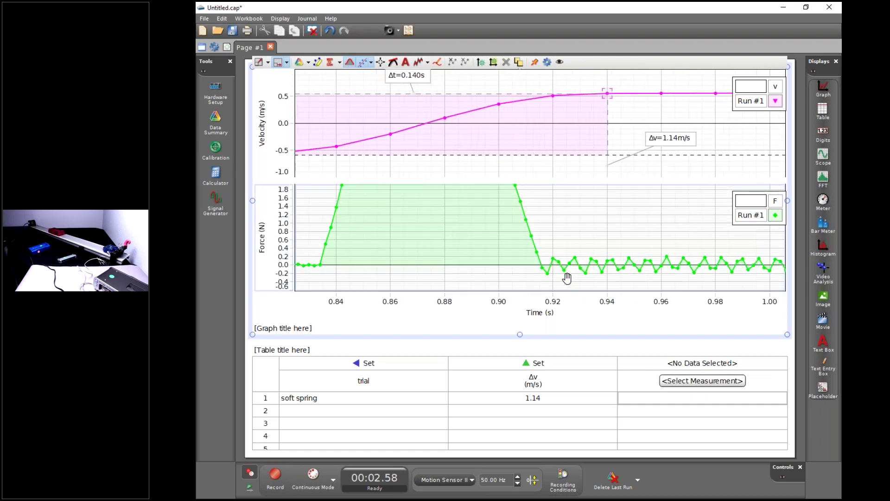
{"action": "scroll", "coordinate": [567, 278], "scroll_direction": "up", "scroll_amount": 10}
{"action": "scroll", "coordinate": [567, 278], "scroll_direction": "down", "scroll_amount": 8}
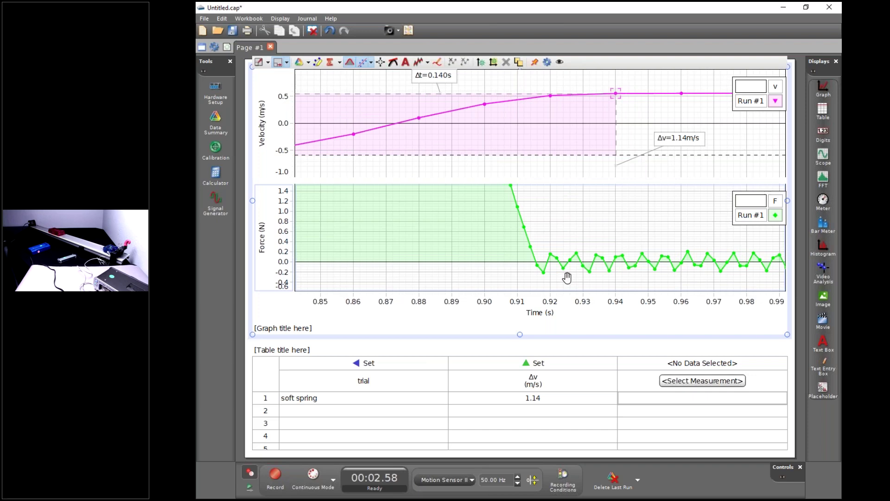
{"action": "scroll", "coordinate": [567, 277], "scroll_direction": "down", "scroll_amount": 6}
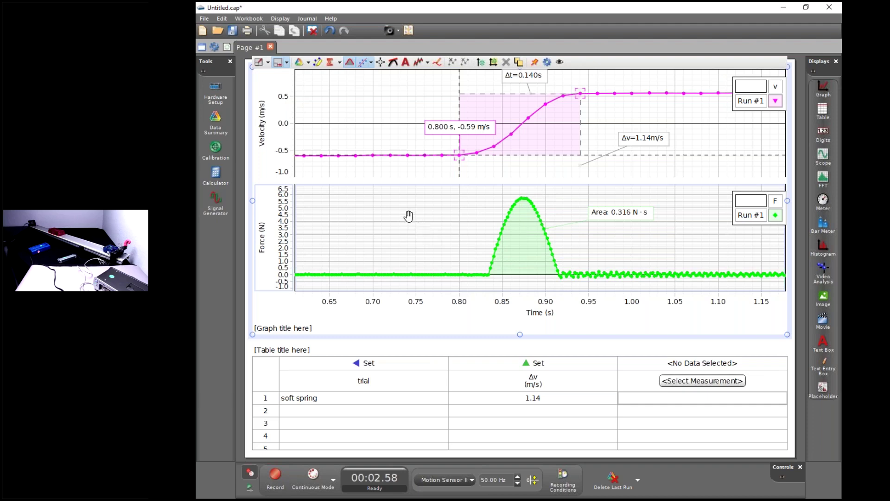
{"action": "left_click", "coordinate": [318, 64]}
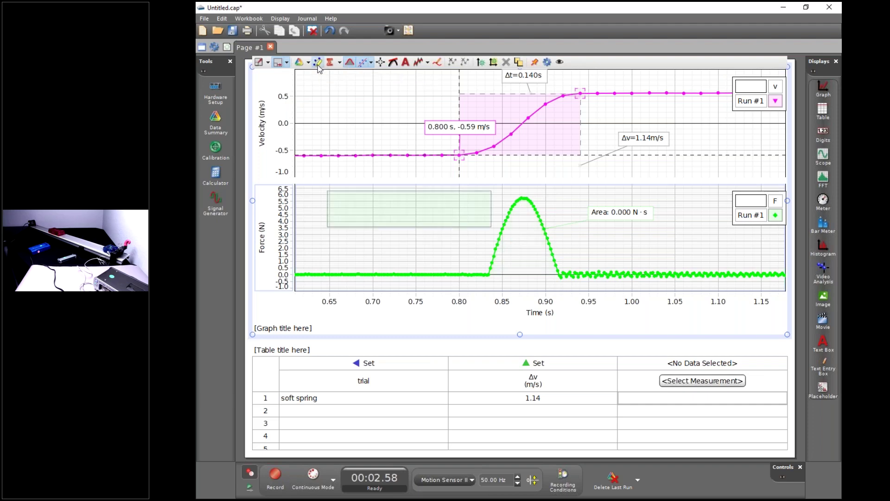
{"action": "left_click_drag", "start_coordinate": [380, 207], "coordinate": [557, 210]}
{"action": "left_click_drag", "start_coordinate": [484, 225], "coordinate": [486, 271]}
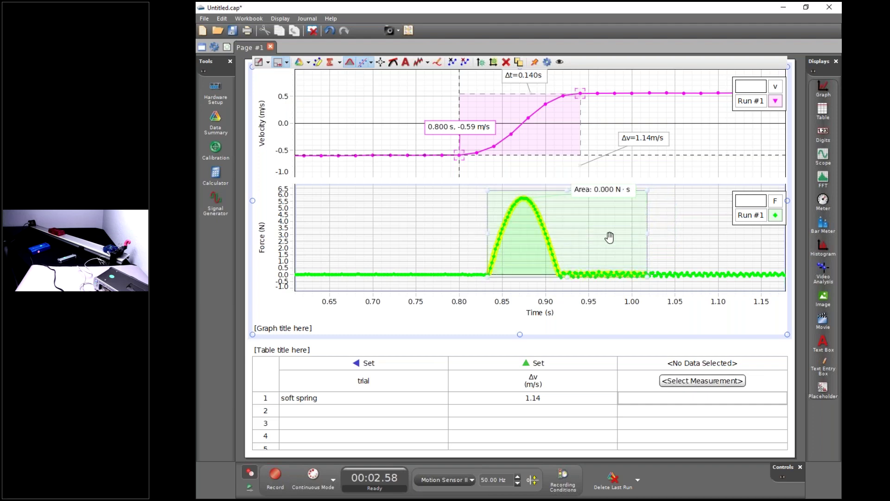
{"action": "left_click_drag", "start_coordinate": [647, 234], "coordinate": [561, 249]}
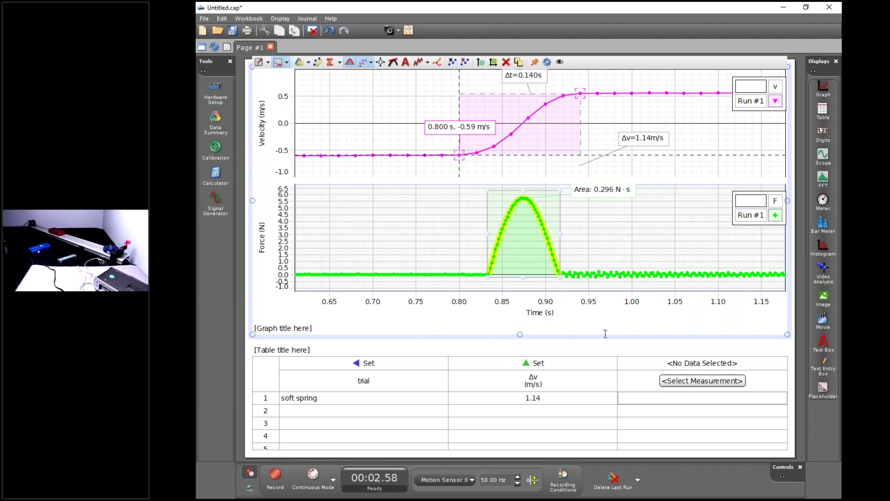
Enter .296 for the soft spring in the third column and rename that column J with units kg m/s
{"action": "left_click", "coordinate": [701, 399]}
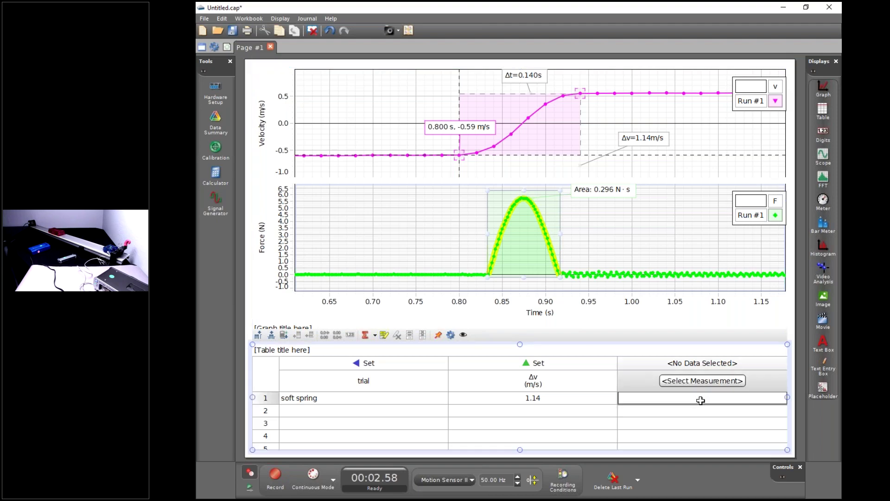
{"action": "type", "text": ".29"}
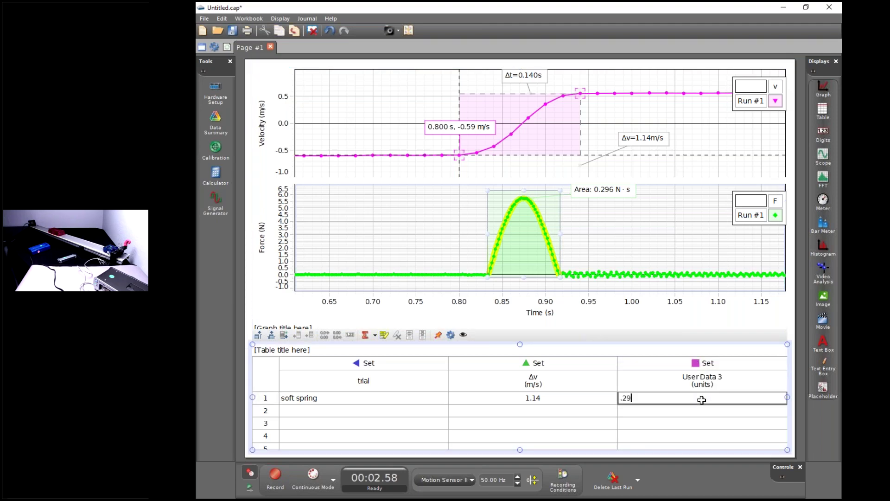
{"action": "type", "text": "6"}
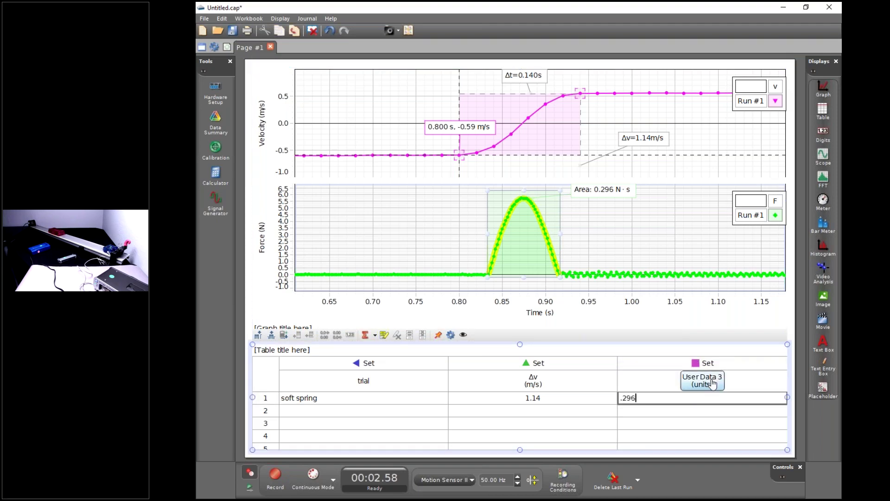
{"action": "left_click", "coordinate": [702, 381]}
{"action": "left_click", "coordinate": [716, 325]}
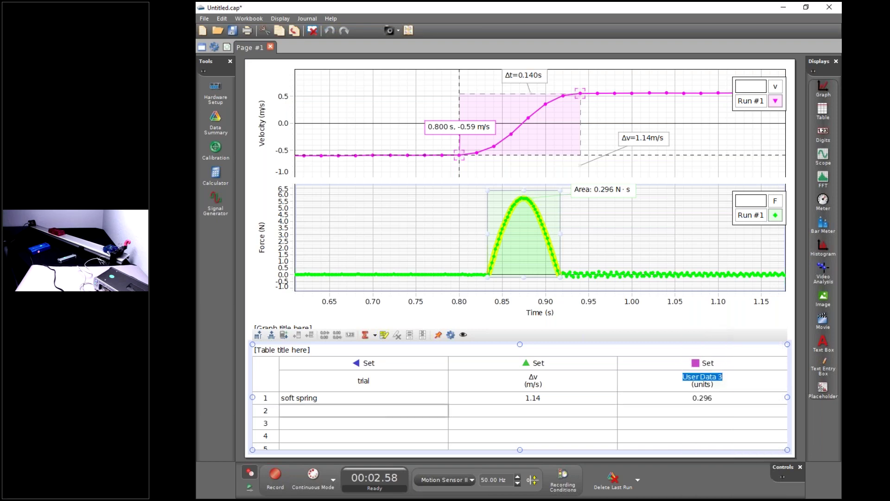
{"action": "key", "text": "BackSpace"}
{"action": "key", "text": "Tab"}
{"action": "type", "text": "kg m/s"}
{"action": "key", "text": "Return"}
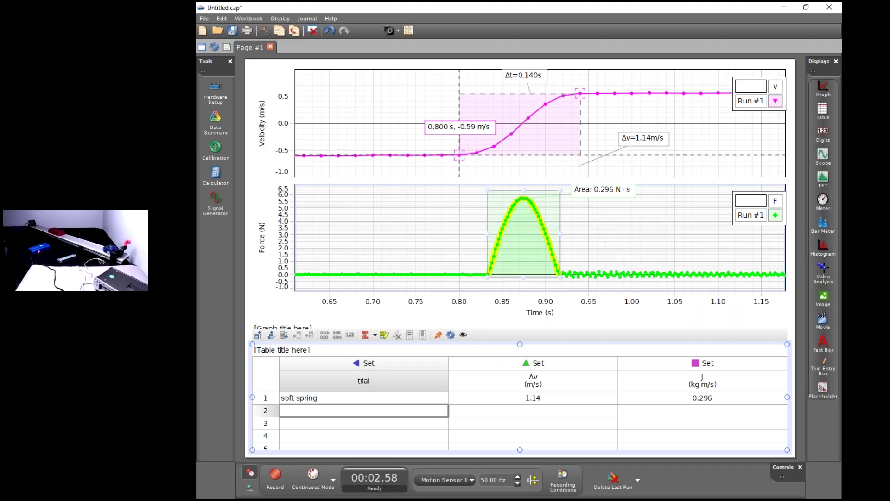
Insert an empty column between trial and Δv and enter .250 in it for the soft spring
{"action": "left_click", "coordinate": [579, 381]}
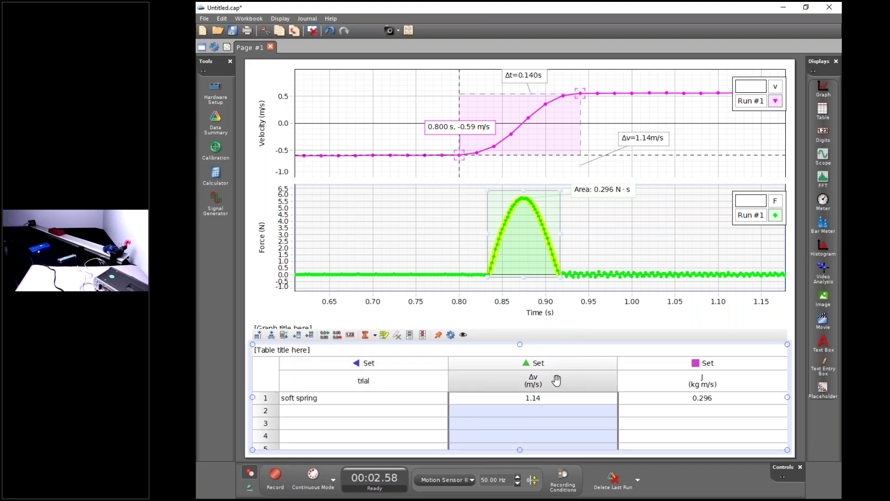
{"action": "left_click", "coordinate": [423, 367]}
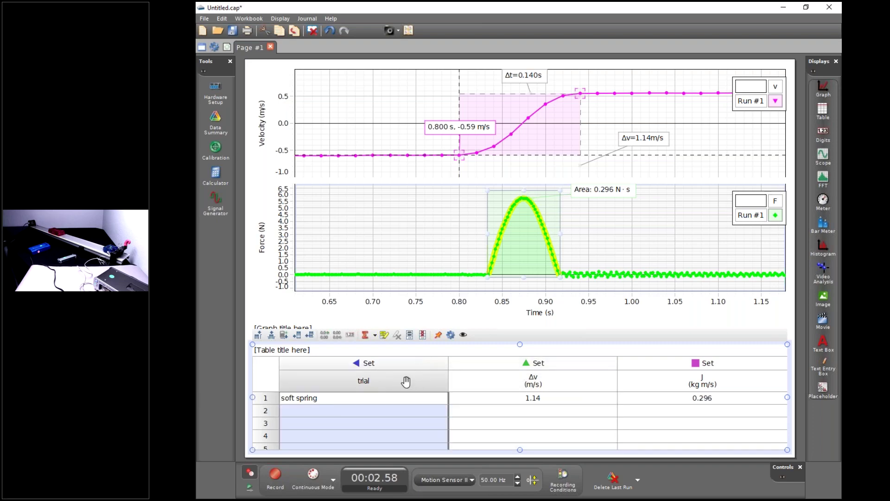
{"action": "left_click", "coordinate": [258, 334]}
{"action": "left_click", "coordinate": [477, 414]}
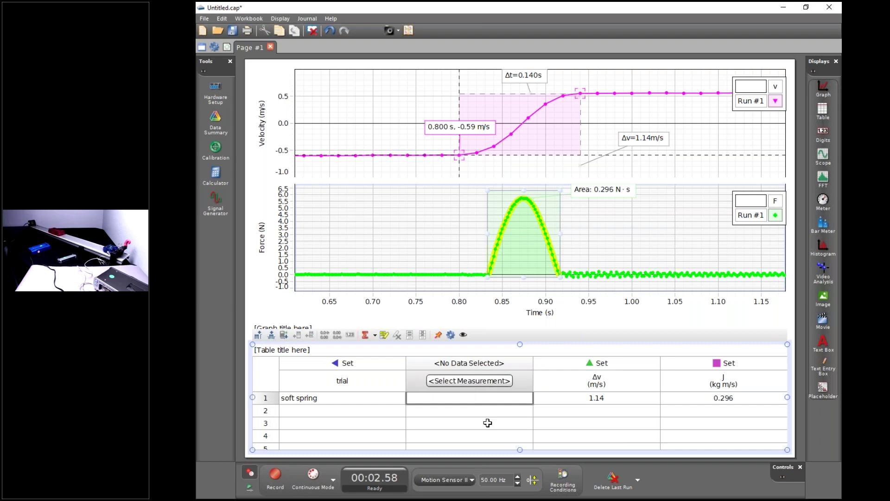
{"action": "type", "text": ".250"}
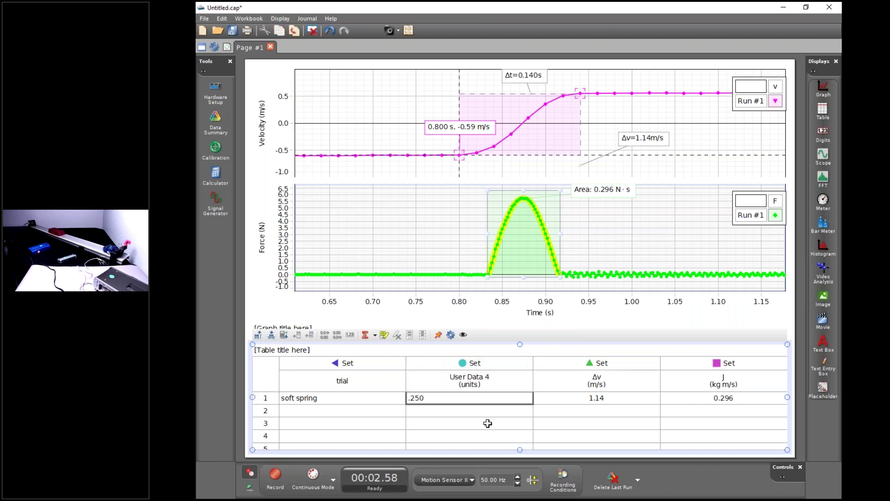
Rename the new column as mass and set its units to kg
{"action": "left_click", "coordinate": [485, 380]}
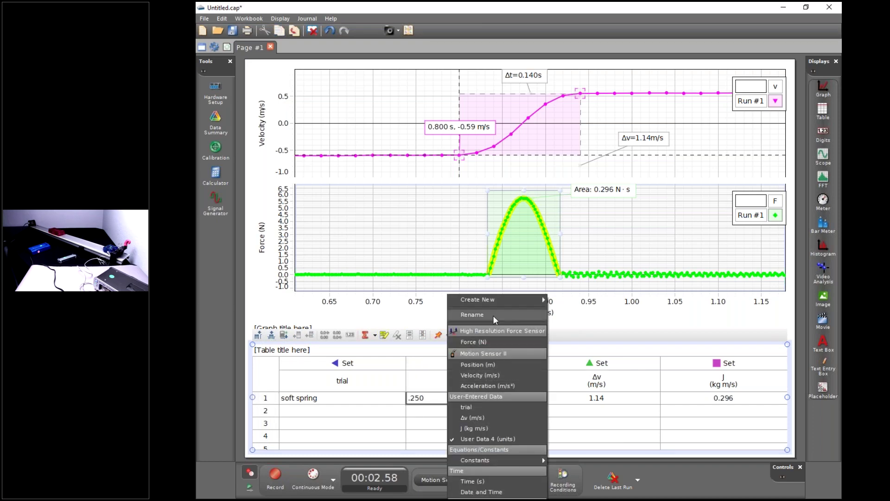
{"action": "left_click", "coordinate": [495, 319]}
{"action": "type", "text": "mass"}
{"action": "key", "text": "Tab"}
{"action": "type", "text": "kg"}
{"action": "left_click", "coordinate": [509, 411]}
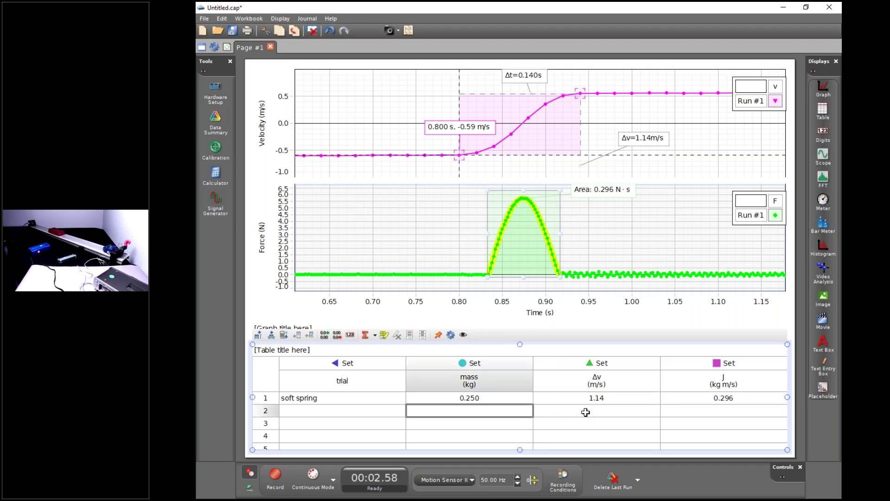
Insert a calculated column after Δv that multiplies [Δv (m/s)] by [mass (kg)]
{"action": "left_click_drag", "start_coordinate": [577, 397], "coordinate": [531, 435]}
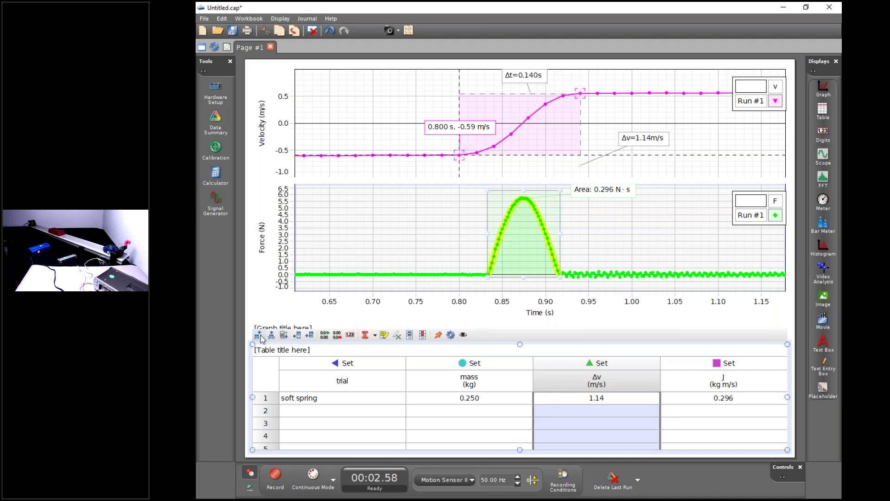
{"action": "left_click", "coordinate": [284, 336]}
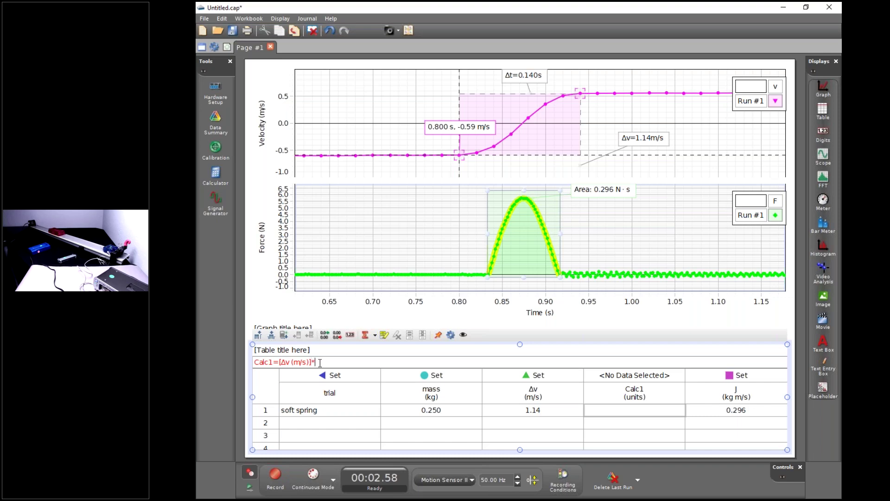
{"action": "right_click", "coordinate": [320, 362]}
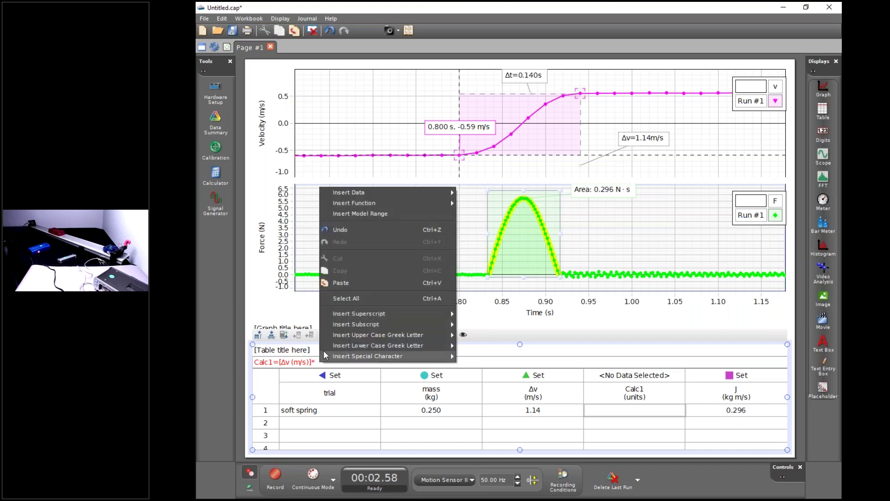
{"action": "mouse_move", "coordinate": [371, 192]}
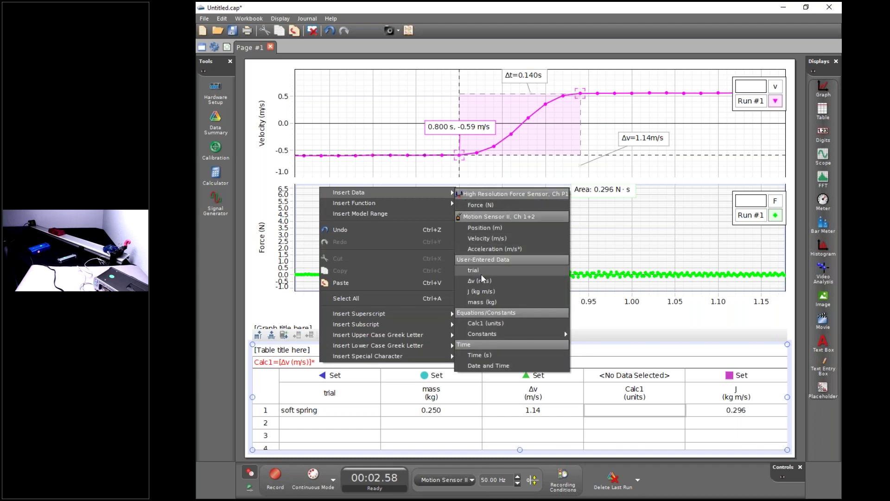
{"action": "left_click", "coordinate": [485, 302]}
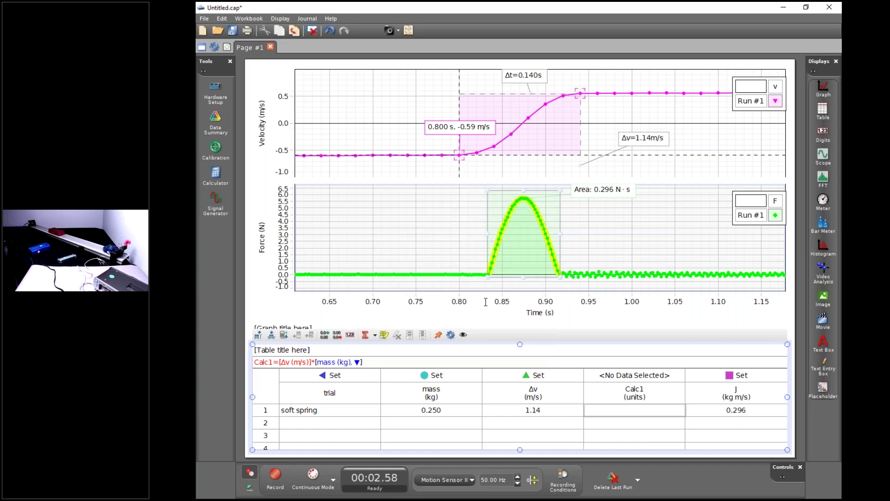
{"action": "key", "text": "Return"}
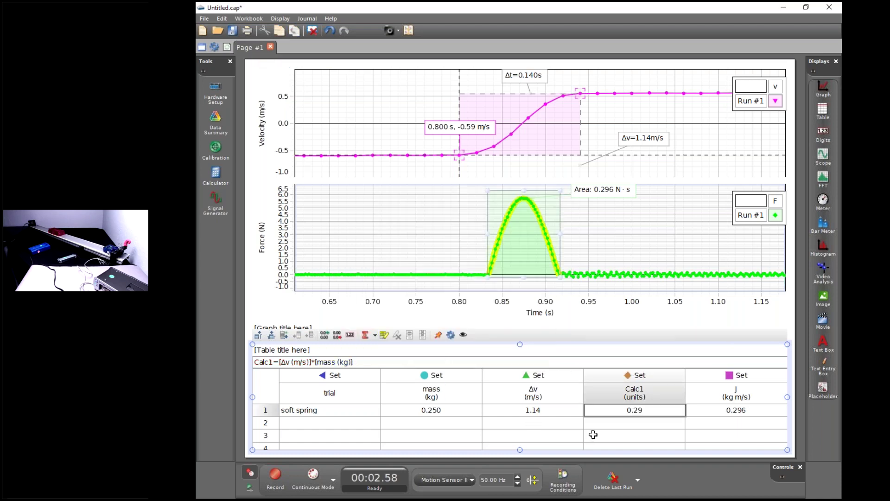
Rename the calculated column Δp, using the inserted delta symbol, and set its units to kg m/s
{"action": "right_click", "coordinate": [642, 391]}
{"action": "left_click", "coordinate": [661, 316]}
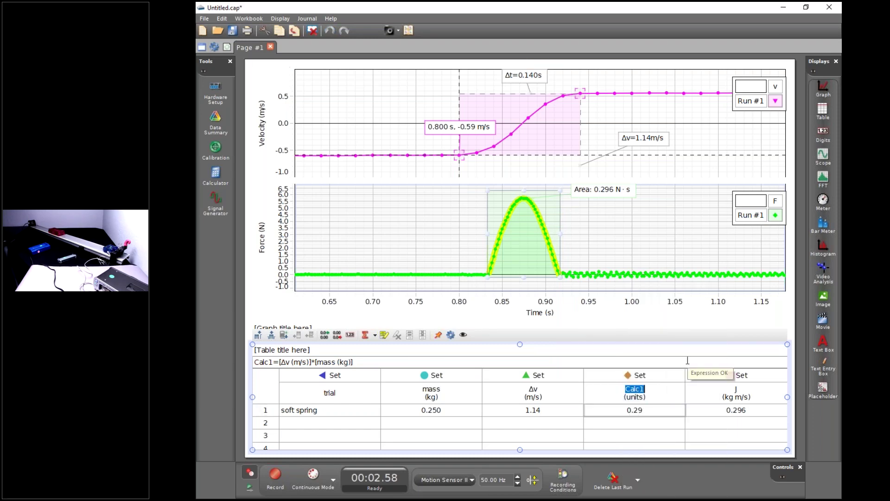
{"action": "type", "text": "p"}
{"action": "right_click", "coordinate": [632, 389]}
{"action": "mouse_move", "coordinate": [701, 379]}
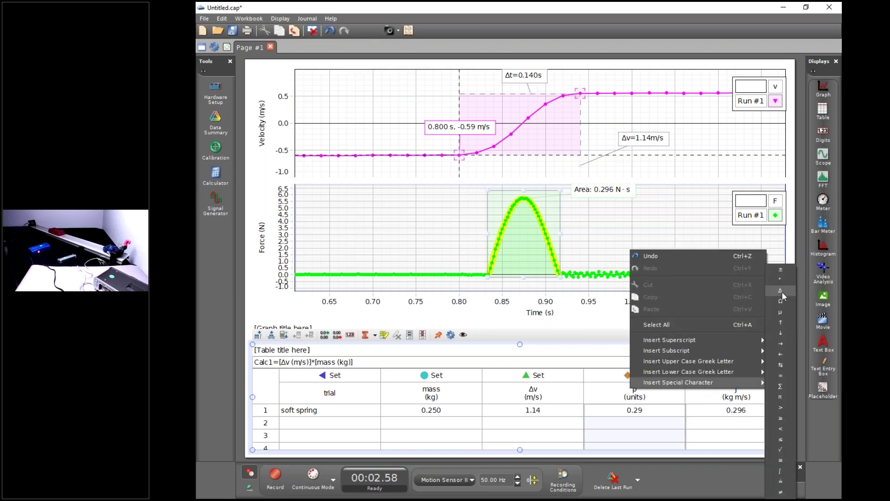
{"action": "left_click", "coordinate": [781, 291]}
{"action": "double_click", "coordinate": [644, 397]}
{"action": "type", "text": "kg m/s)"}
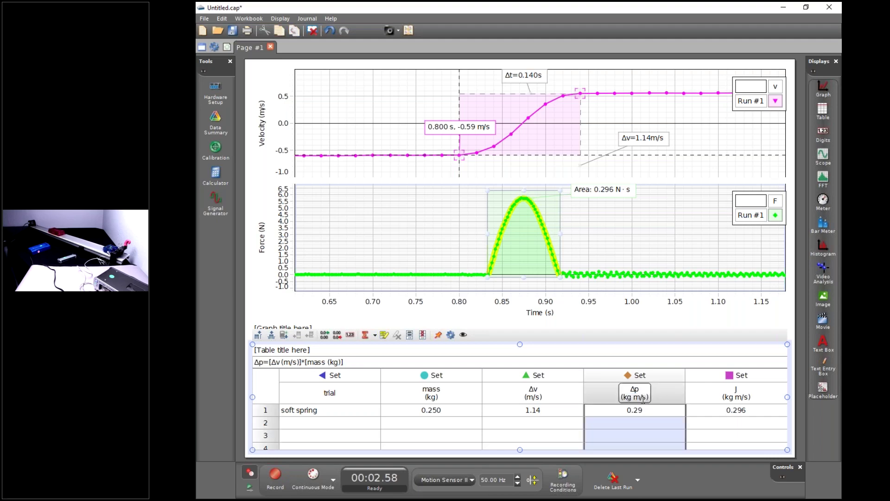
{"action": "left_click", "coordinate": [607, 423]}
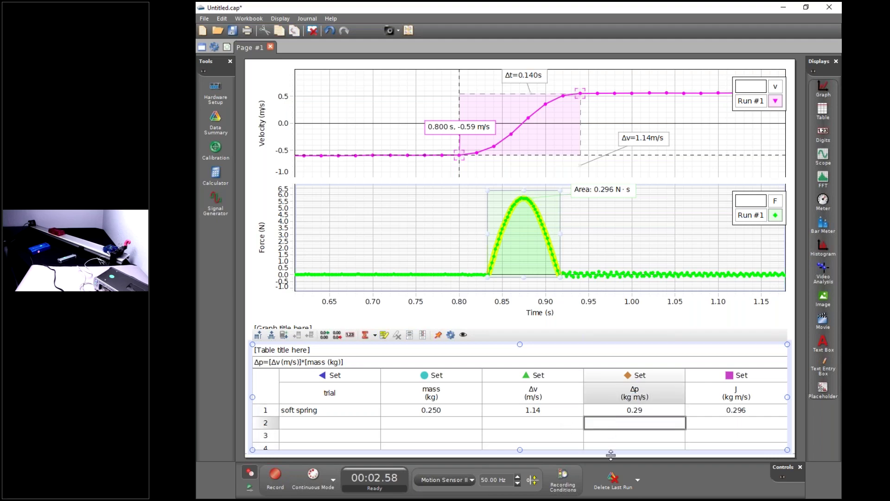
Increase the displayed precision of the Δp column to three decimal places
{"action": "left_click", "coordinate": [678, 412]}
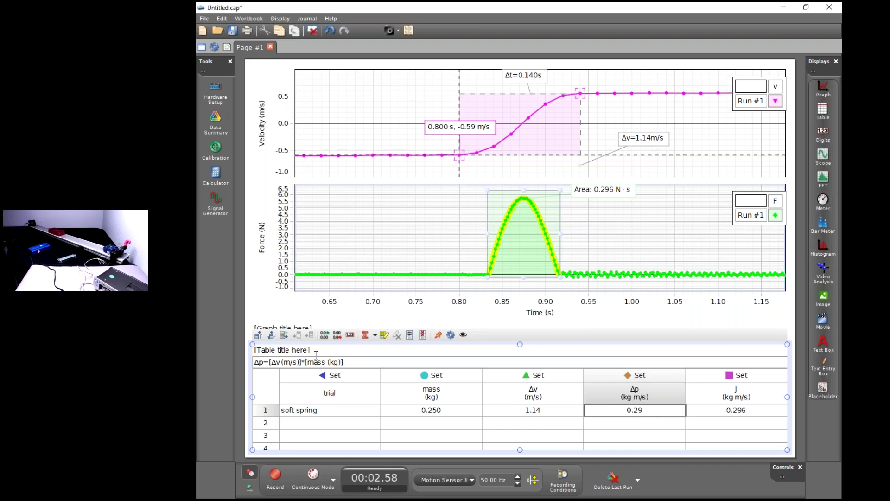
{"action": "left_click", "coordinate": [325, 336]}
{"action": "left_click", "coordinate": [609, 423]}
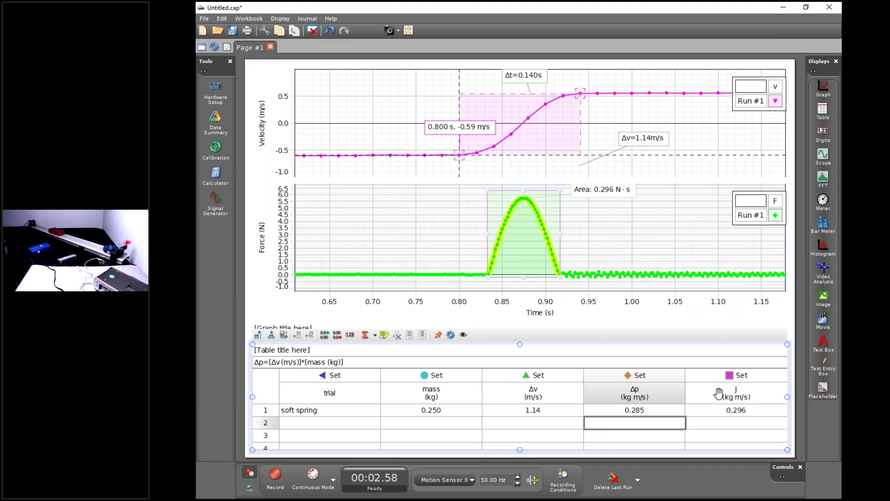
Save the experiment on the Desktop as impulse-momentum with data 2
{"action": "left_click", "coordinate": [464, 433]}
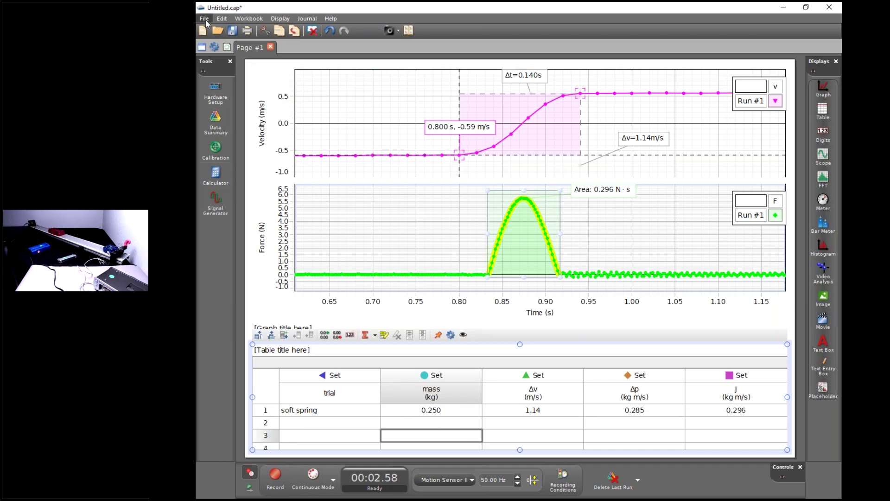
{"action": "left_click", "coordinate": [205, 19]}
{"action": "left_click", "coordinate": [239, 70]}
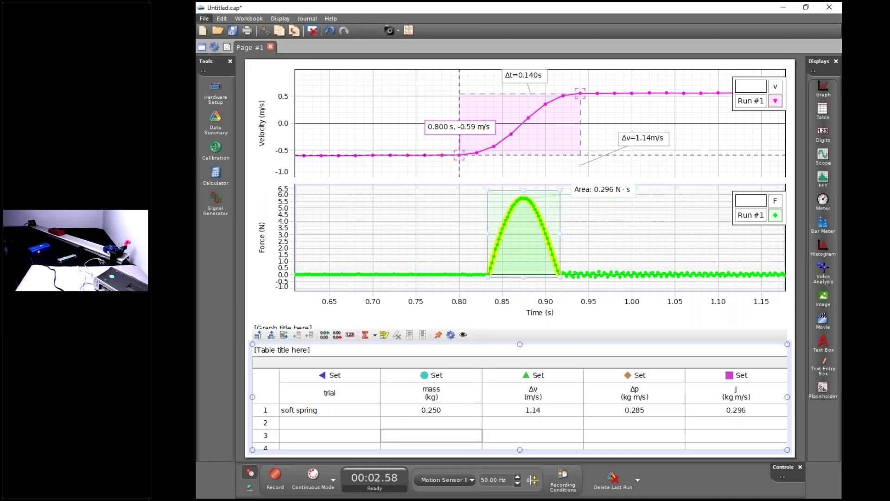
{"action": "left_click", "coordinate": [376, 143]}
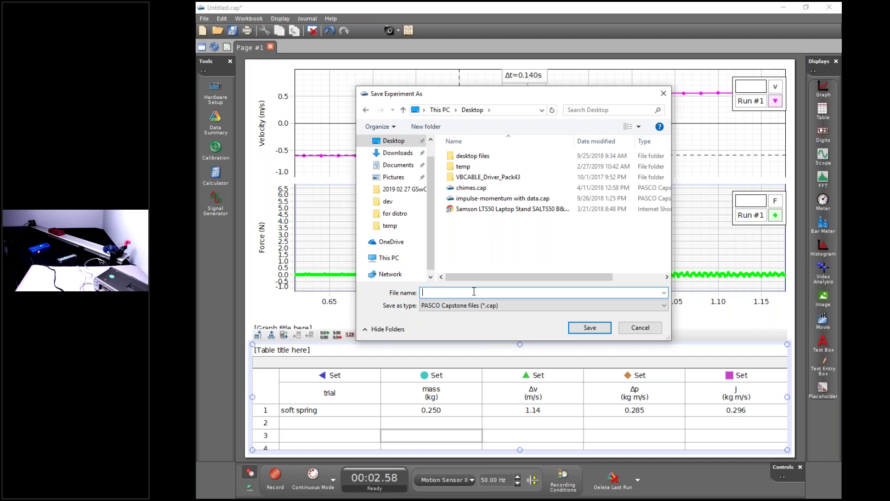
{"action": "type", "text": "impulse-momentum with data"}
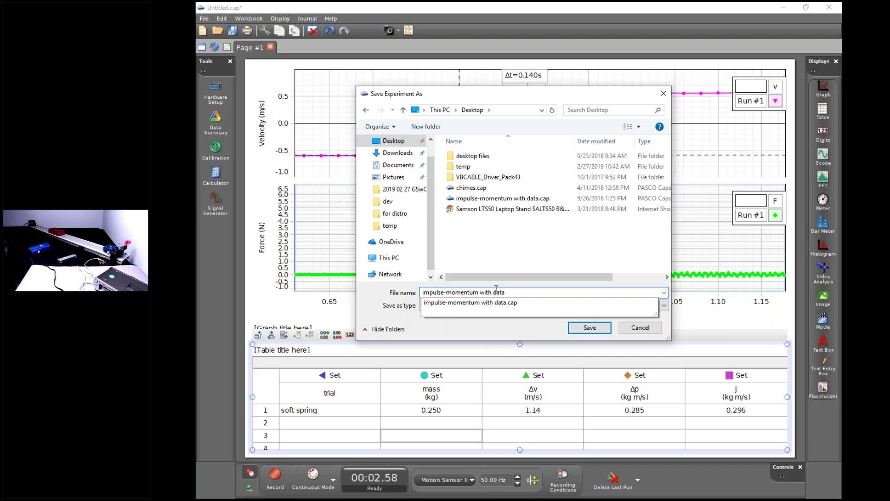
{"action": "type", "text": " 2"}
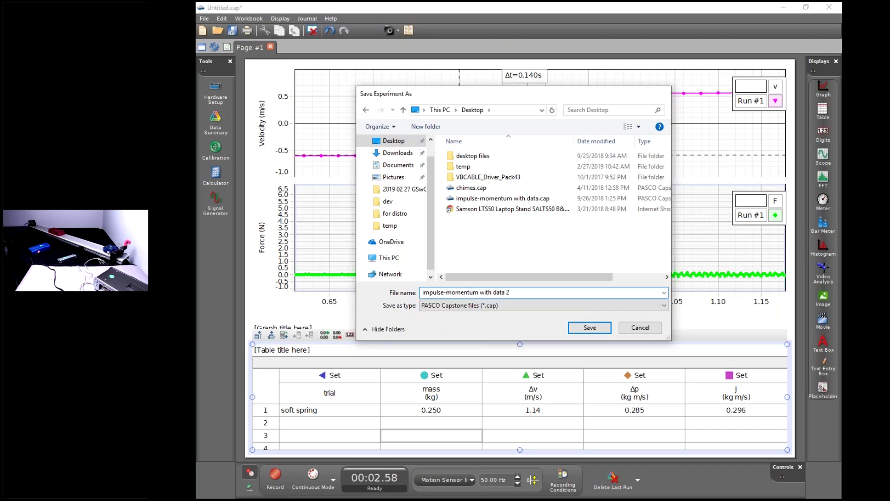
{"action": "key", "text": "Return"}
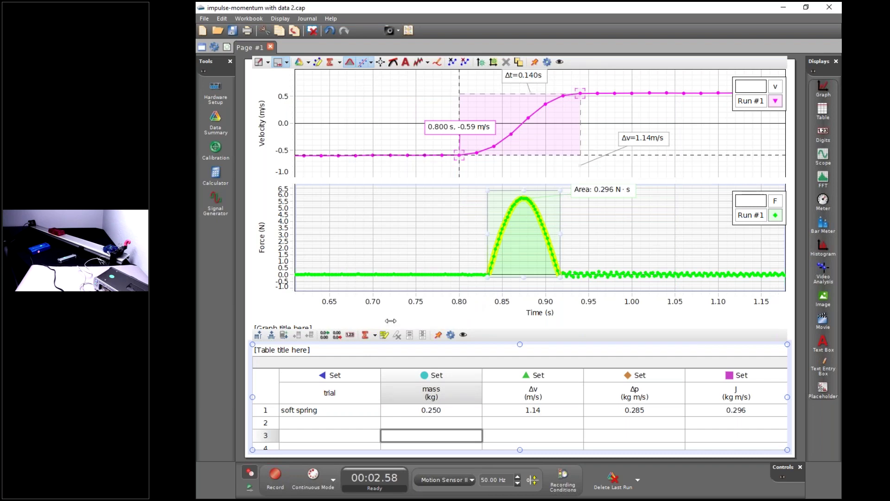
Copy the velocity and force graph display and paste it below the salutation of Nobel Prize Entry Form.docx in Word
{"action": "left_click", "coordinate": [256, 271]}
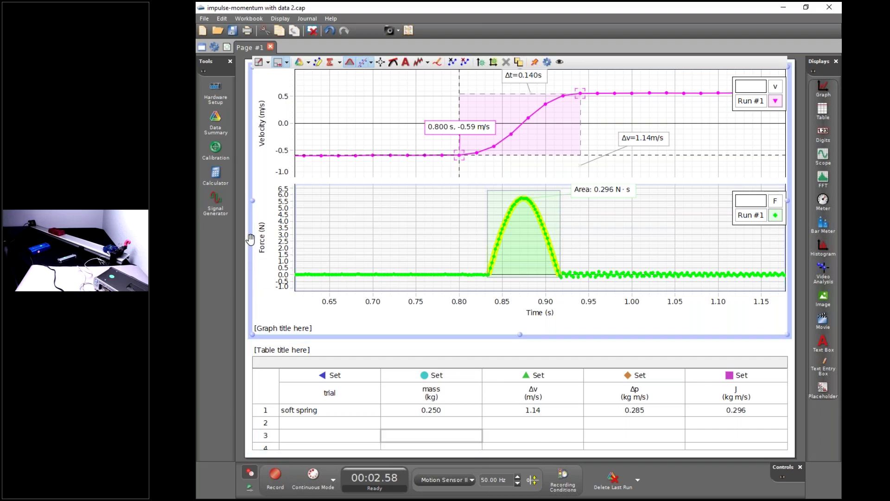
{"action": "left_click", "coordinate": [221, 19]}
{"action": "left_click", "coordinate": [229, 7]}
{"action": "left_click", "coordinate": [368, 362]}
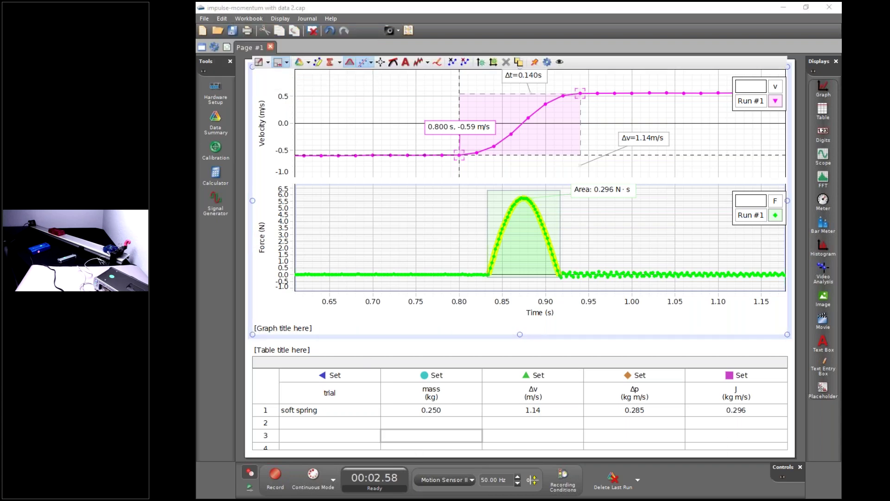
{"action": "key", "text": "alt+Tab"}
{"action": "double_click", "coordinate": [658, 88]}
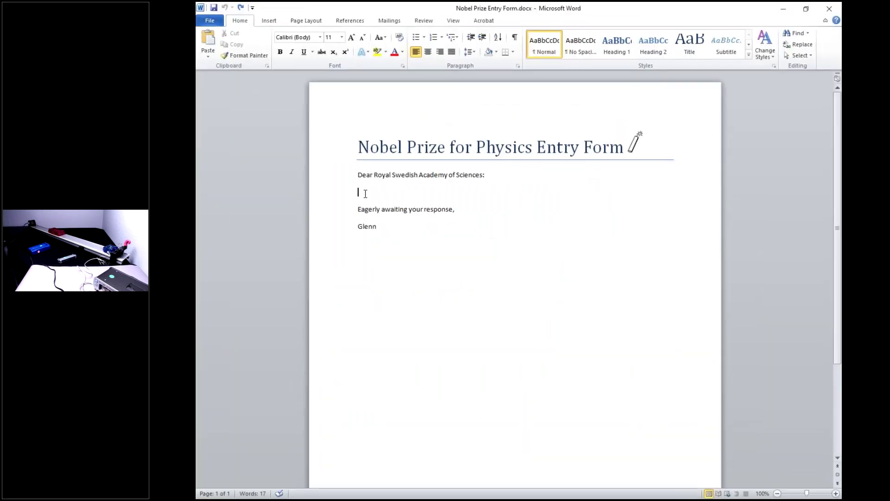
{"action": "key", "text": "ctrl+v"}
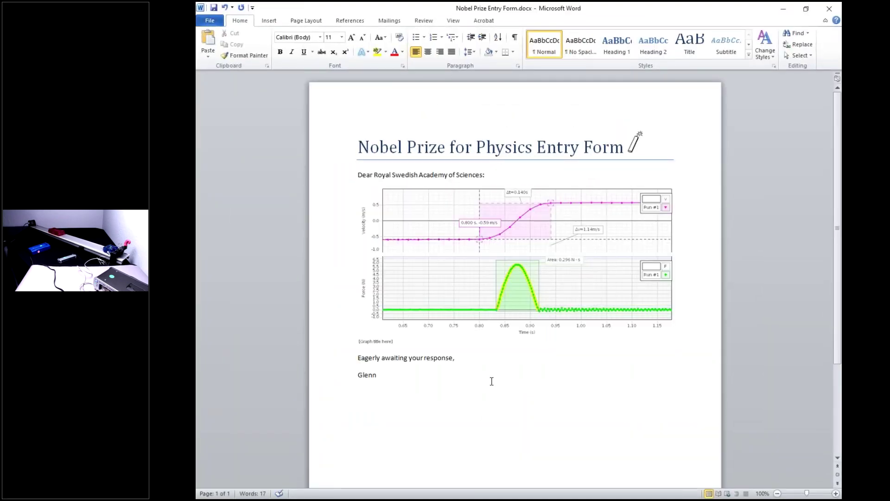
{"action": "left_click", "coordinate": [790, 12]}
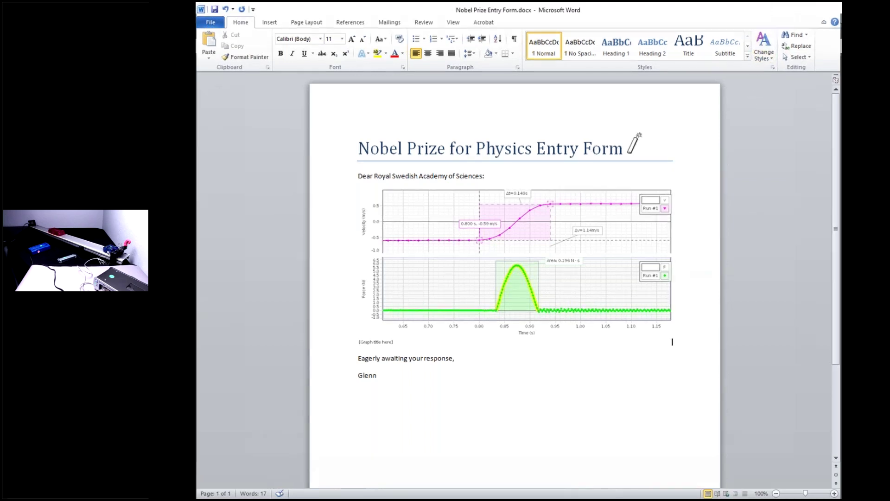
Try to bring the whole trial table into cell A4 of period 2 collective results.xlsx in Excel, and undo the paste
{"action": "left_click", "coordinate": [341, 424]}
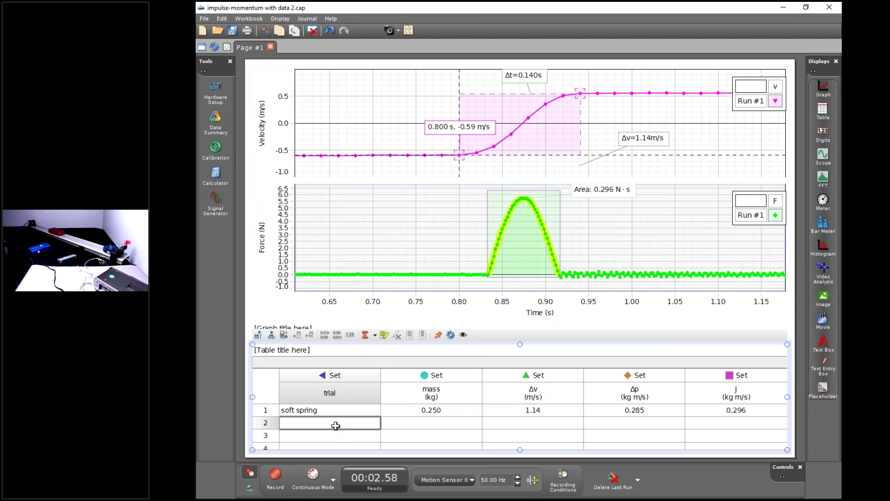
{"action": "key", "text": "ctrl+a"}
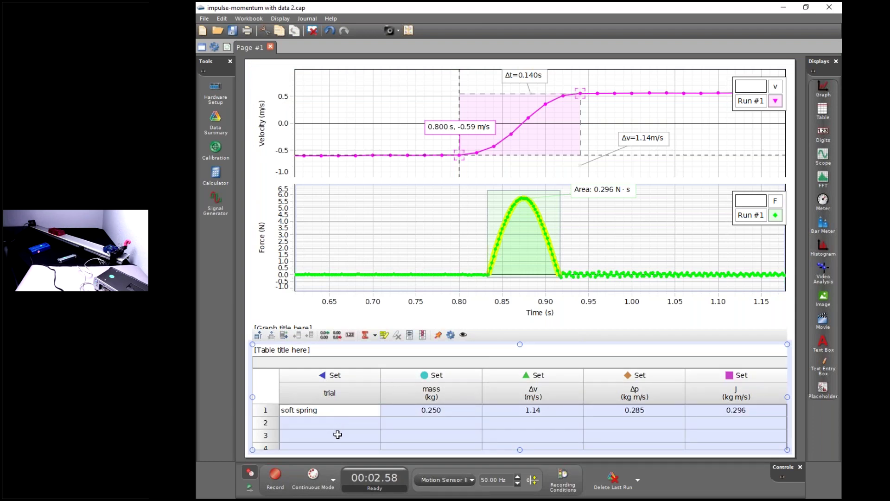
{"action": "key", "text": "alt+Tab"}
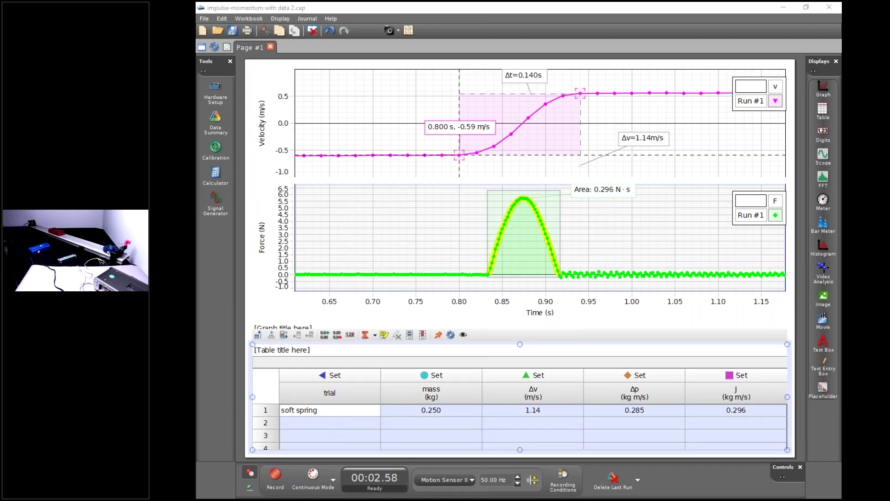
{"action": "left_click_drag", "start_coordinate": [842, 43], "coordinate": [564, 43]}
{"action": "double_click", "coordinate": [564, 44]}
{"action": "left_click", "coordinate": [233, 133]}
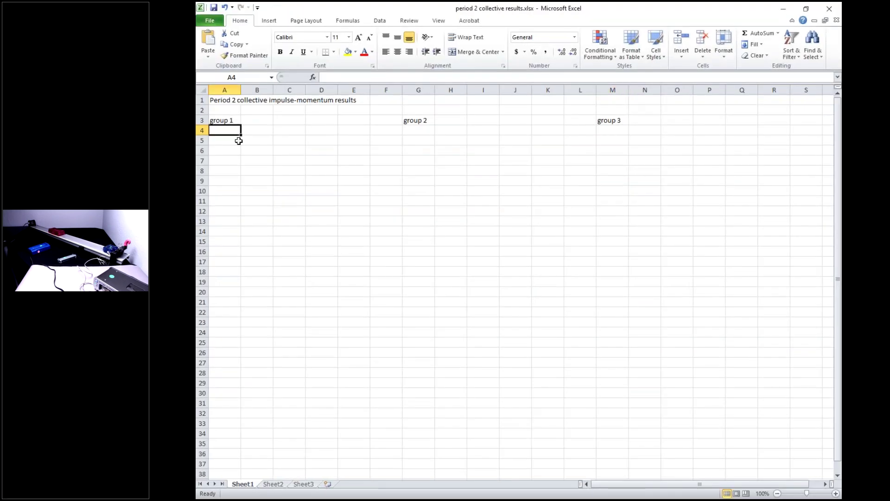
{"action": "key", "text": "ctrl+v"}
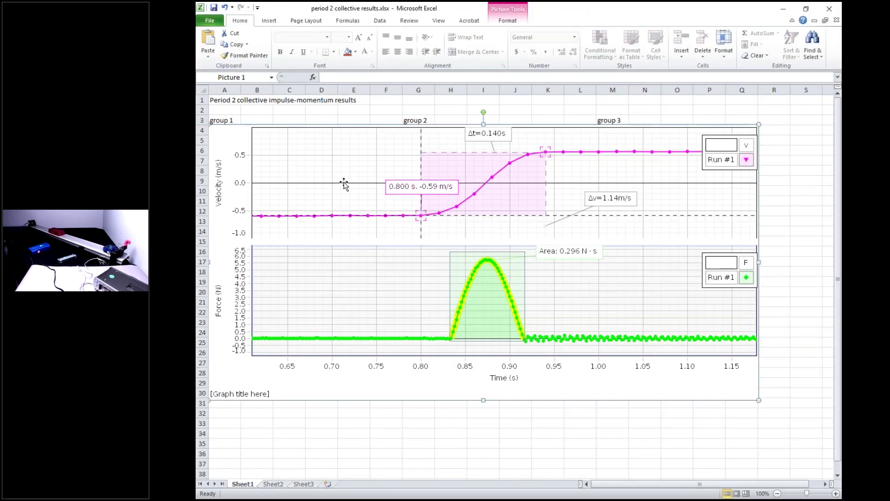
{"action": "key", "text": "ctrl+z"}
{"action": "key", "text": "alt+Tab"}
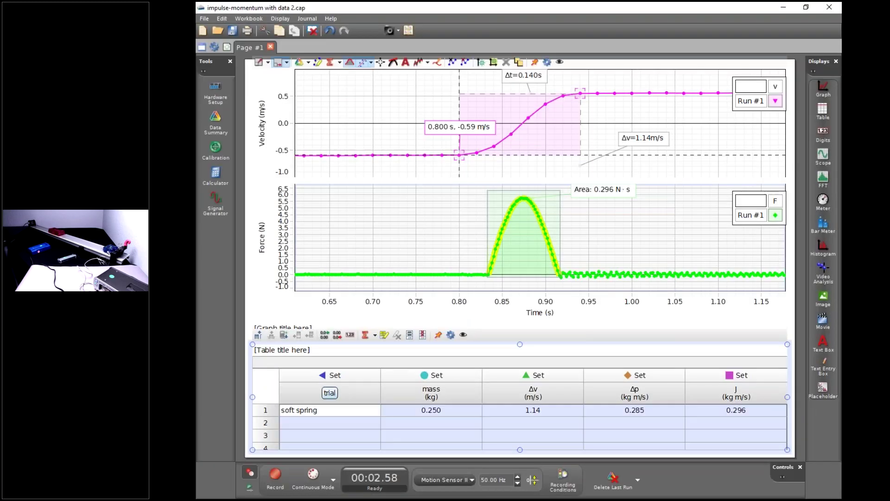
Copy the entire trial table and paste it at cell A4 under group 1 in the Excel workbook
{"action": "left_click", "coordinate": [336, 417]}
{"action": "key", "text": "ctrl+a"}
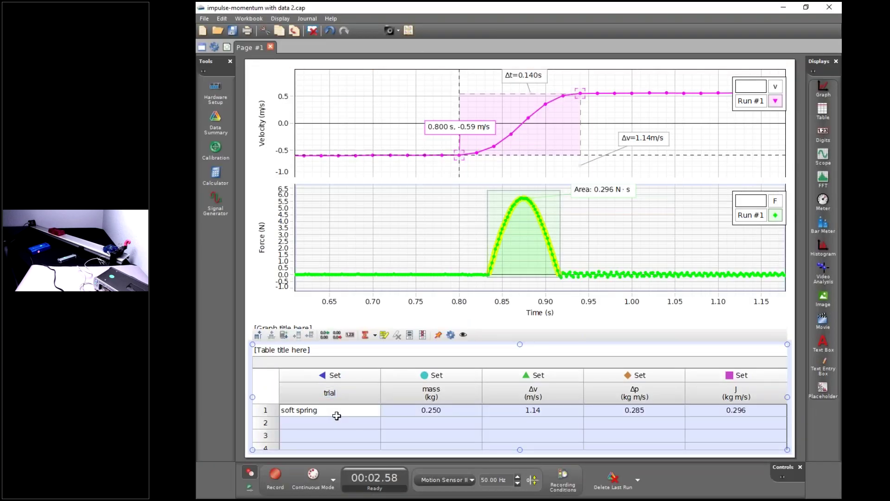
{"action": "key", "text": "ctrl+c"}
{"action": "key", "text": "alt+Tab"}
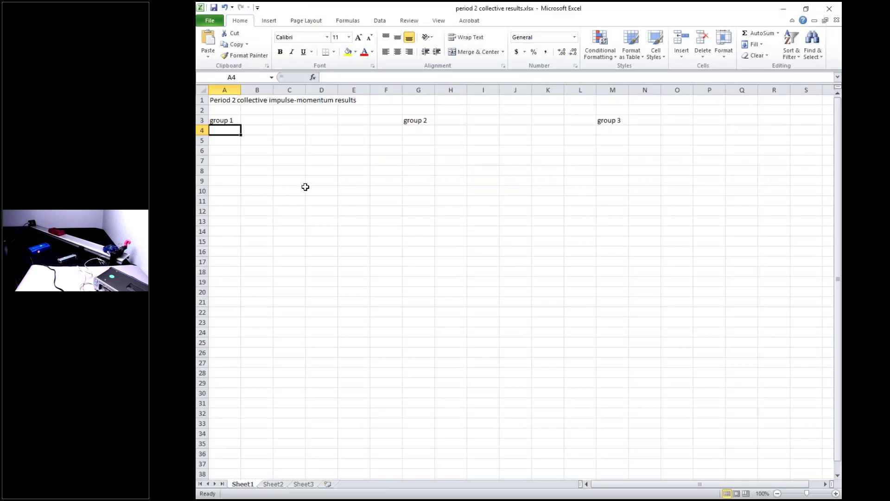
{"action": "key", "text": "ctrl+v"}
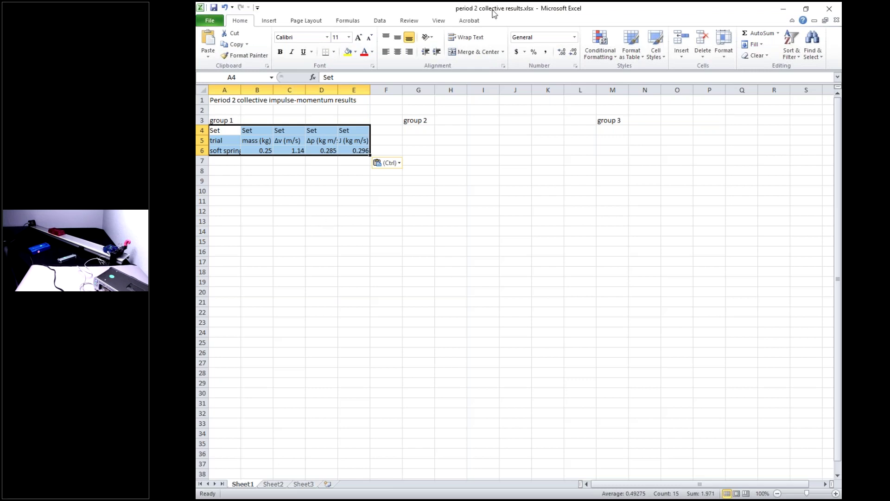
{"action": "left_click", "coordinate": [792, 10]}
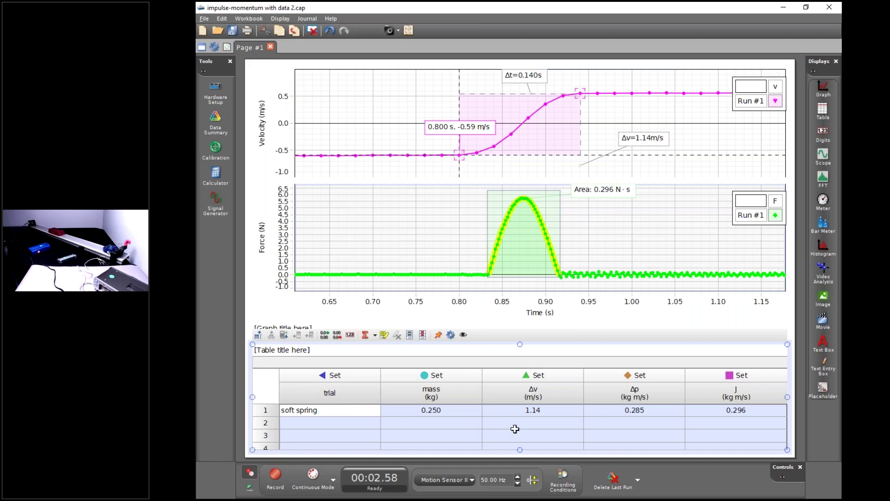
Start a new experiment in Capstone and connect the available wireless Pressure sensor
{"action": "left_click", "coordinate": [204, 19]}
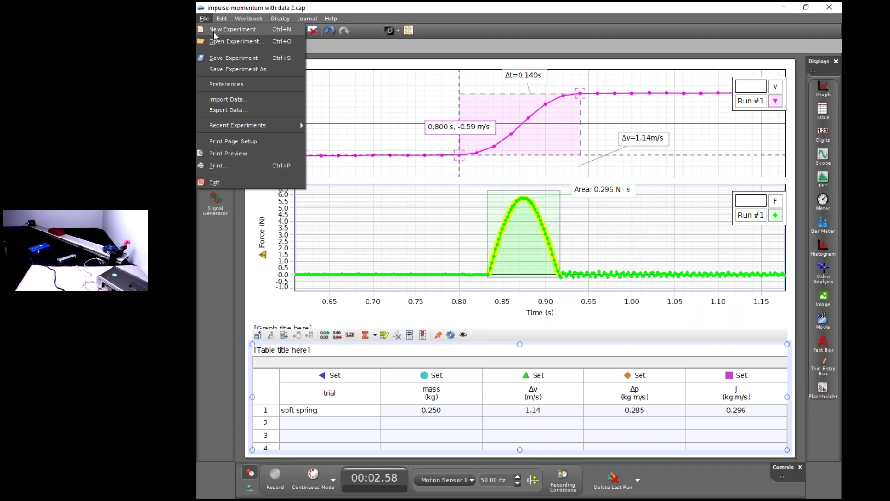
{"action": "left_click", "coordinate": [212, 37]}
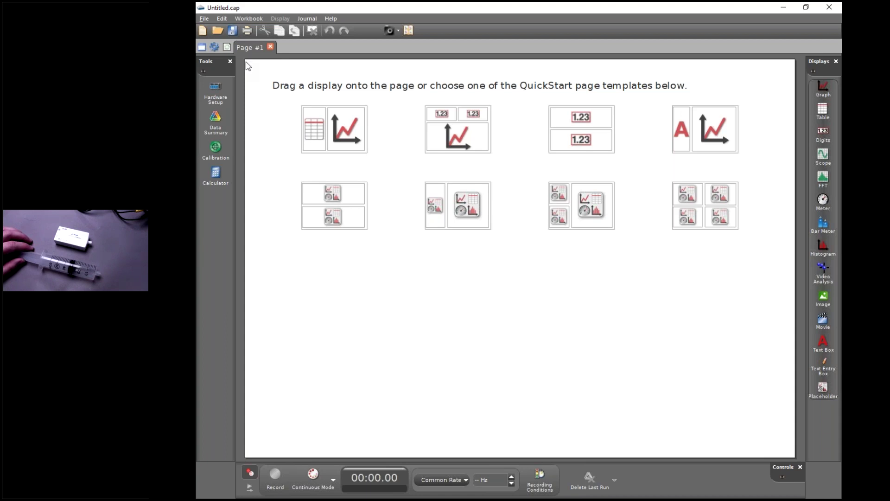
{"action": "left_click", "coordinate": [222, 93]}
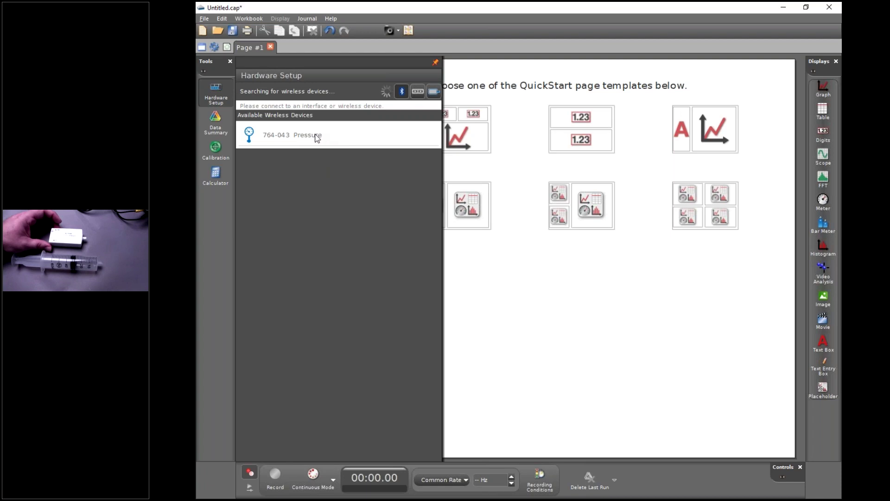
{"action": "left_click", "coordinate": [309, 141]}
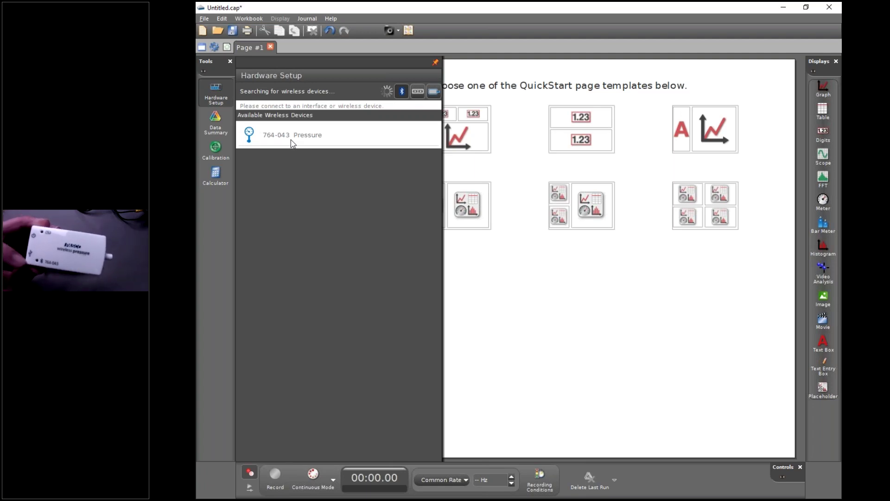
{"action": "left_click", "coordinate": [314, 136]}
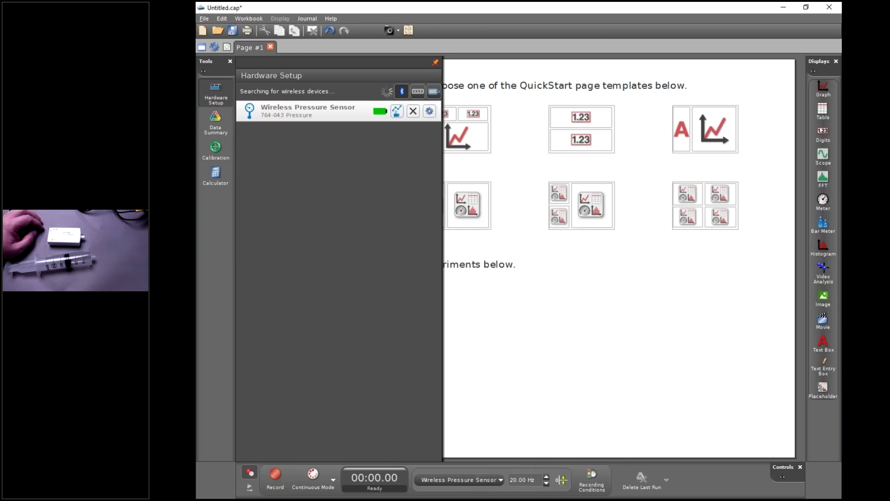
{"action": "left_click", "coordinate": [224, 101]}
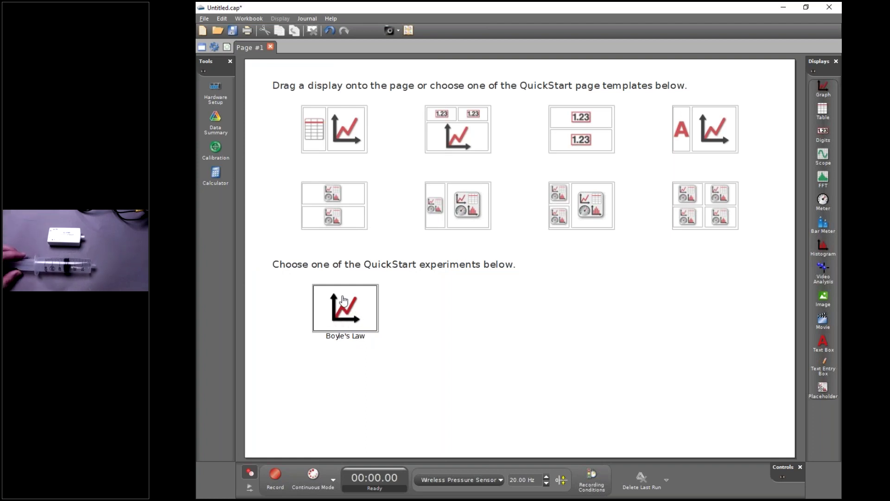
Apply the table-and-graph page template and fill rows 1 to 10 of the first column with 60 down to 15 in steps of 5
{"action": "left_click", "coordinate": [343, 136]}
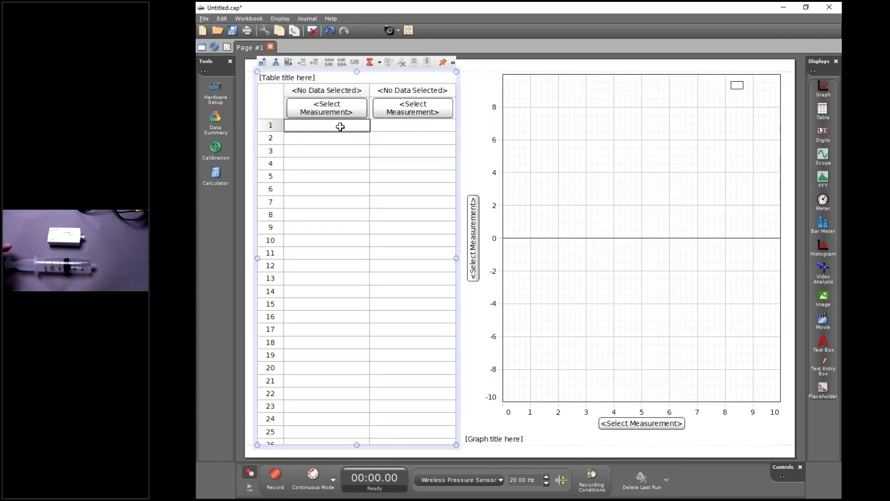
{"action": "type", "text": "60"}
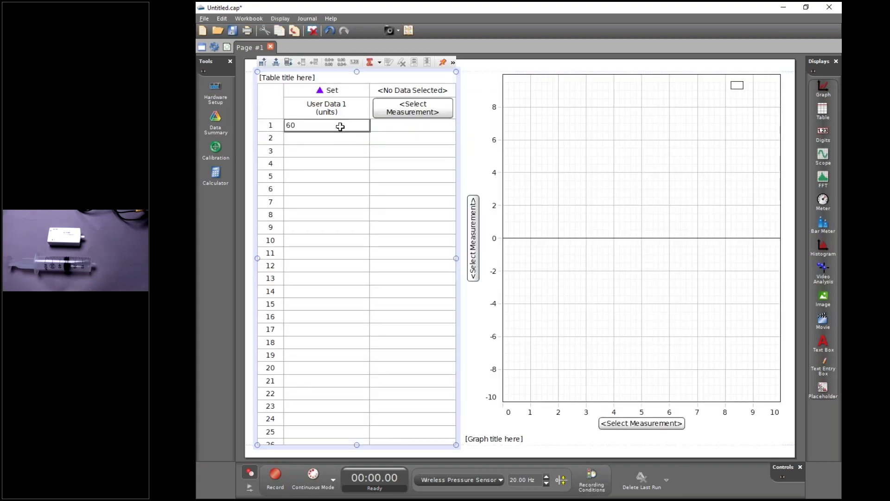
{"action": "key", "text": "Return"}
{"action": "type", "text": "55"}
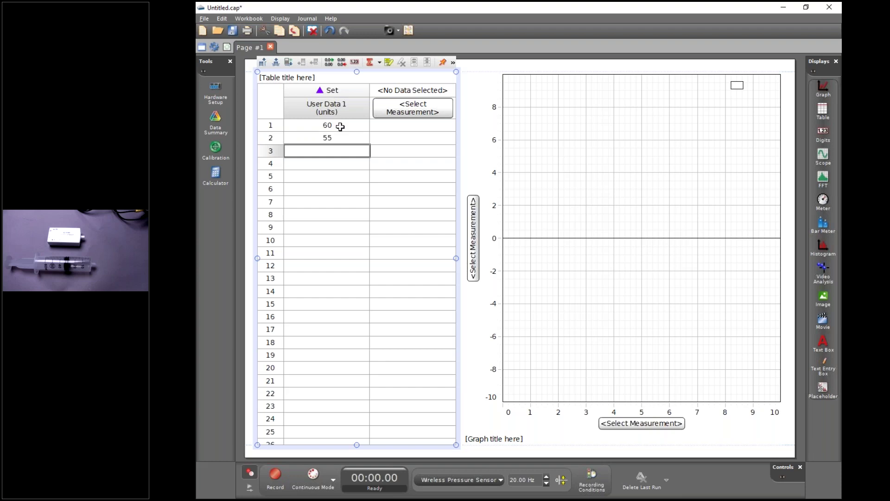
{"action": "type", "text": "50"}
{"action": "key", "text": "Return"}
{"action": "type", "text": "45"}
{"action": "key", "text": "Return"}
{"action": "type", "text": "4"}
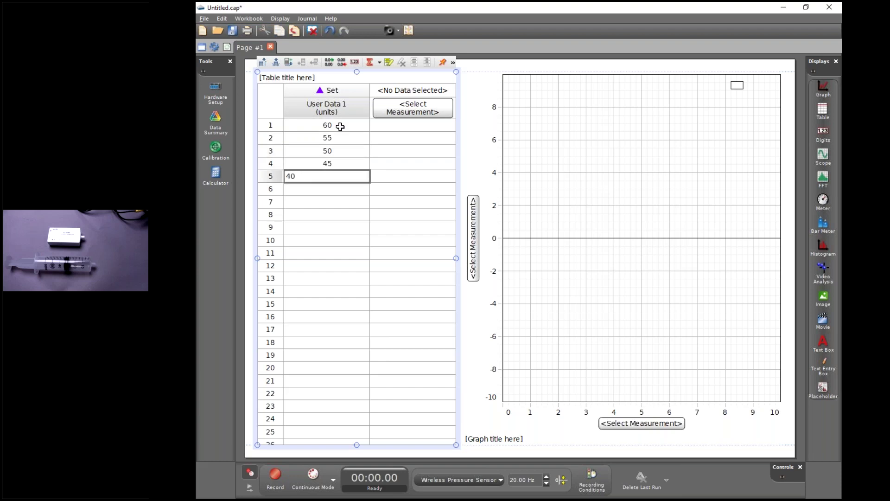
{"action": "type", "text": "0"}
{"action": "key", "text": "Return"}
{"action": "type", "text": "35"}
{"action": "key", "text": "Return"}
{"action": "type", "text": "30"}
{"action": "key", "text": "Return"}
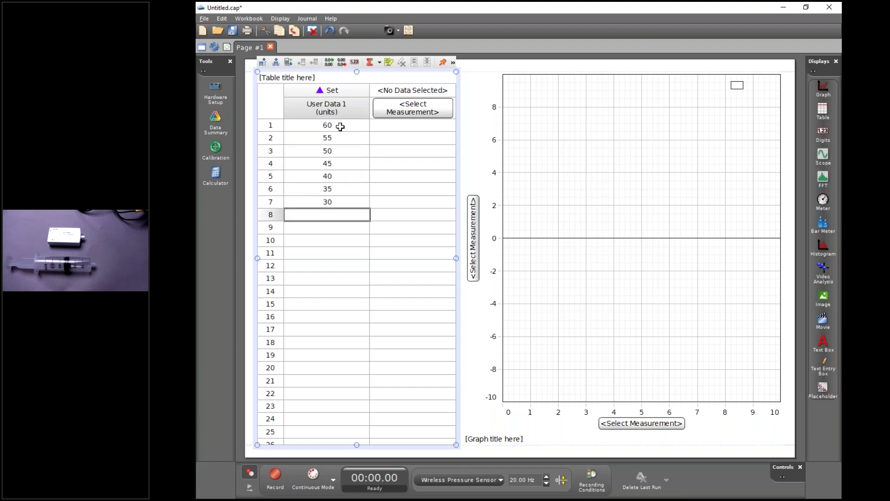
{"action": "type", "text": "25"}
{"action": "key", "text": "Return"}
{"action": "type", "text": "20"}
{"action": "key", "text": "Return"}
{"action": "type", "text": "15"}
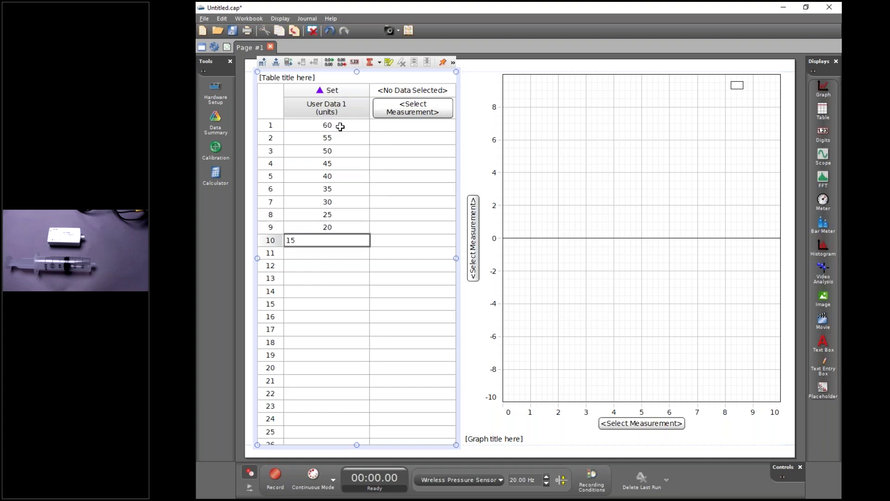
{"action": "key", "text": "Return"}
Rename the user data column heading to Volume and set its units to mL
{"action": "left_click", "coordinate": [336, 111]}
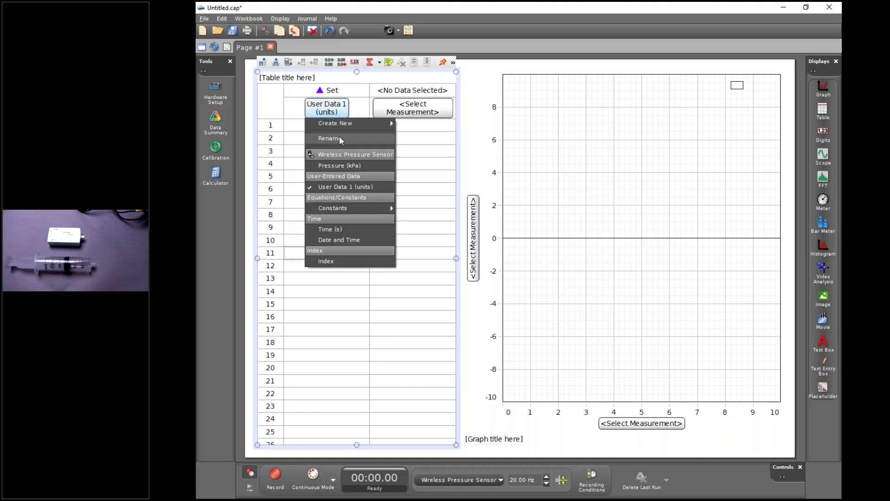
{"action": "left_click", "coordinate": [356, 151]}
{"action": "type", "text": "C"}
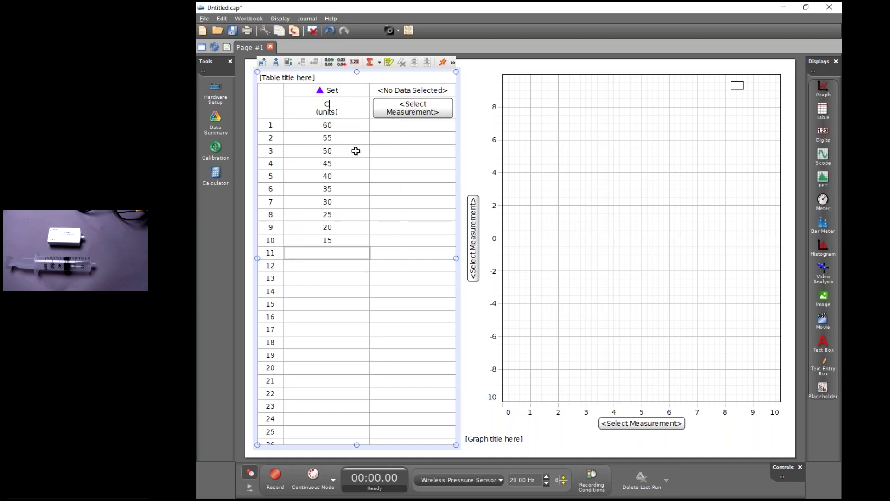
{"action": "type", "text": "olume"}
{"action": "key", "text": "Tab"}
{"action": "type", "text": "m"}
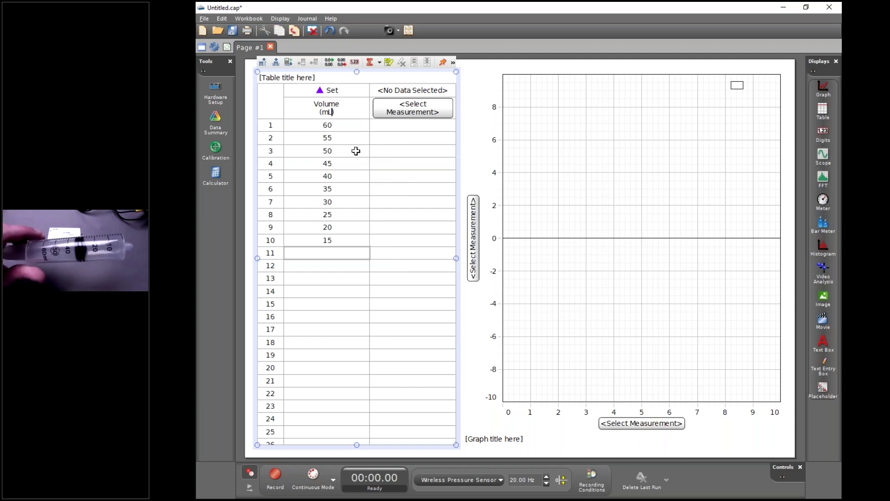
Assign Pressure (kPa) to the second table column and the graph's vertical axis, and Volume (mL) to the horizontal axis
{"action": "left_click", "coordinate": [410, 116]}
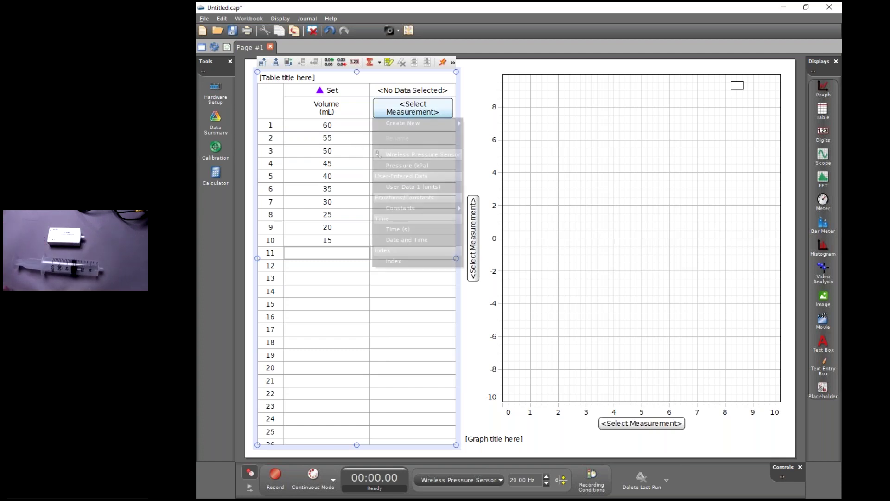
{"action": "left_click", "coordinate": [408, 165]}
{"action": "left_click", "coordinate": [473, 238]}
{"action": "left_click", "coordinate": [473, 239]}
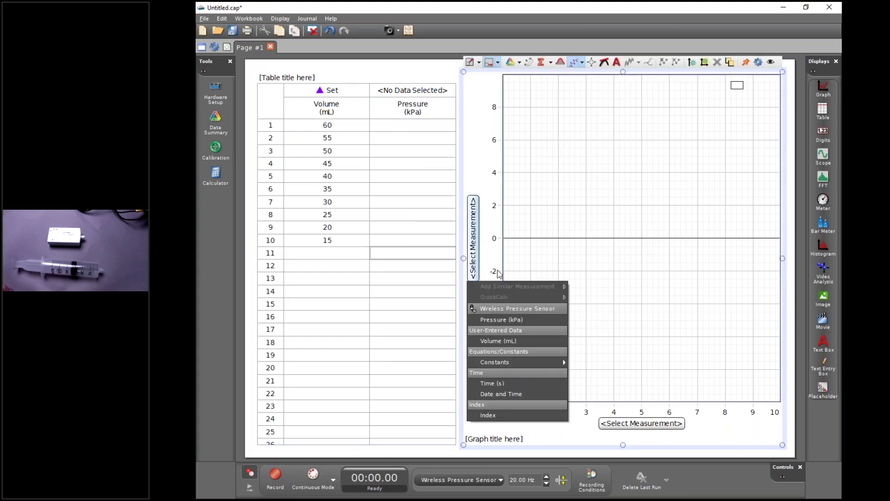
{"action": "left_click", "coordinate": [502, 319]}
{"action": "left_click", "coordinate": [635, 423]}
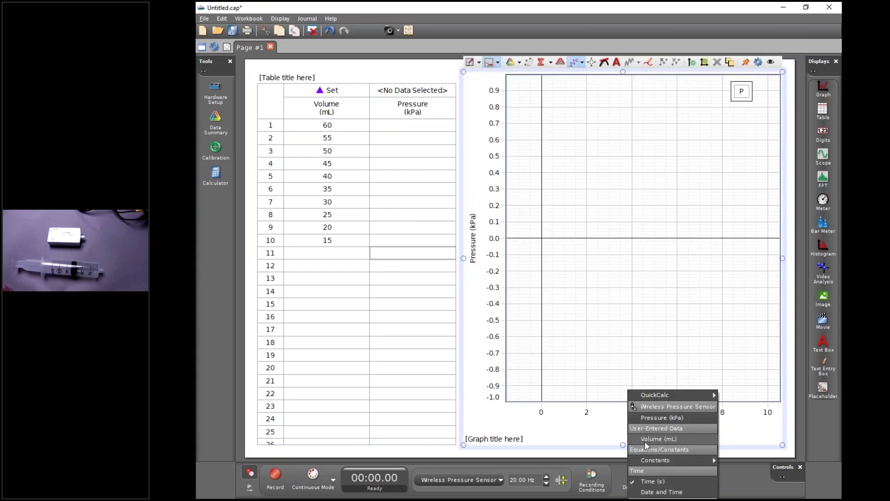
{"action": "left_click", "coordinate": [644, 439]}
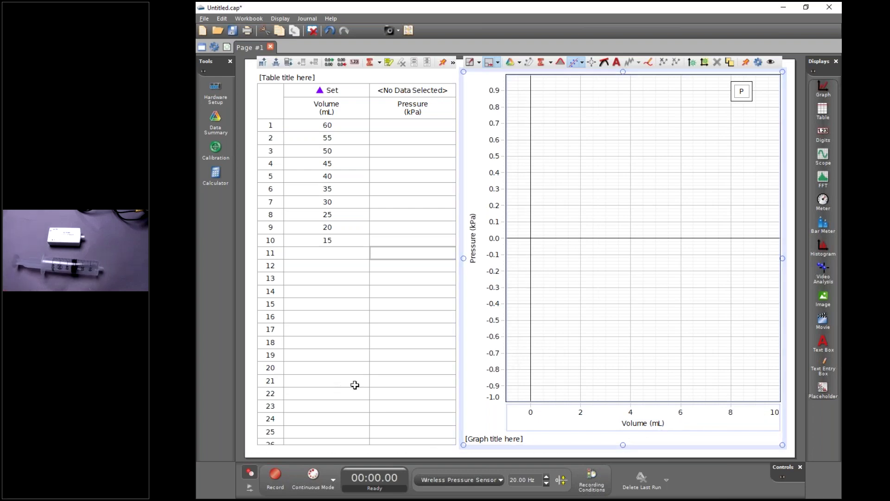
Record a brief pressure run in Continuous Mode, stop it, and undo the run
{"action": "left_click", "coordinate": [276, 474]}
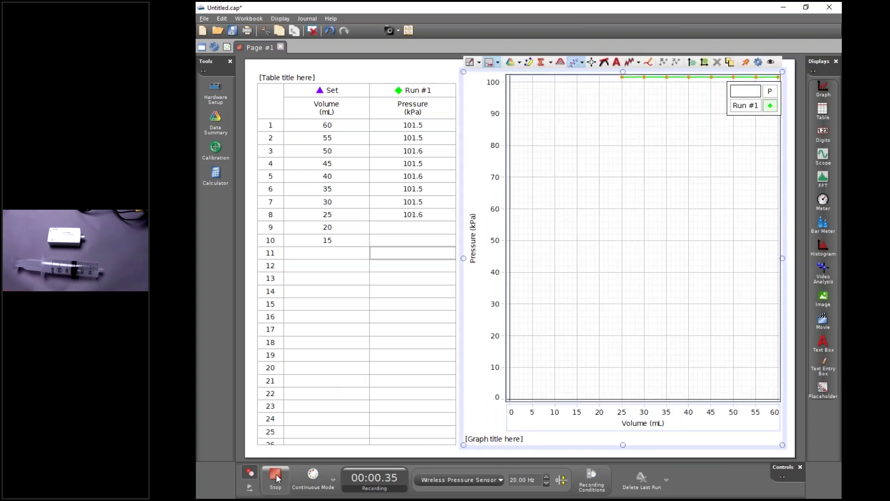
{"action": "left_click", "coordinate": [276, 474]}
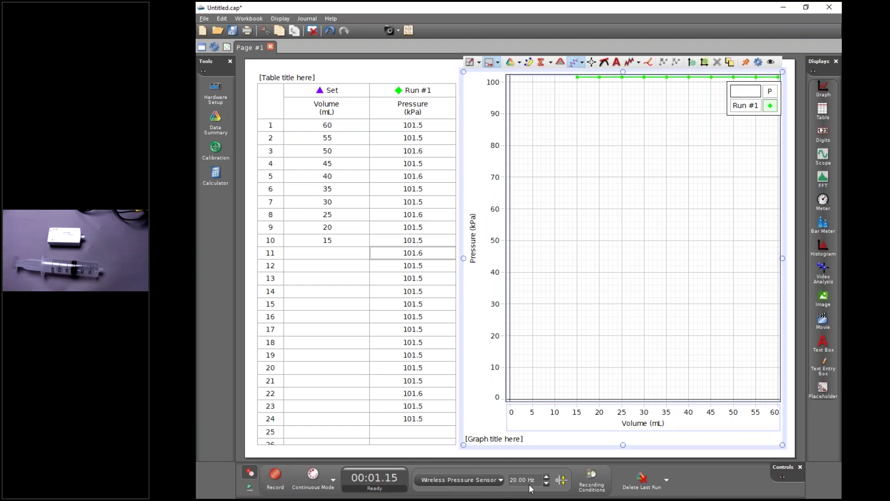
{"action": "key", "text": "ctrl+z"}
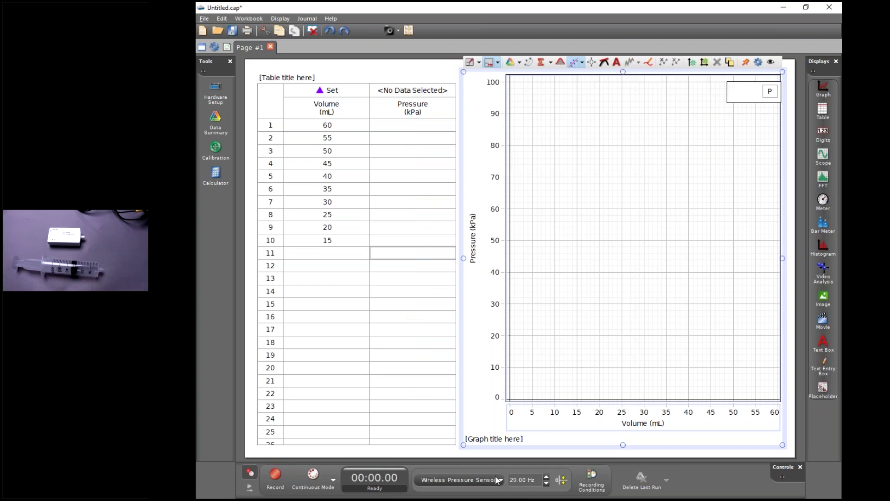
Switch the sampling to Keep Mode and start previewing the pressure readings
{"action": "left_click", "coordinate": [332, 477]}
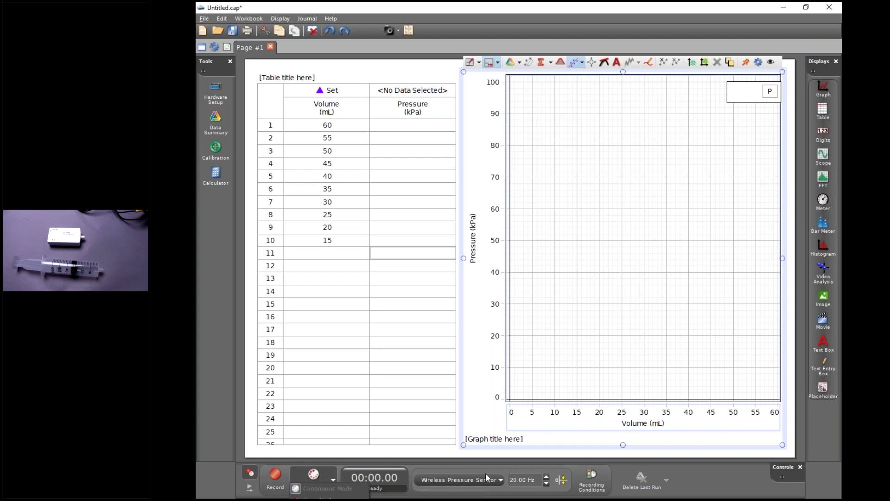
{"action": "left_click", "coordinate": [330, 497]}
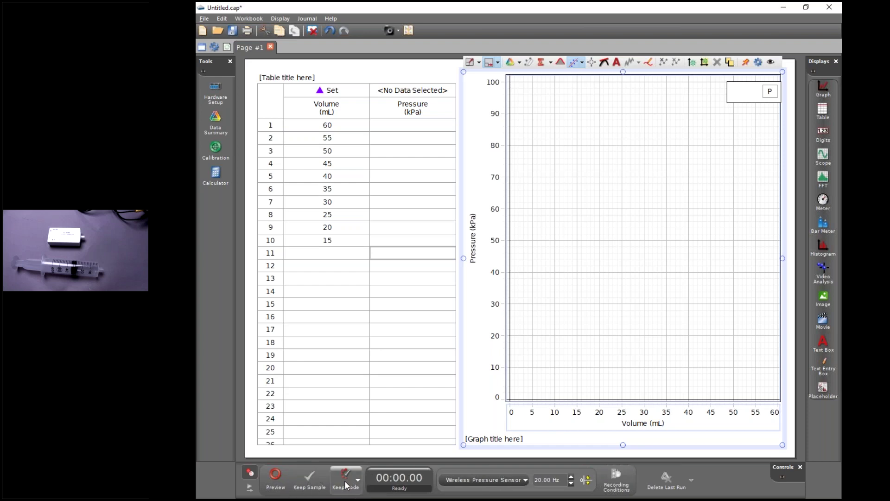
{"action": "left_click", "coordinate": [278, 482]}
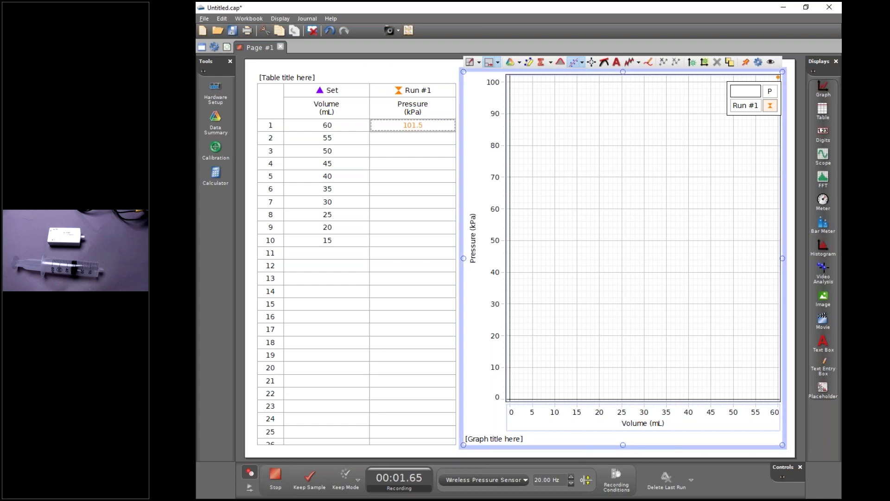
Keep a pressure sample for each syringe volume of 60, 55, 50, 45 and 40 mL
{"action": "mouse_move", "coordinate": [421, 128]}
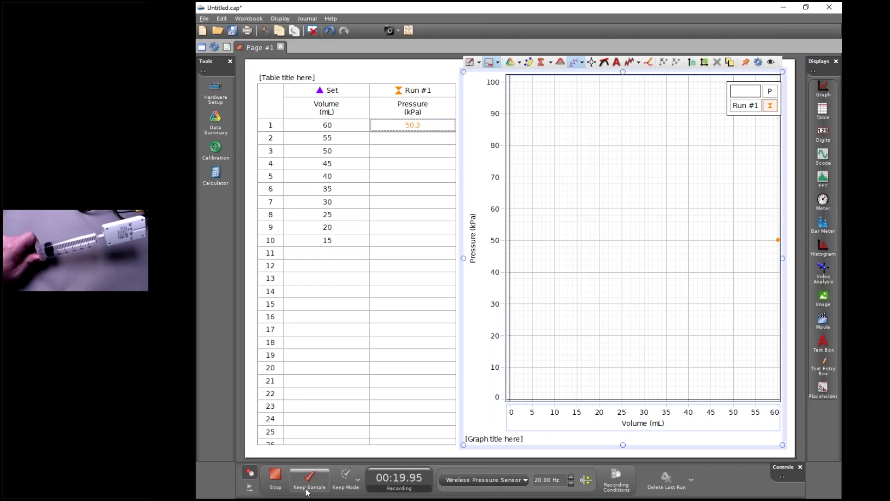
{"action": "left_click", "coordinate": [309, 482]}
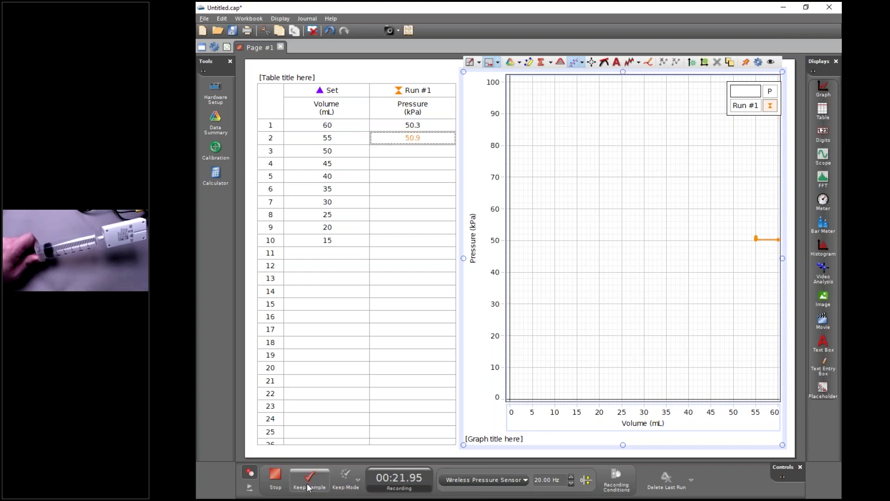
{"action": "left_click", "coordinate": [309, 484]}
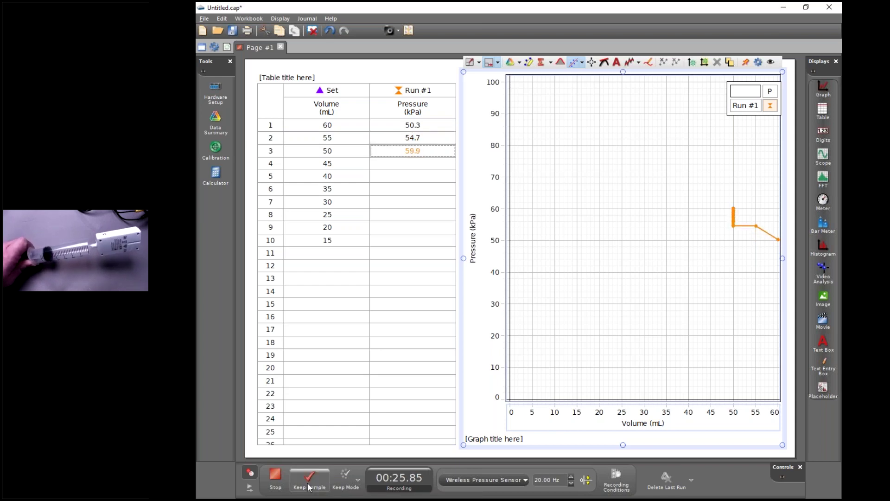
{"action": "left_click", "coordinate": [309, 484]}
{"action": "left_click", "coordinate": [309, 484]}
{"action": "left_click", "coordinate": [309, 484]}
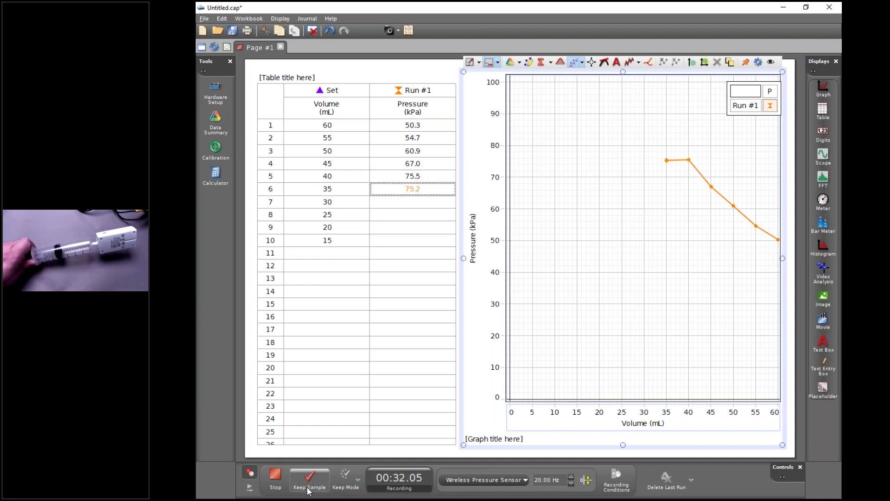
Keep a pressure sample for 35 mL, return to that row, and retake its reading
{"action": "left_click", "coordinate": [310, 484]}
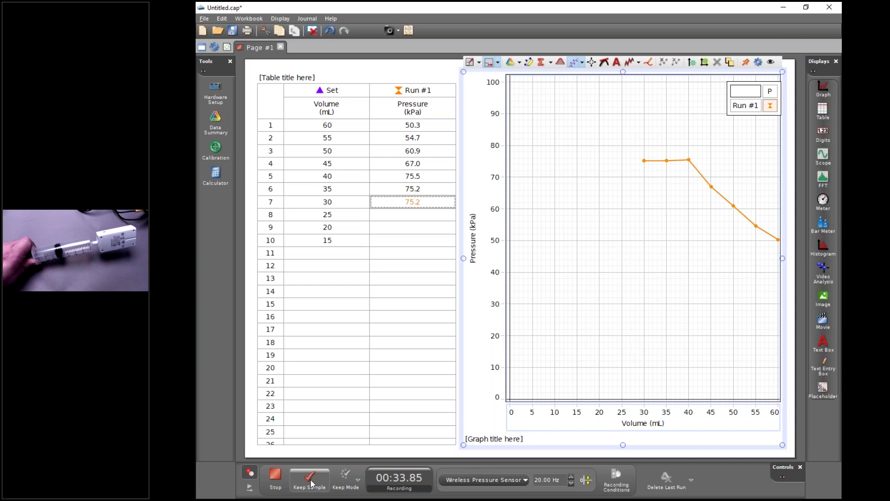
{"action": "double_click", "coordinate": [425, 190]}
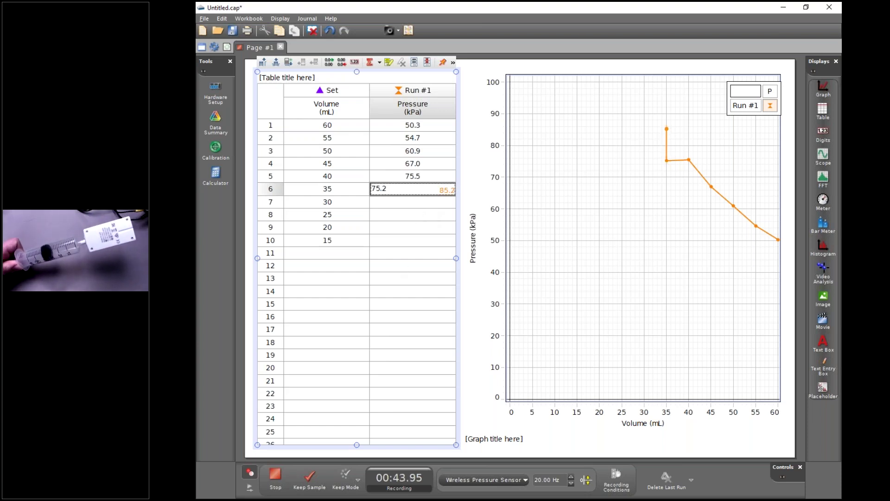
{"action": "left_click", "coordinate": [310, 482]}
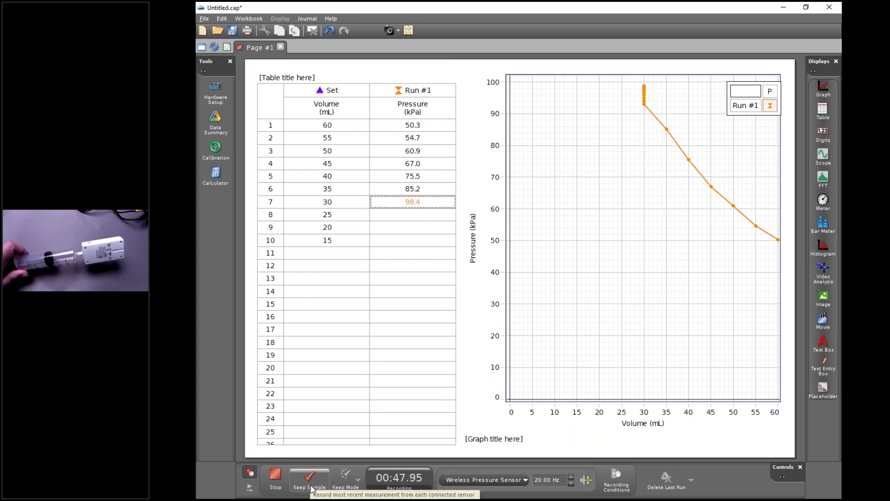
Keep a pressure sample for each of 30, 25, 20 and 15 mL, and stop recording
{"action": "left_click", "coordinate": [311, 485]}
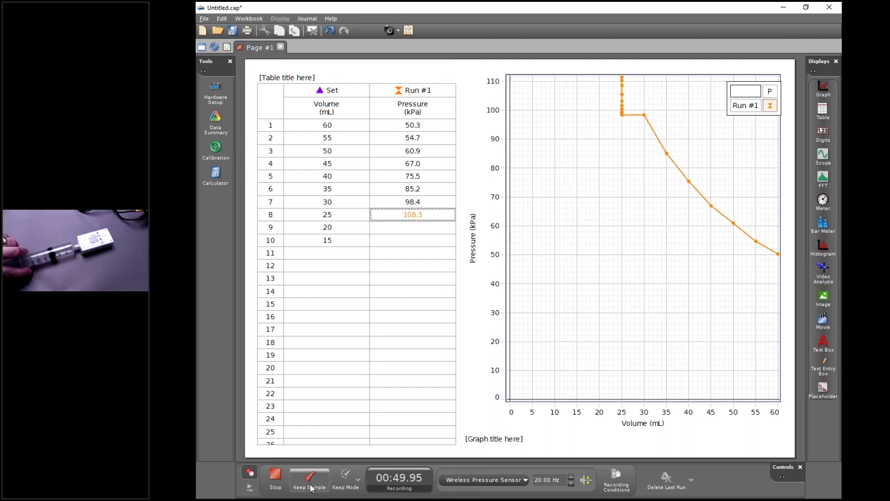
{"action": "left_click", "coordinate": [310, 485]}
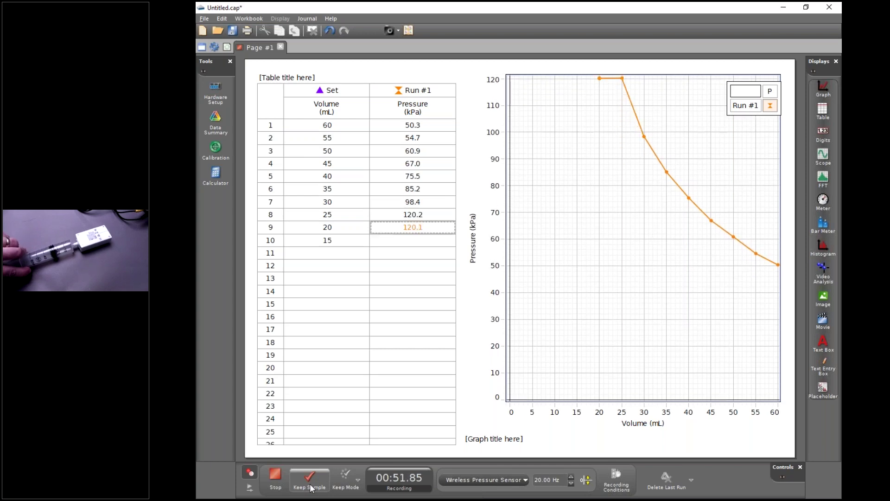
{"action": "left_click", "coordinate": [310, 485]}
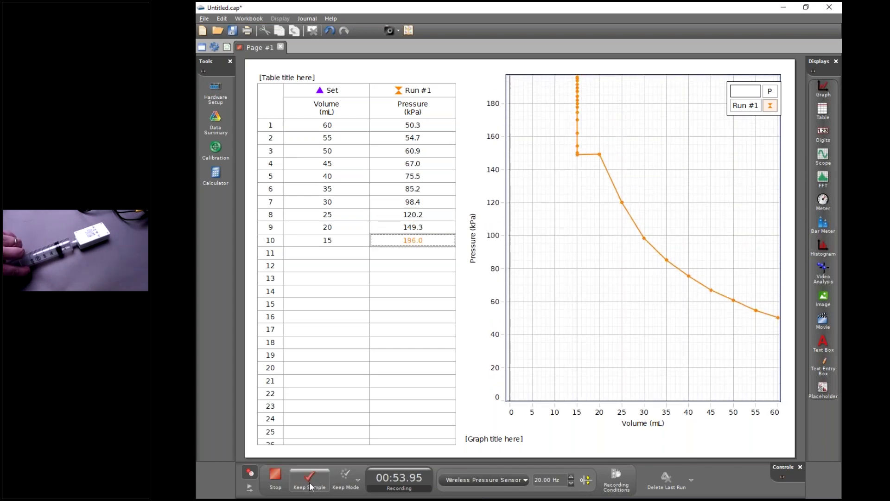
{"action": "left_click", "coordinate": [309, 487]}
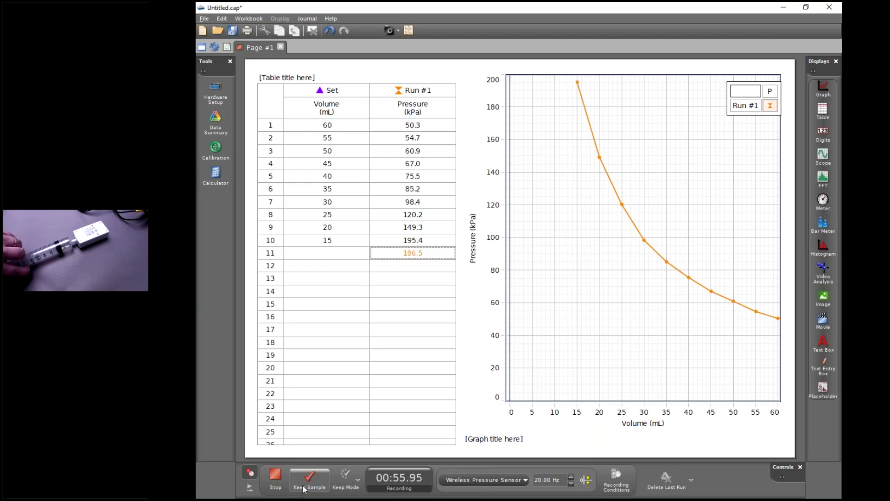
{"action": "left_click", "coordinate": [284, 479]}
Apply an Inverse (no offset) A/x + B curve fit to the pressure-volume graph
{"action": "left_click", "coordinate": [646, 279]}
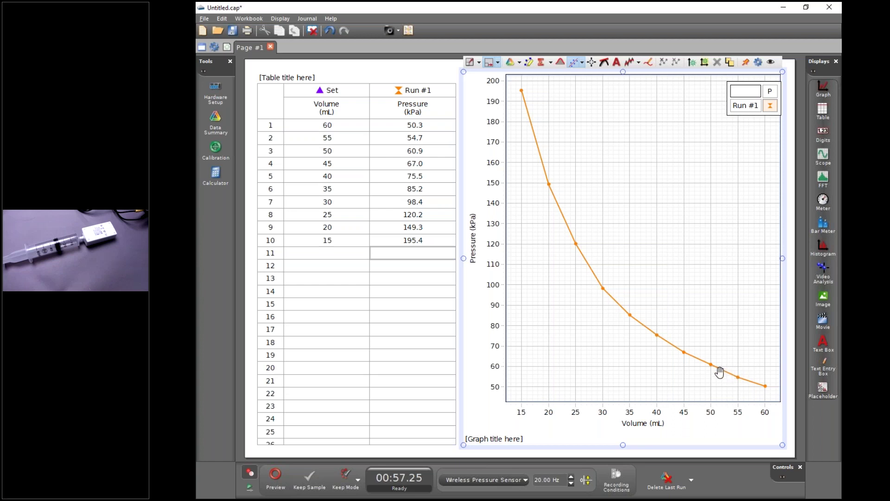
{"action": "left_click", "coordinate": [582, 63]}
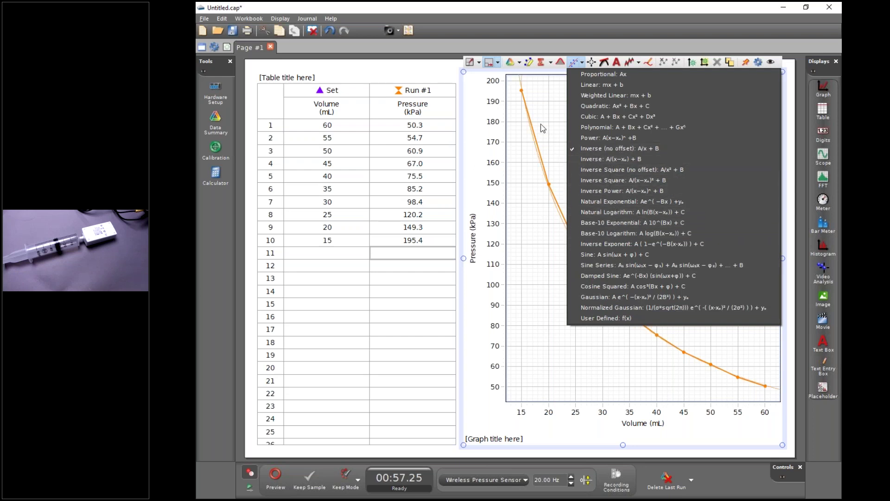
{"action": "left_click", "coordinate": [609, 148]}
Try an additional Inverse Square (no offset) fit on the graph, shift its result box, and remove that fit
{"action": "left_click", "coordinate": [583, 62]}
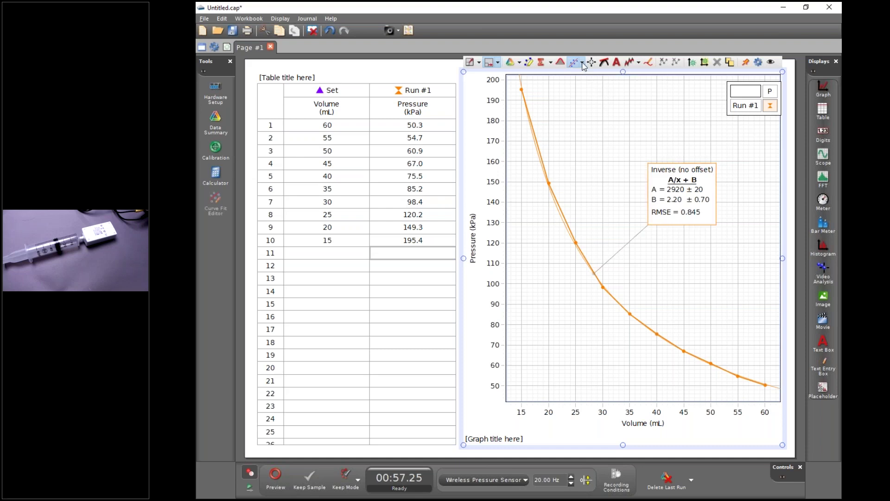
{"action": "left_click", "coordinate": [598, 171]}
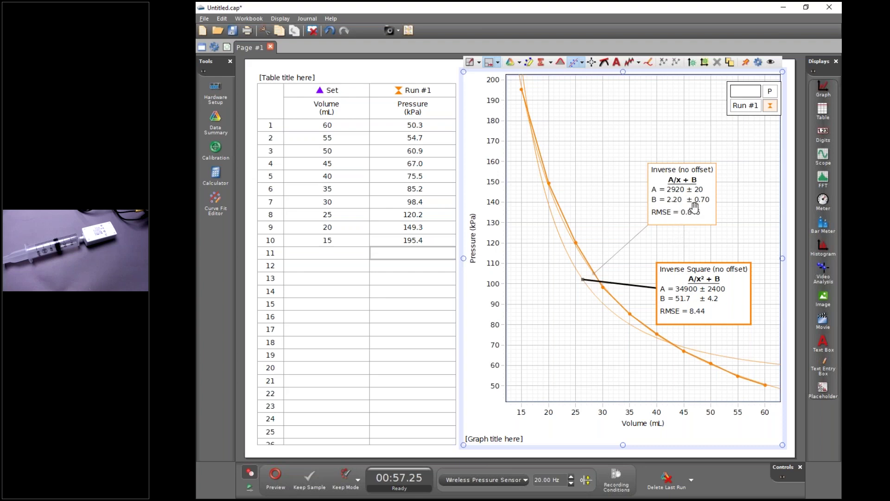
{"action": "left_click_drag", "start_coordinate": [704, 304], "coordinate": [708, 284]}
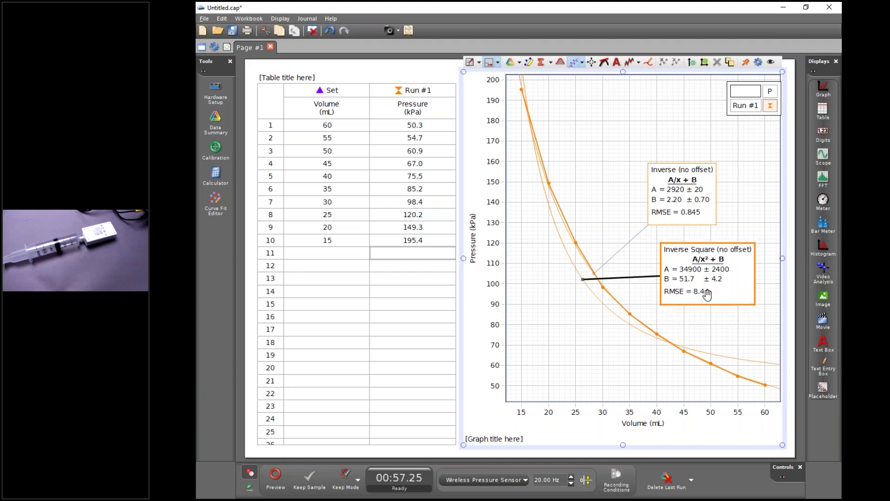
{"action": "left_click", "coordinate": [583, 62]}
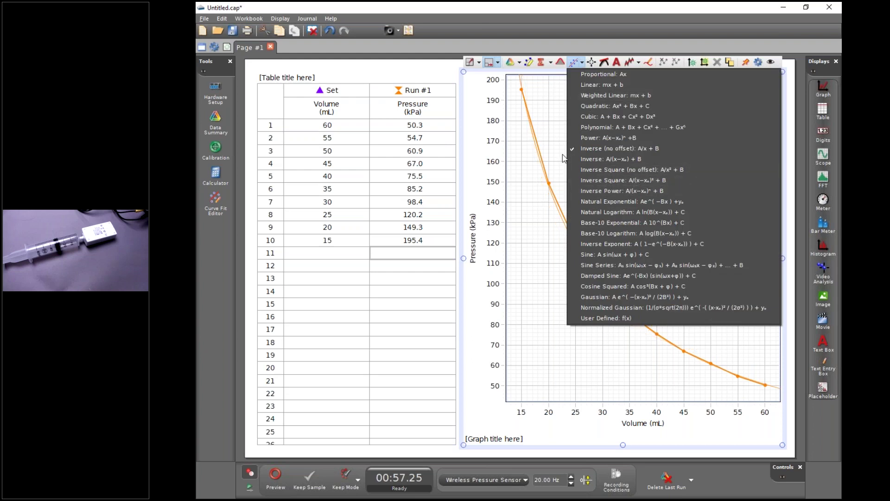
{"action": "left_click", "coordinate": [606, 169]}
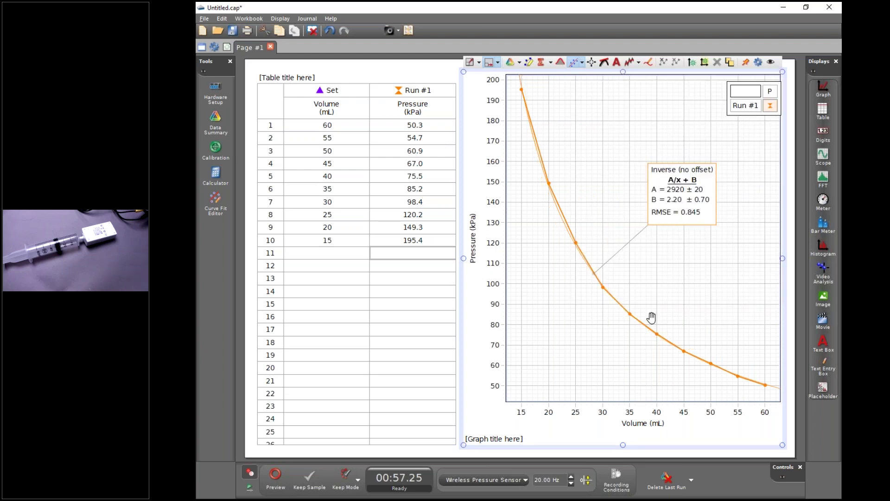
Reposition the inverse fit's result box and add a second graph below, plotting Pressure (kPa) against Volume (mL)
{"action": "left_click_drag", "start_coordinate": [670, 205], "coordinate": [656, 174]}
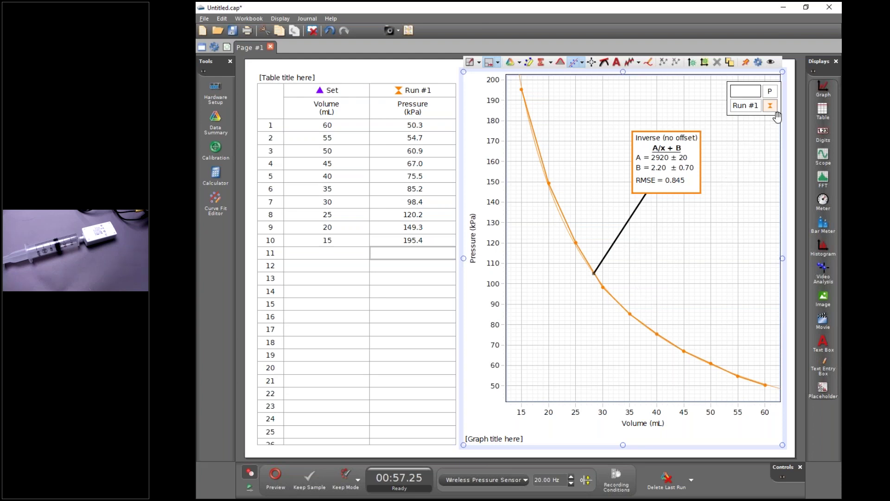
{"action": "left_click_drag", "start_coordinate": [824, 88], "coordinate": [626, 442]}
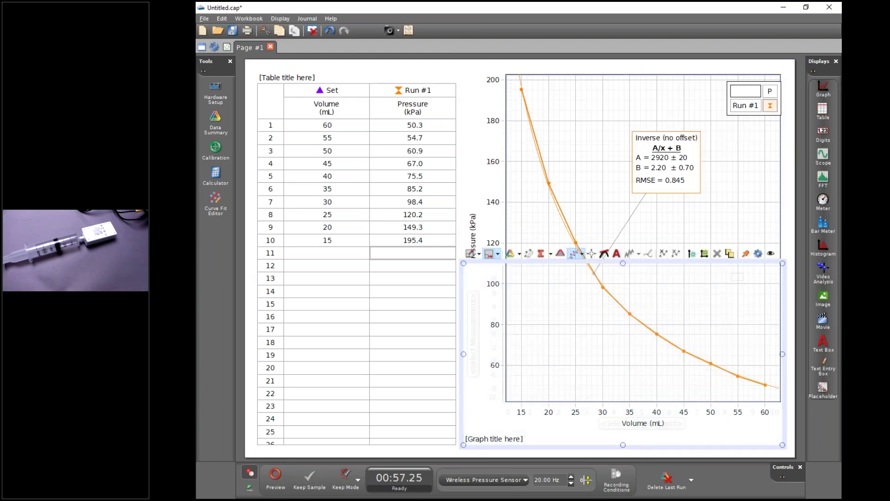
{"action": "left_click", "coordinate": [473, 334]}
{"action": "left_click", "coordinate": [501, 414]}
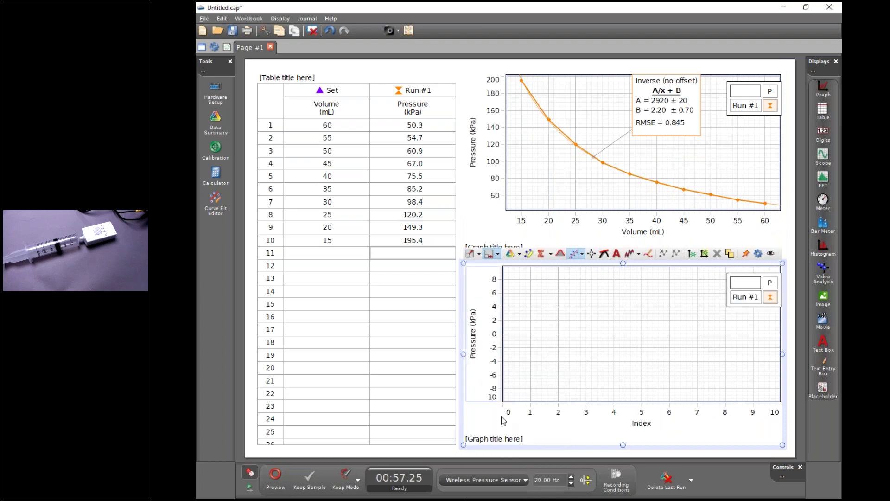
{"action": "left_click", "coordinate": [649, 424]}
{"action": "left_click", "coordinate": [654, 437]}
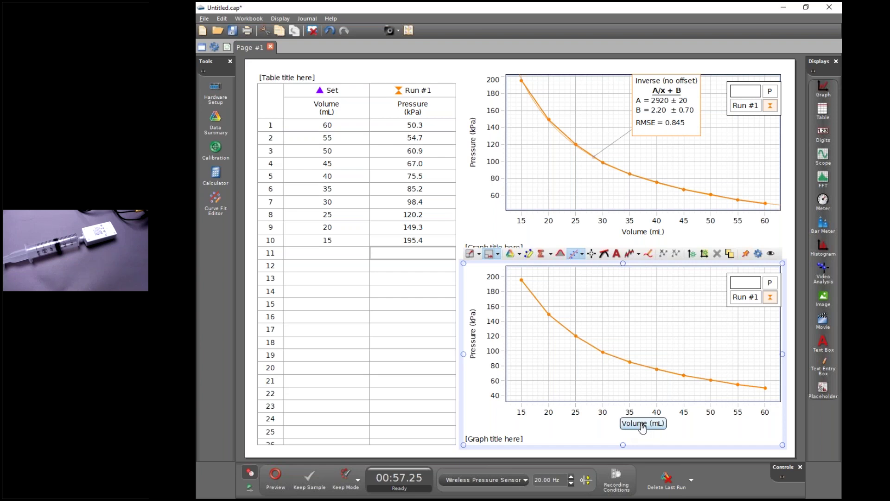
Apply the y⁻¹ QuickCalc to the lower graph's Volume axis and scale the graph to fit the data
{"action": "left_click", "coordinate": [642, 423]}
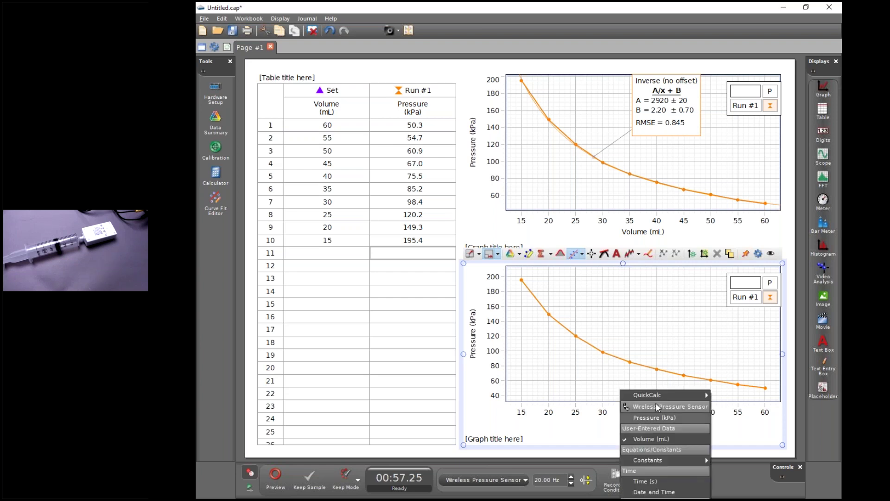
{"action": "mouse_move", "coordinate": [656, 396]}
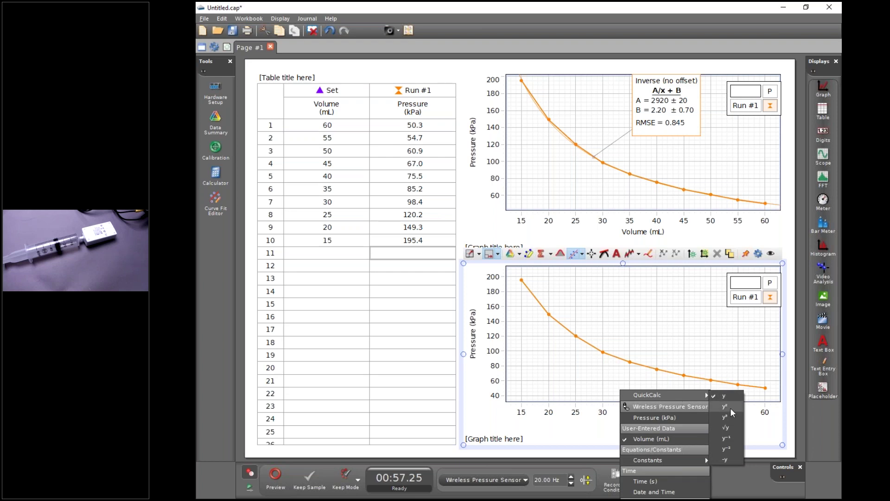
{"action": "left_click", "coordinate": [729, 438]}
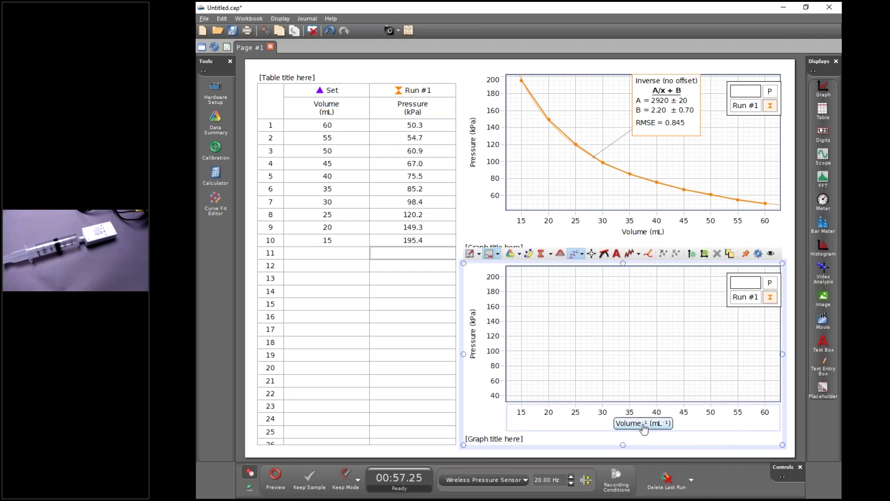
{"action": "left_click", "coordinate": [470, 254]}
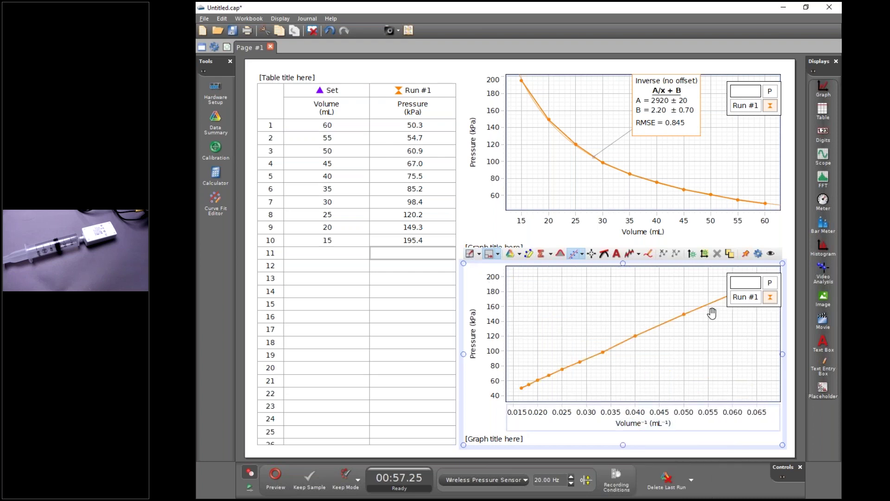
Move the lower graph's legend below the curve, apply a Linear mx + b fit, and reposition its result box clear of the data
{"action": "left_click_drag", "start_coordinate": [754, 281], "coordinate": [754, 365]}
{"action": "left_click", "coordinate": [771, 382]}
{"action": "left_click", "coordinate": [583, 255]}
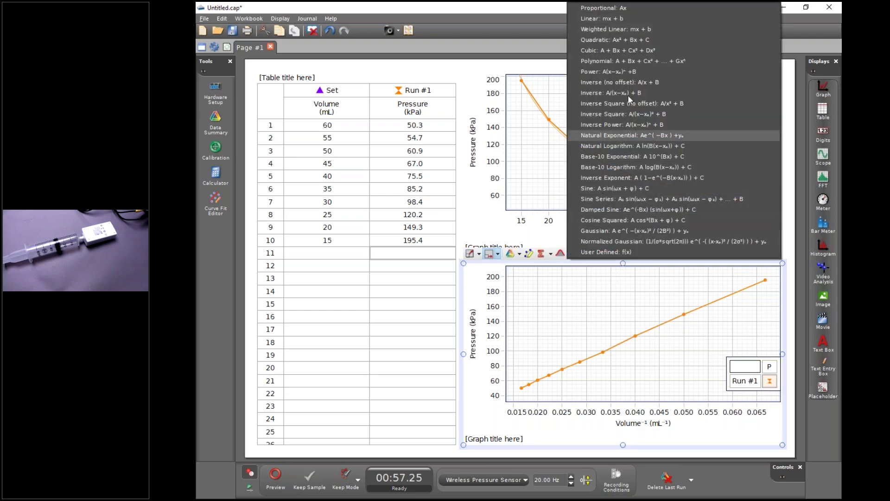
{"action": "left_click", "coordinate": [621, 19]}
{"action": "left_click_drag", "start_coordinate": [704, 297], "coordinate": [549, 287]}
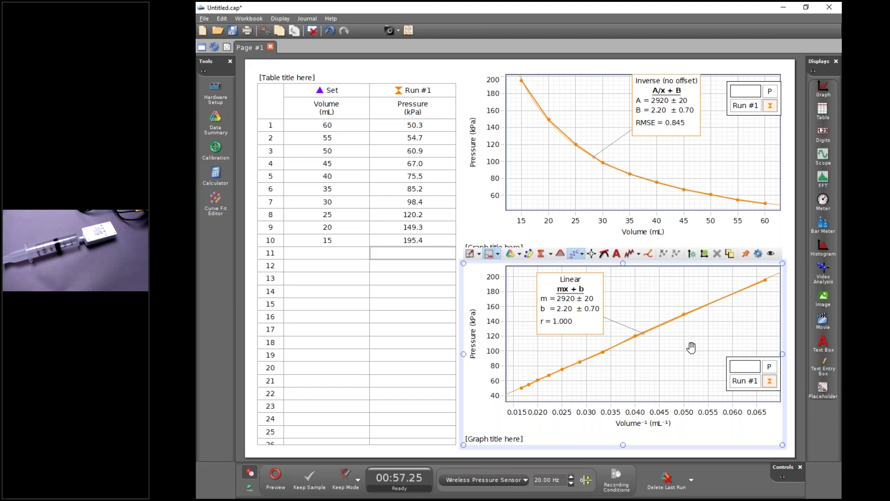
Save the experiment to the Desktop as "gas pressure and volume with data"
{"action": "left_click", "coordinate": [204, 19]}
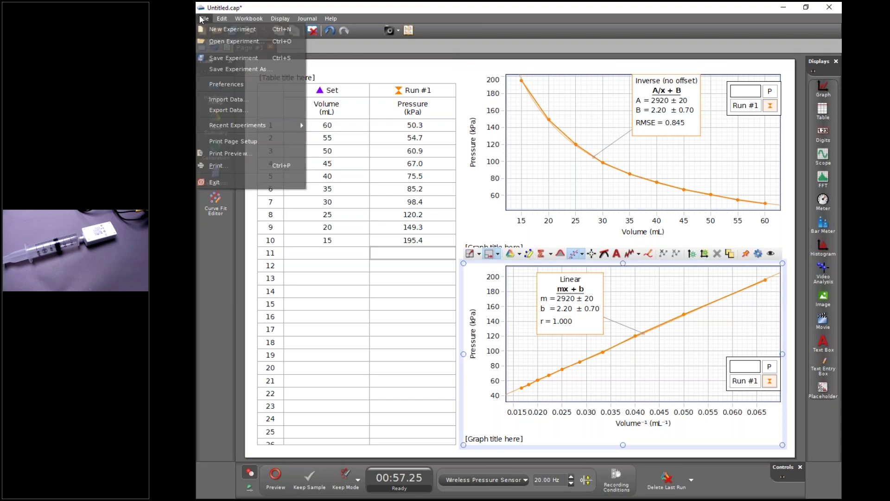
{"action": "left_click", "coordinate": [227, 60]}
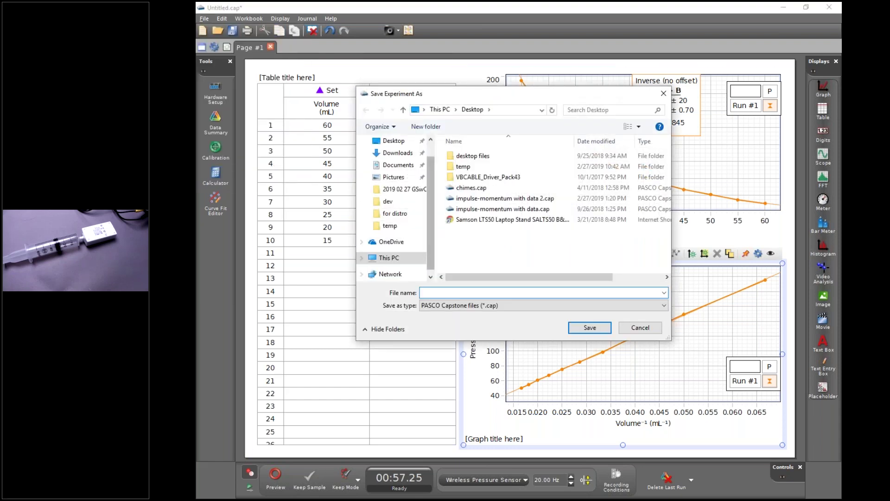
{"action": "type", "text": "gas pre"}
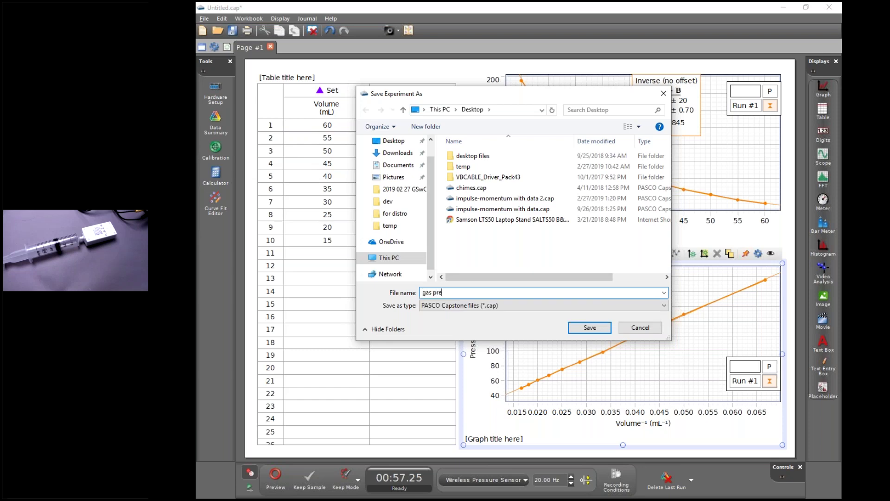
{"action": "type", "text": "ssure and volume with data"}
{"action": "key", "text": "Return"}
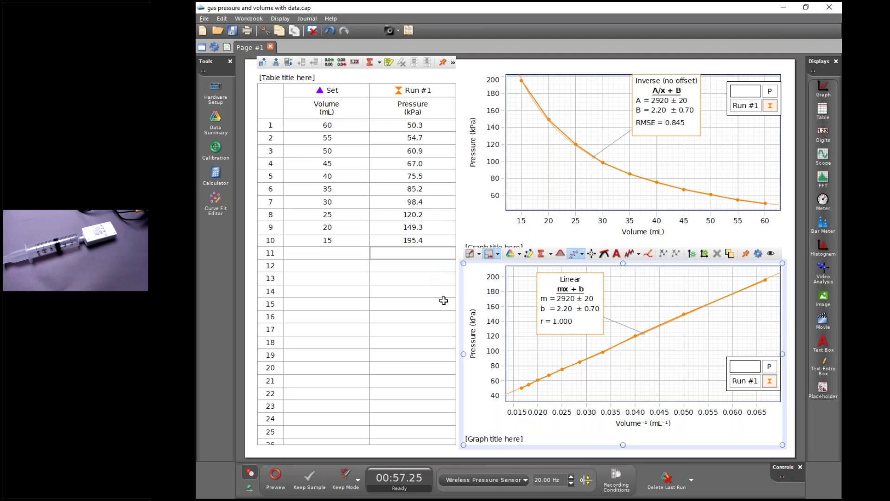
Remove the linear fit from the lower graph and the inverse fit from the upper graph, and delete all data runs
{"action": "left_click", "coordinate": [574, 306]}
{"action": "left_click", "coordinate": [583, 255]}
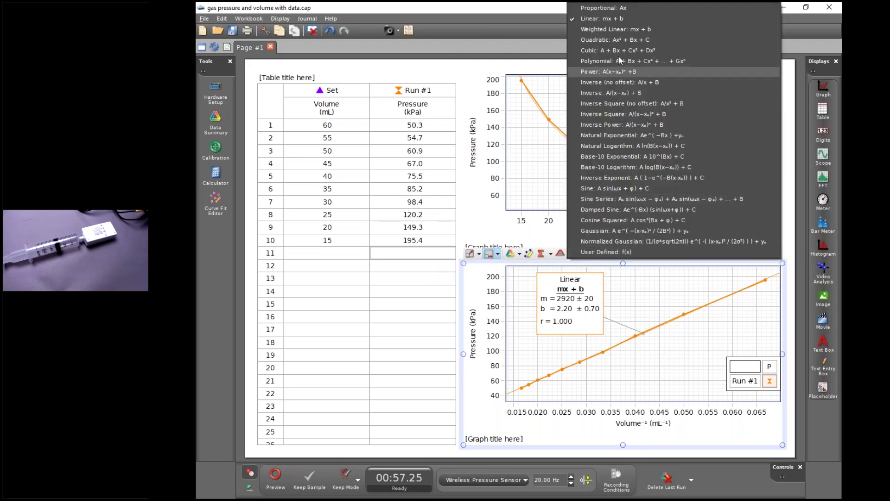
{"action": "left_click", "coordinate": [608, 19]}
{"action": "left_click", "coordinate": [582, 62]}
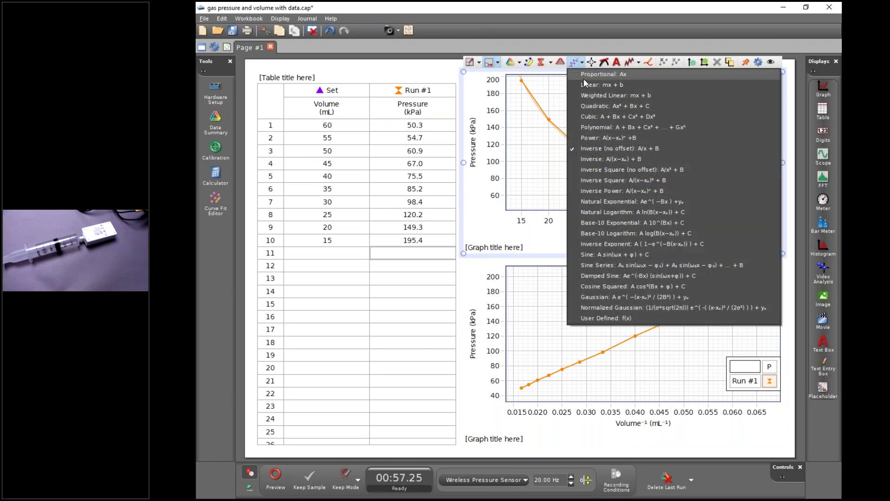
{"action": "left_click", "coordinate": [591, 148]}
{"action": "left_click", "coordinate": [557, 98]}
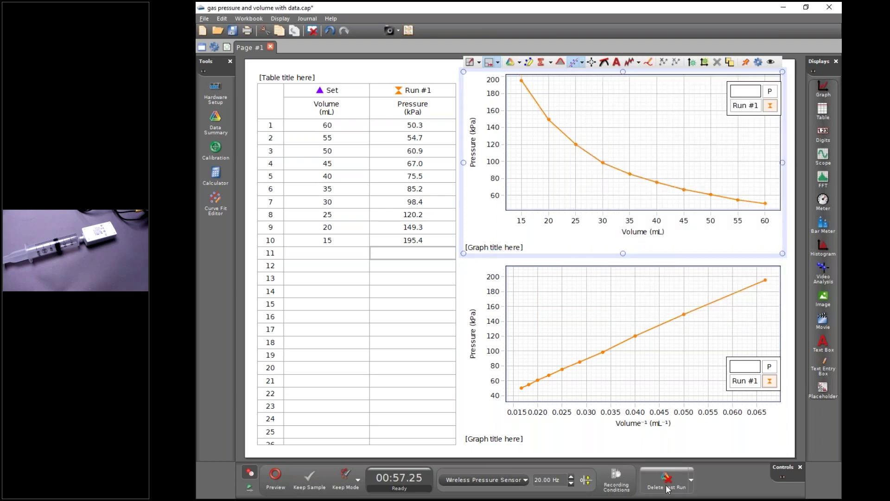
{"action": "left_click", "coordinate": [691, 481]}
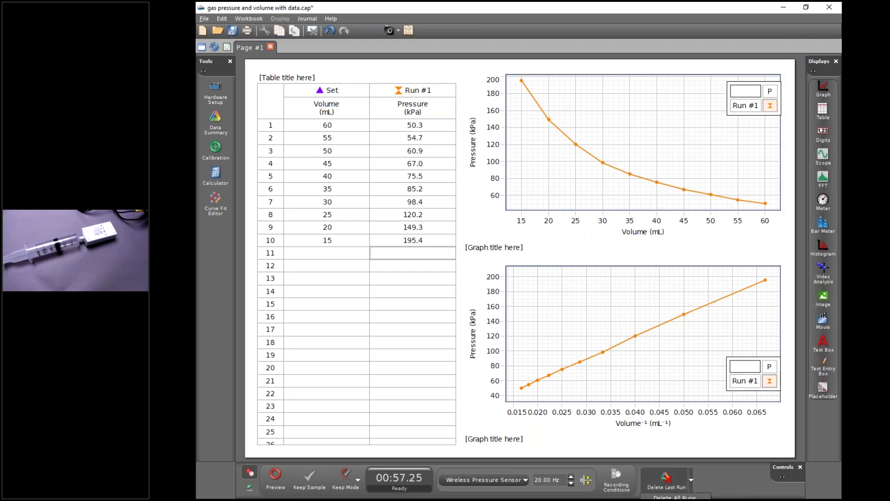
{"action": "left_click", "coordinate": [674, 497]}
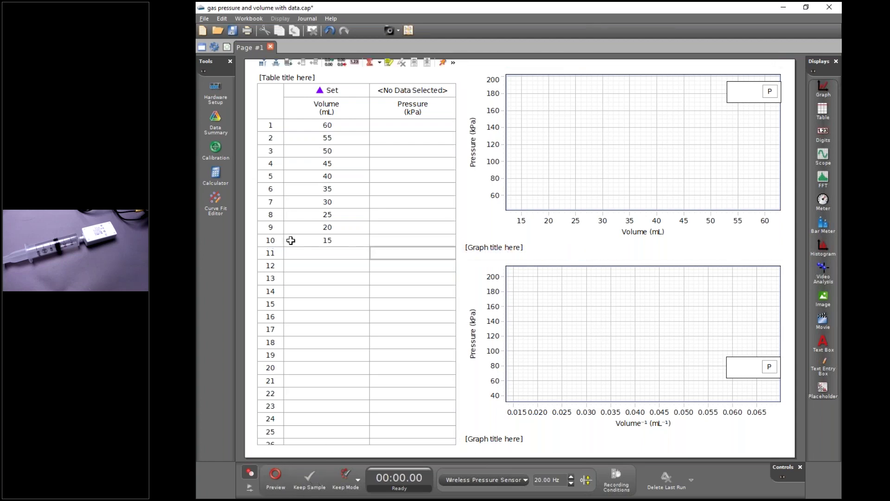
Save a separate copy of the experiment to the Desktop as "gas pressure and volume config.cap"
{"action": "left_click", "coordinate": [204, 20]}
{"action": "left_click", "coordinate": [241, 69]}
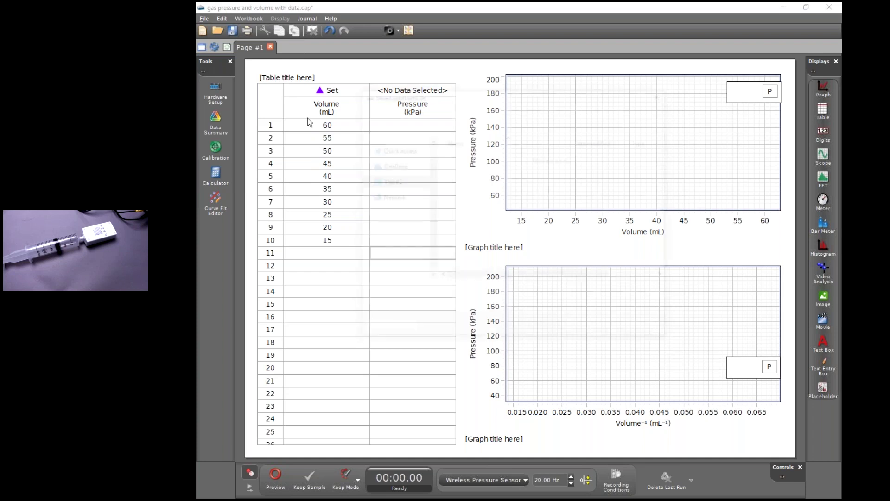
{"action": "left_click", "coordinate": [482, 198]}
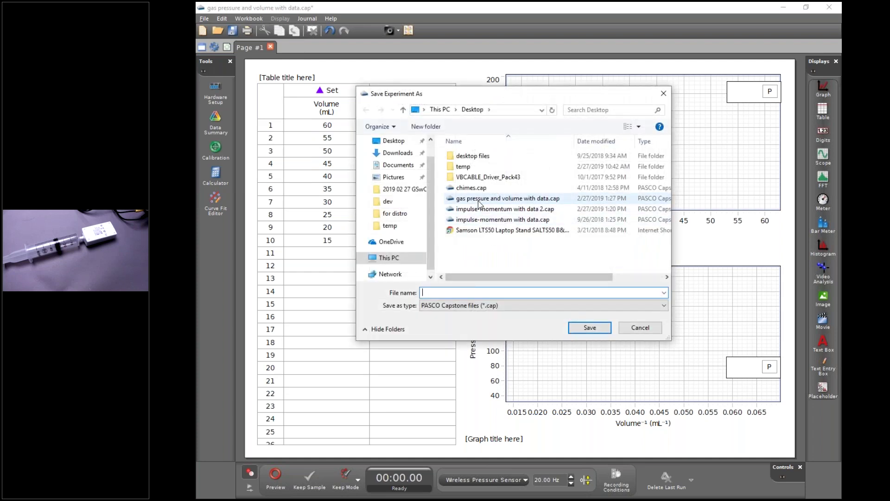
{"action": "left_click", "coordinate": [490, 293]}
{"action": "type", "text": "config"}
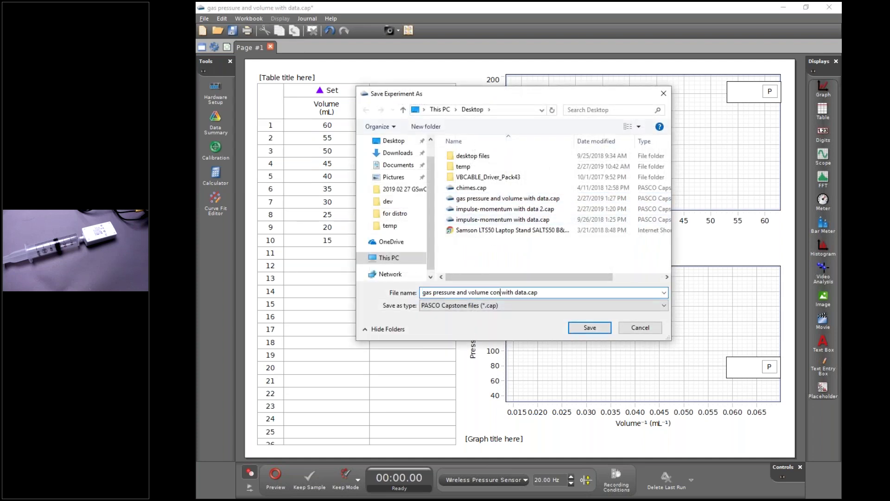
{"action": "key", "text": "Delete"}
{"action": "key", "text": "Delete"}
{"action": "key", "text": "Delete"}
{"action": "key", "text": "Delete"}
{"action": "key", "text": "Delete"}
{"action": "key", "text": "Delete"}
{"action": "key", "text": "Delete"}
{"action": "key", "text": "Delete"}
{"action": "key", "text": "Delete"}
{"action": "key", "text": "Delete"}
{"action": "key", "text": "Return"}
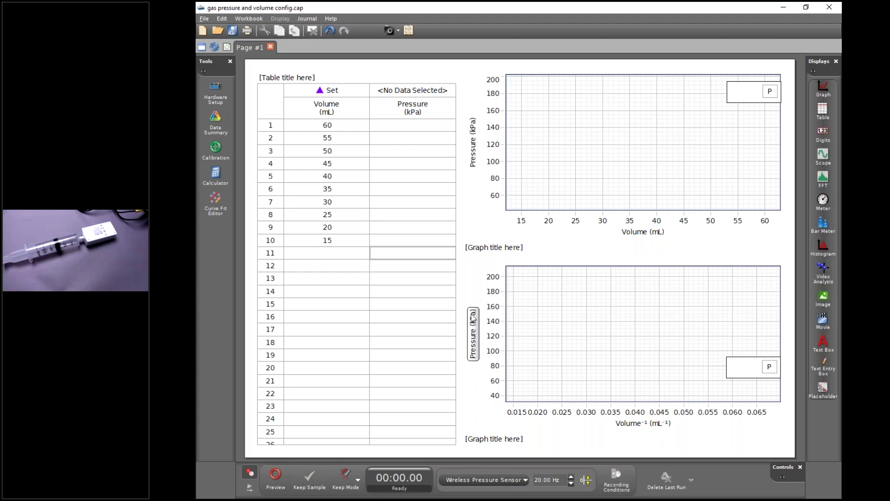
{"action": "key", "text": "alt+Tab"}
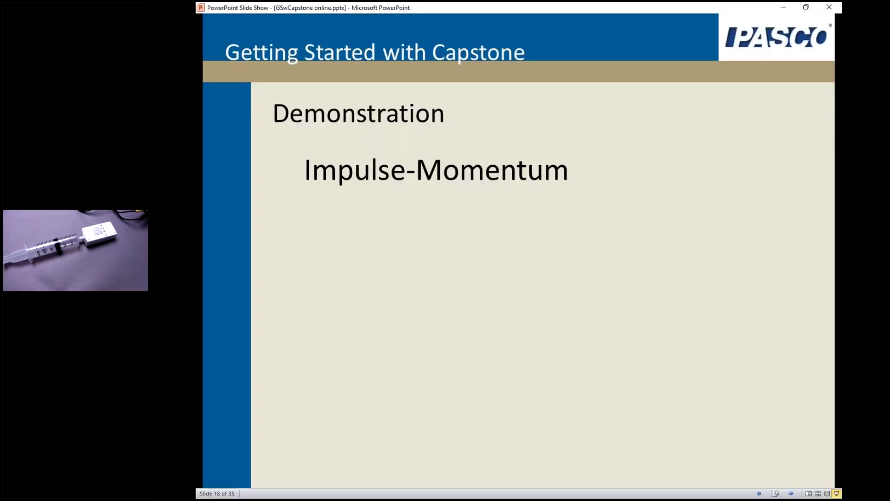
{"action": "key", "text": "Right"}
{"action": "key", "text": "Right"}
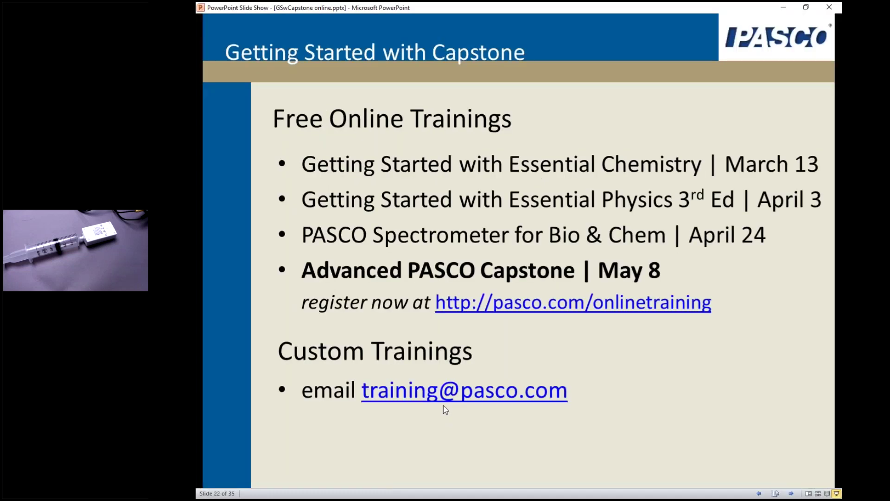
{"action": "key", "text": "Right"}
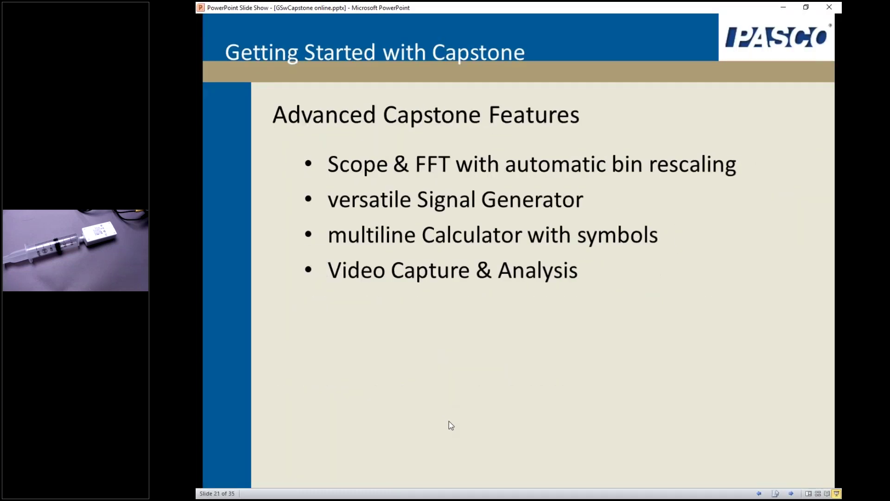